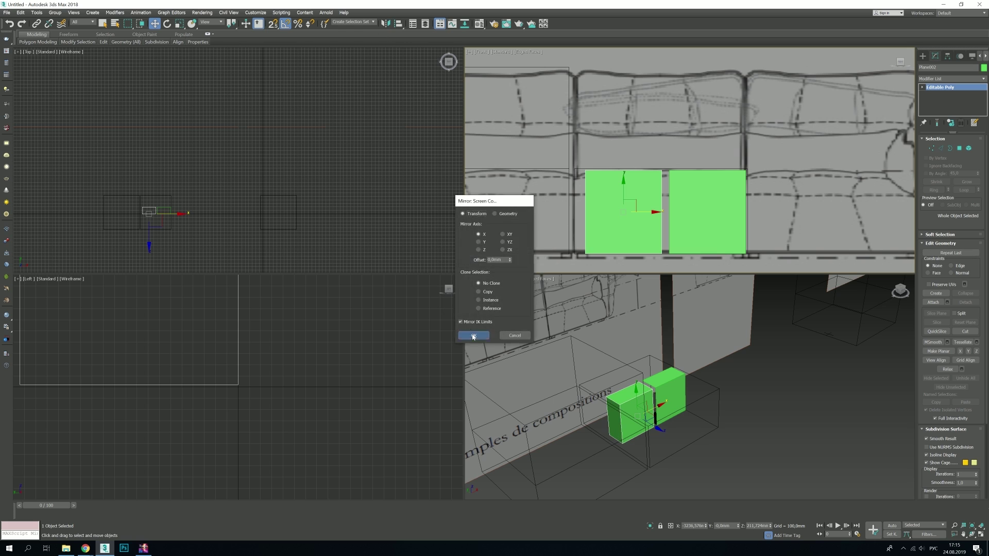
Step: Mirror the box, clone the pair upward and join them into a 2×2 seat block
click(473, 337)
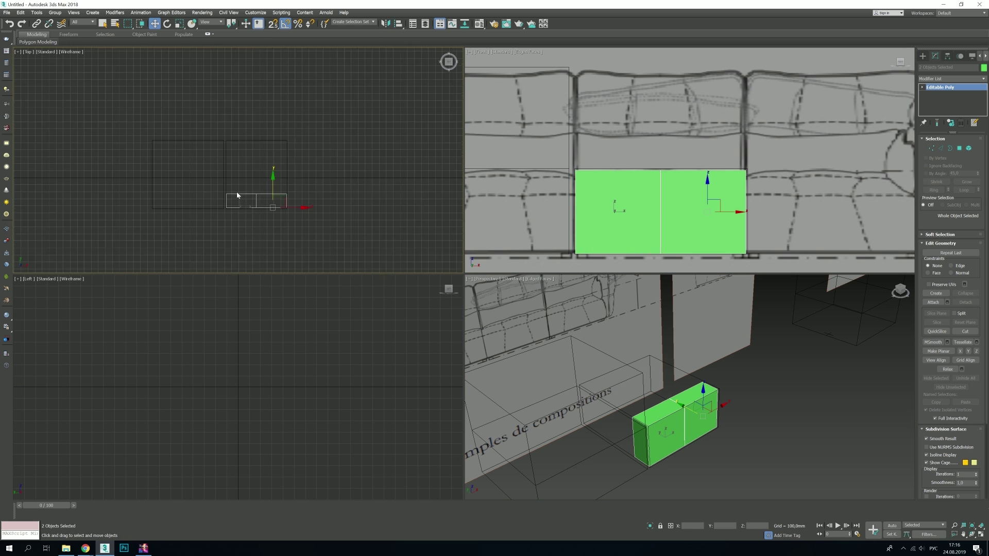
shift+drag(302, 220, 260, 143)
key(Return)
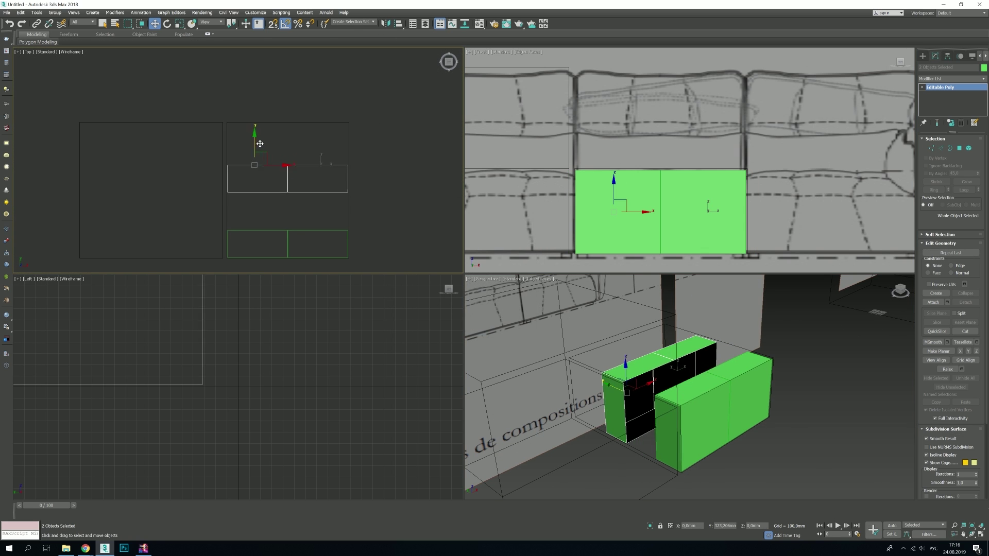
drag(630, 370, 670, 397)
scroll(669, 206, down, 5)
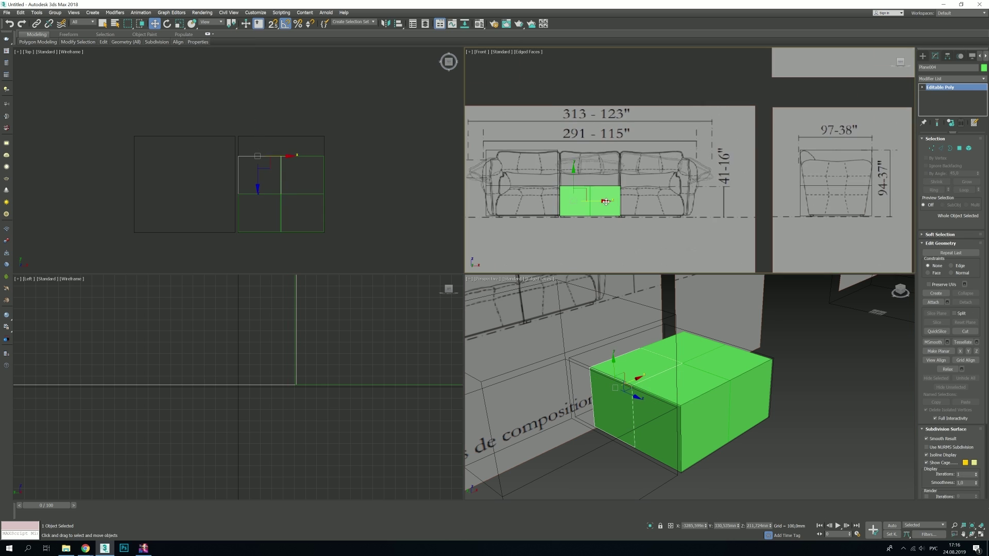
scroll(695, 233, up, 4)
scroll(715, 241, down, 4)
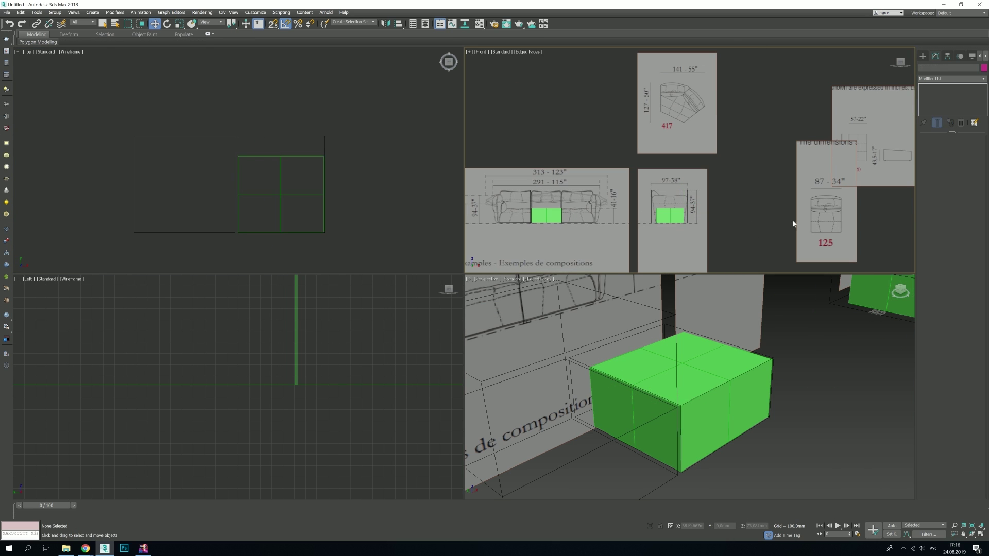
scroll(720, 232, up, 3)
Step: Clone the seat block onto the 125 chair drawing and select the single seat box
shift+drag(682, 223, 772, 223)
key(Return)
key(e)
scroll(698, 198, up, 2)
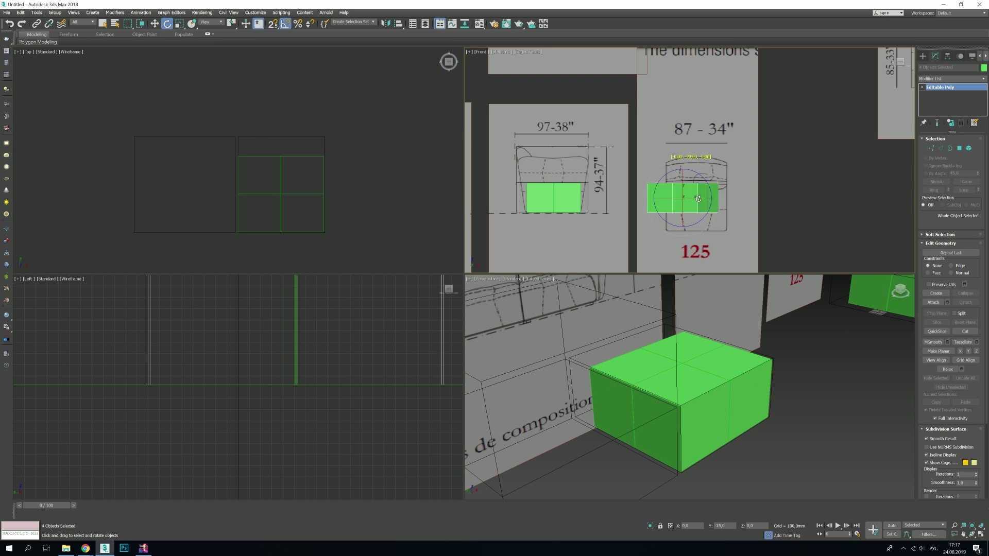
scroll(722, 165, down, 2)
scroll(723, 165, down, 2)
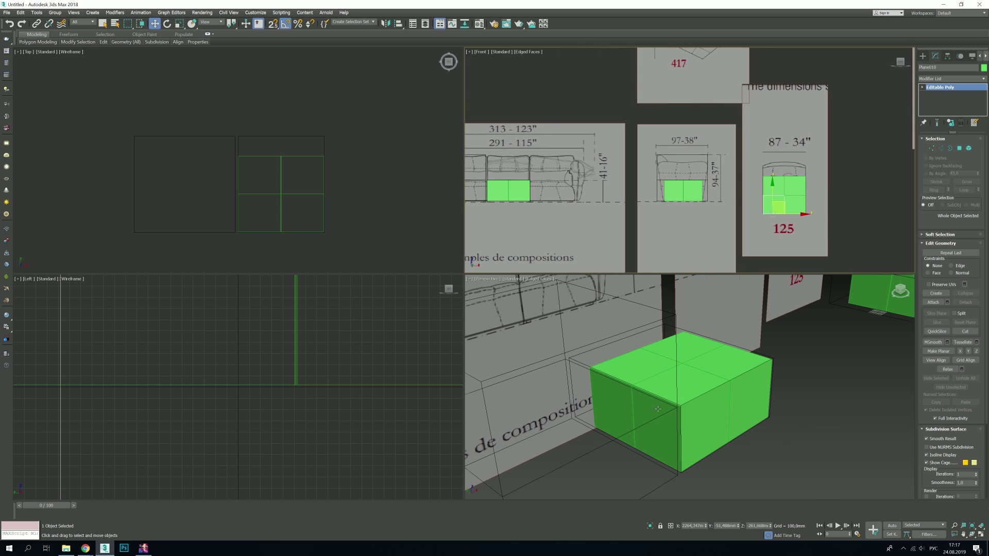
click(681, 407)
scroll(682, 407, down, 3)
scroll(718, 332, up, 3)
Step: Chamfer the selected edges of the seat box
key(2)
click(651, 378)
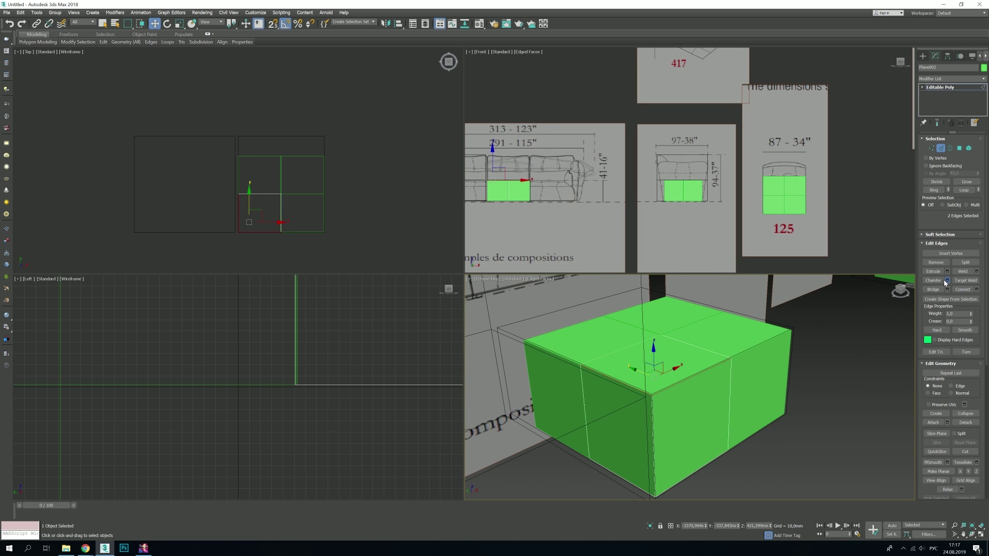
key(ctrl+shift+c)
click(705, 452)
Step: Inset the box's bottom face and delete it to open the underside
alt+middle_drag(705, 452, 683, 413)
key(4)
click(682, 412)
key(ctrl+shift+i)
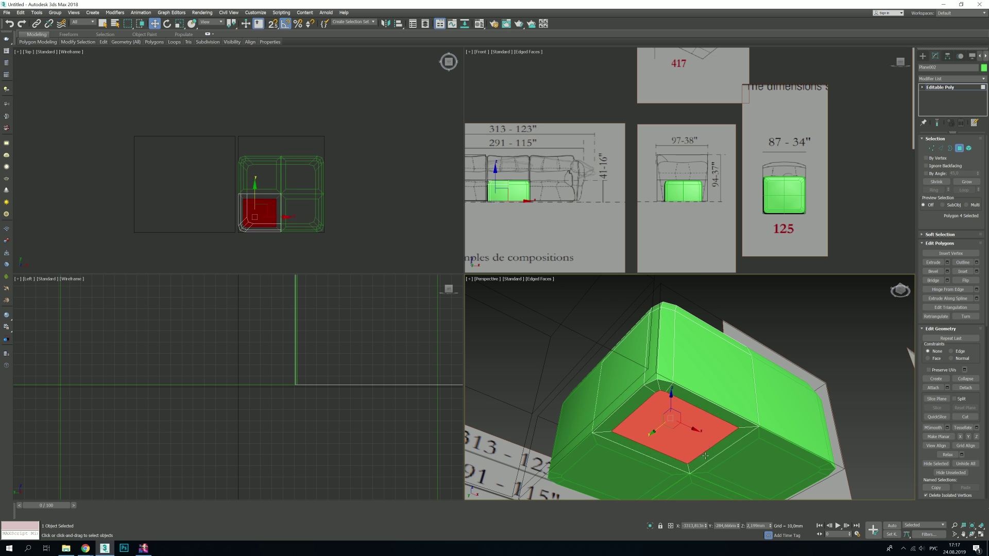
key(Delete)
key(1)
scroll(256, 224, up, 5)
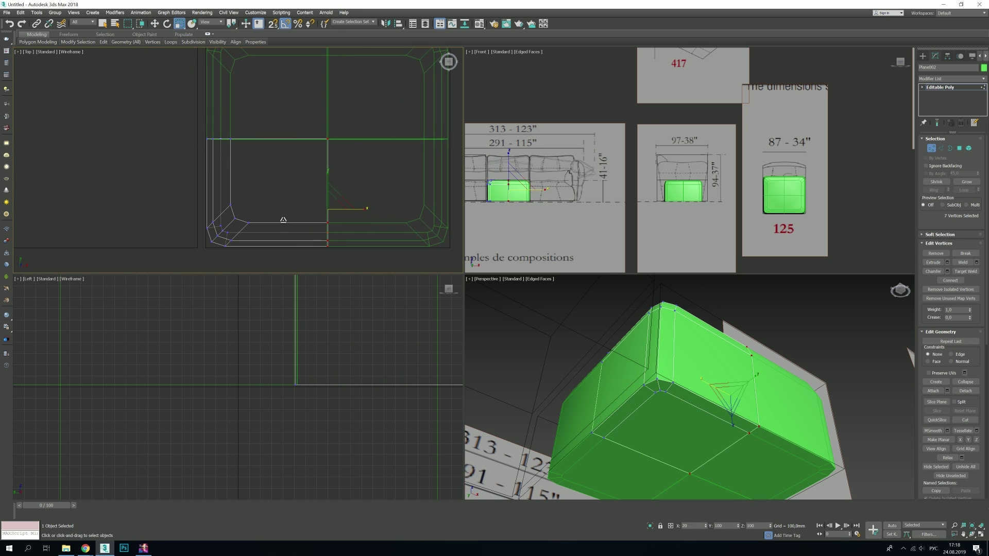
Step: Select a chamfered corner edge and the two corner vertices of the cushion block
key(2)
click(283, 222)
key(1)
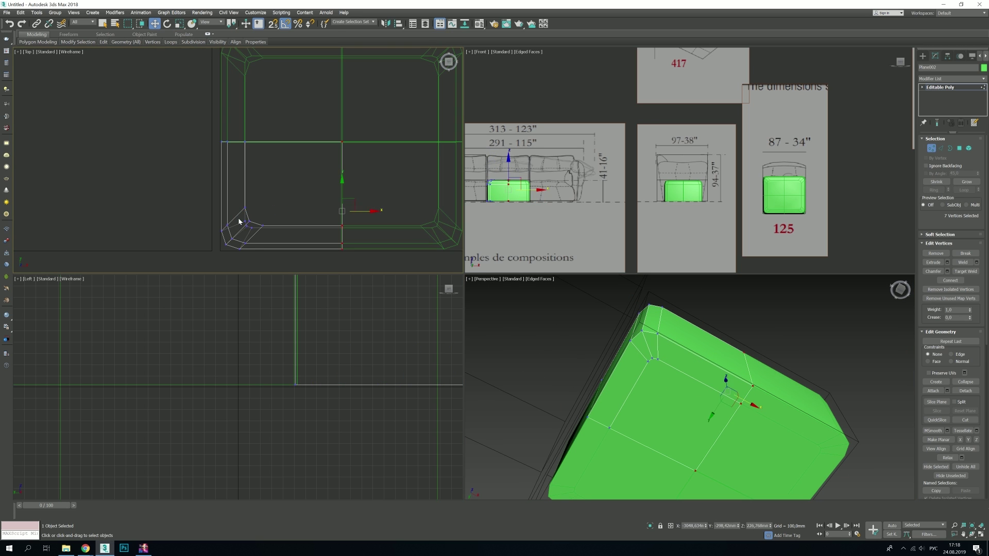
scroll(251, 230, up, 3)
drag(242, 213, 252, 230)
alt+middle_drag(644, 360, 689, 404)
scroll(689, 404, up, 3)
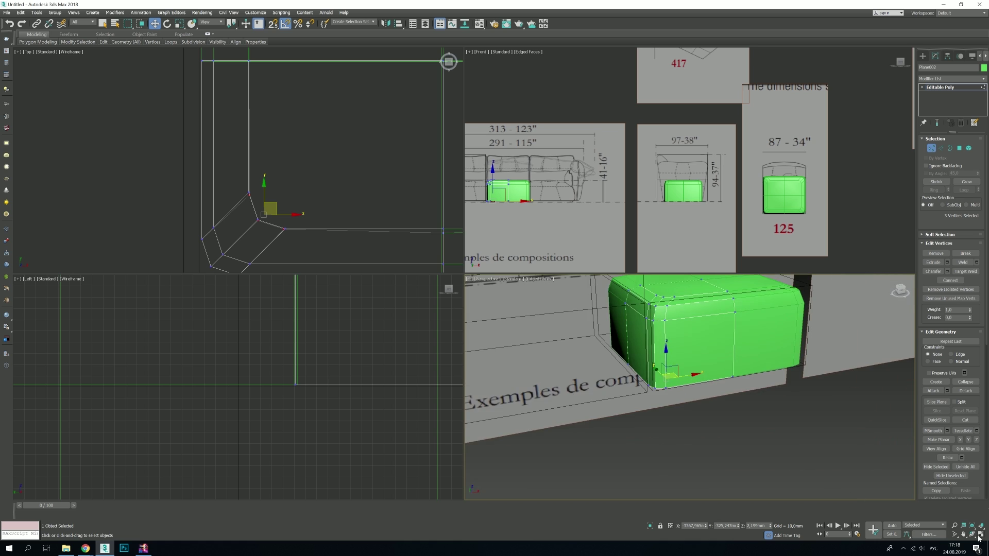
Step: Maximize the front view, bring up the Material Editor and make the box see-through
key(alt+w)
key(2)
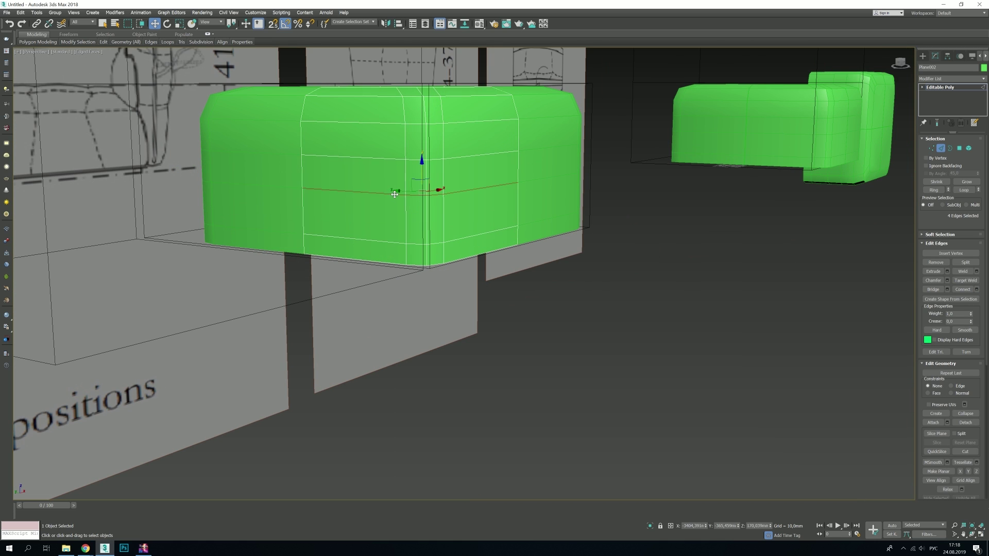
scroll(395, 194, down, 5)
scroll(394, 194, down, 5)
key(alt+w)
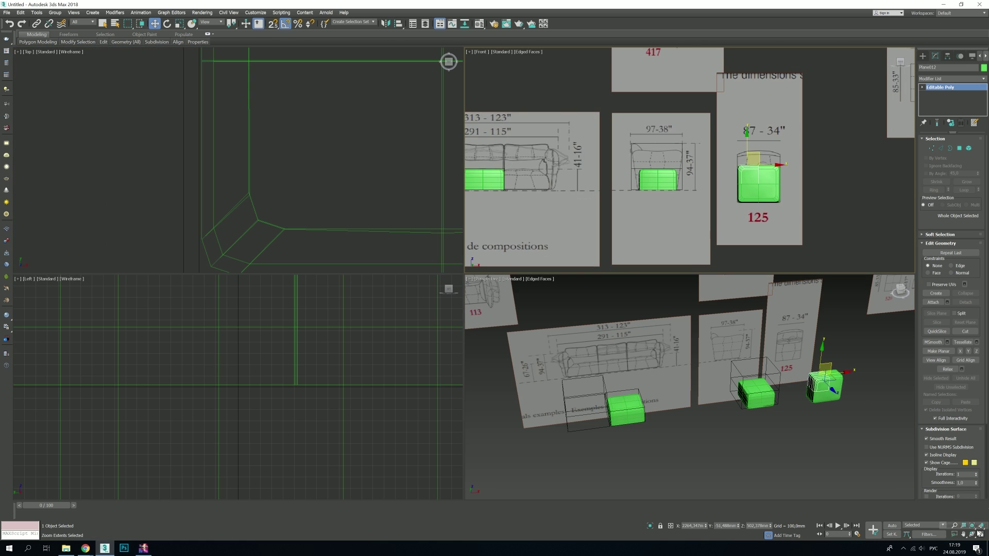
key(alt+w)
key(m)
key(alt+x)
Step: Select the two cushion blocks in four-view layout and zoom the front view onto their vertices
scroll(520, 238, up, 3)
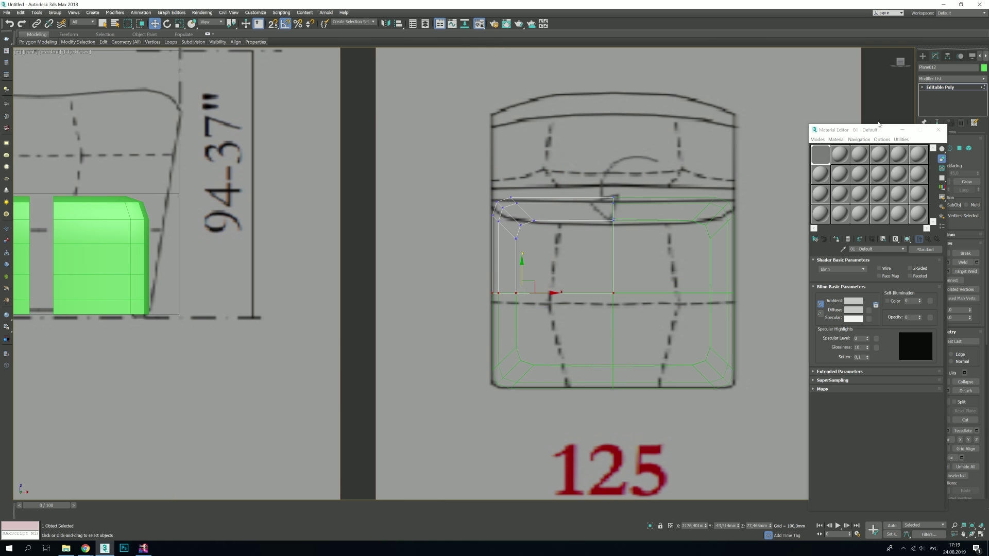
click(980, 535)
key(w)
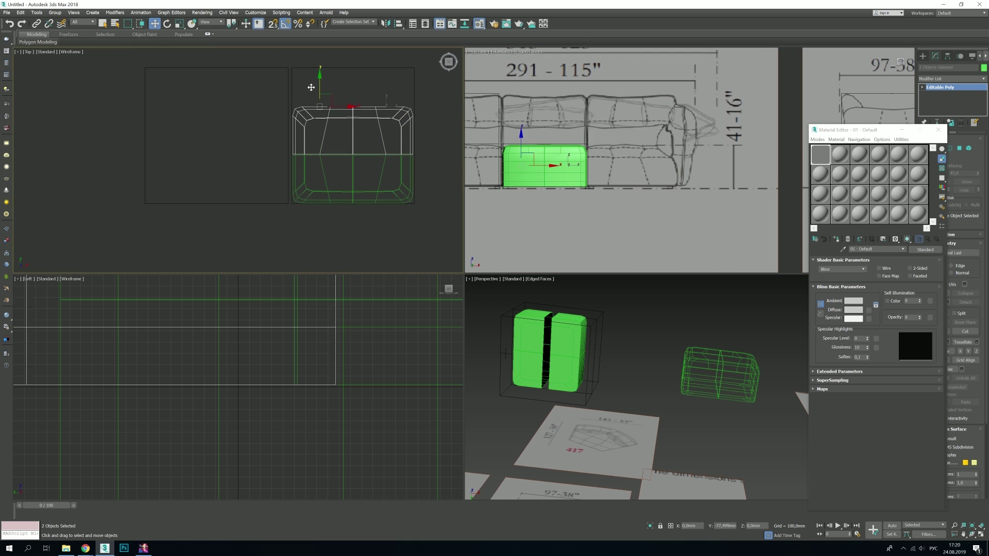
key(1)
key(z)
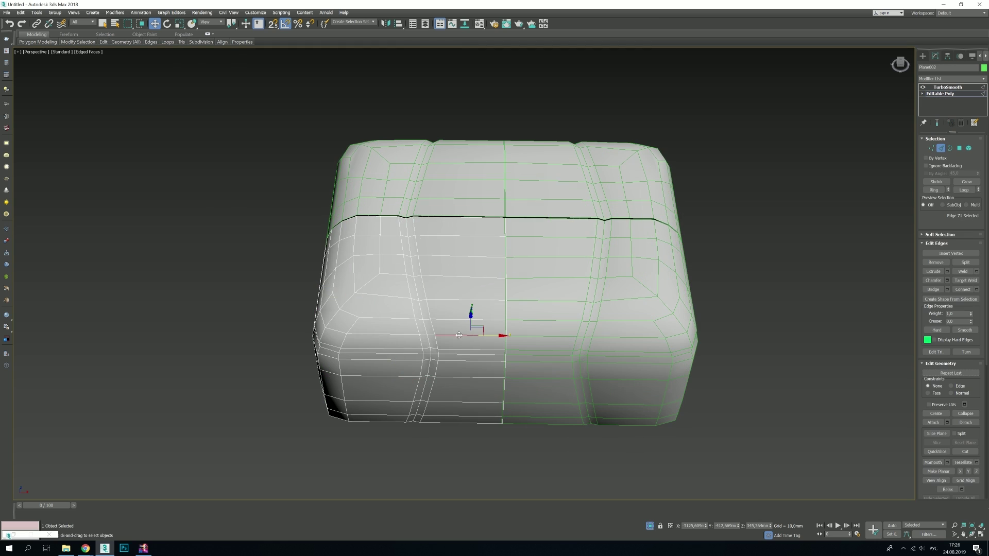
Step: Show mesh edges and select the seam edge loop for scaling
drag(463, 457, 463, 456)
key(F3)
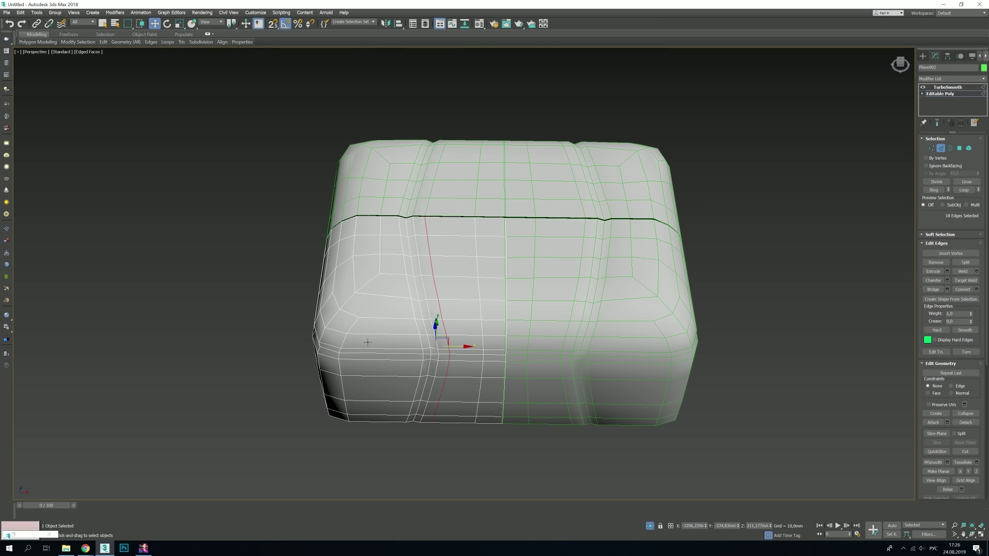
key(1)
alt+middle_drag(368, 342, 430, 265)
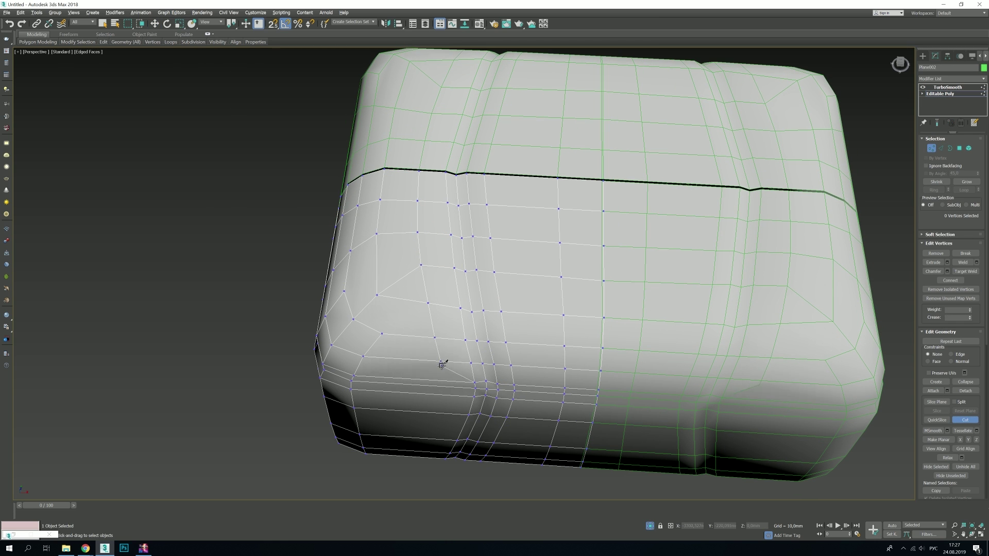
mouse_move(442, 365)
alt+middle_down()
mouse_move(437, 342)
mouse_move(459, 311)
mouse_move(446, 278)
mouse_move(479, 265)
mouse_move(453, 282)
mouse_move(489, 278)
mouse_move(458, 274)
alt+middle_up()
double_click(448, 258)
key(r)
Step: Select the single front polygon of the cushion for moving
key(4)
click(457, 274)
scroll(376, 380, down, 5)
alt+middle_drag(376, 380, 386, 320)
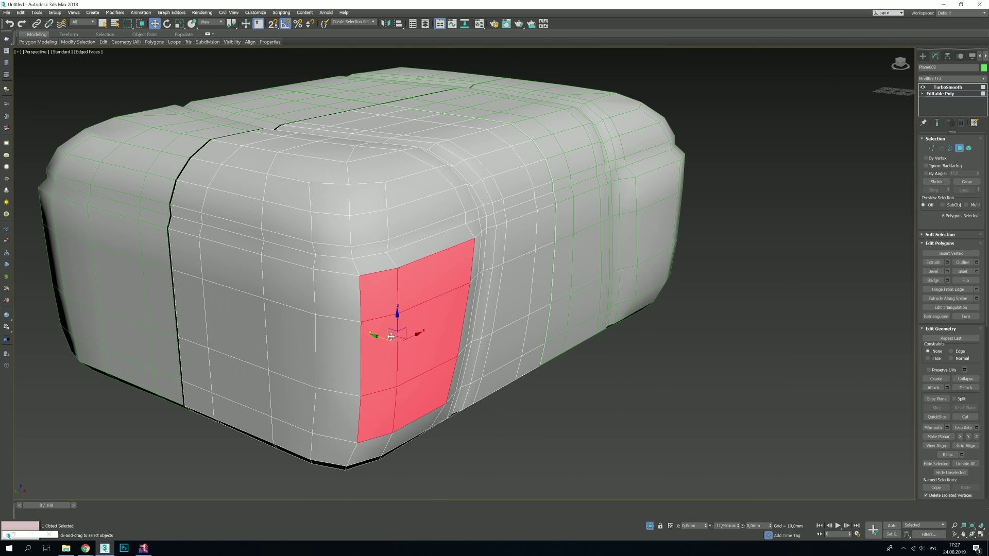
key(w)
click(534, 277)
mouse_move(517, 305)
alt+middle_down()
mouse_move(510, 288)
mouse_move(291, 224)
mouse_move(316, 302)
mouse_move(276, 248)
mouse_move(449, 210)
mouse_move(468, 236)
mouse_move(470, 221)
mouse_move(453, 280)
mouse_move(309, 242)
alt+middle_up()
Step: Select the top-left corner vertex 18 and the vertices of two top edge columns
key(1)
scroll(316, 303, up, 5)
click(276, 247)
click(331, 229)
scroll(332, 247, down, 5)
key(2)
scroll(448, 209, up, 5)
scroll(449, 210, down, 4)
key(1)
drag(309, 242, 404, 273)
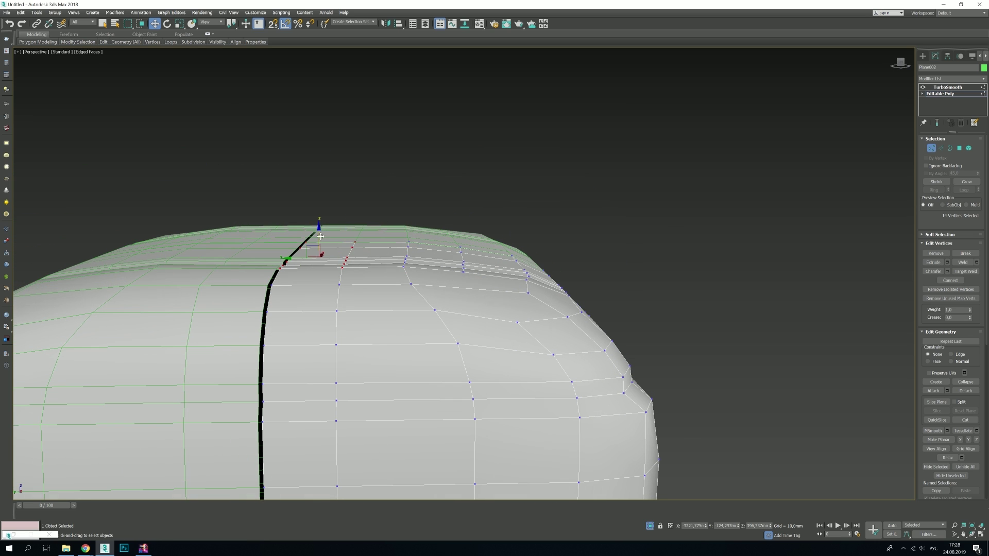
scroll(462, 242, down, 3)
Step: Inspect another top corner of the cushion, toggling between edge and vertex editing
mouse_move(463, 242)
alt+middle_down()
mouse_move(251, 252)
mouse_move(432, 302)
mouse_move(465, 205)
mouse_move(367, 134)
alt+middle_up()
scroll(251, 252, up, 3)
key(2)
scroll(245, 225, down, 3)
key(1)
scroll(443, 299, down, 2)
scroll(465, 205, up, 2)
scroll(464, 205, down, 2)
key(2)
Step: Select the horizontal edge loop and slice a new loop across the cushion
double_click(367, 135)
scroll(376, 219, up, 2)
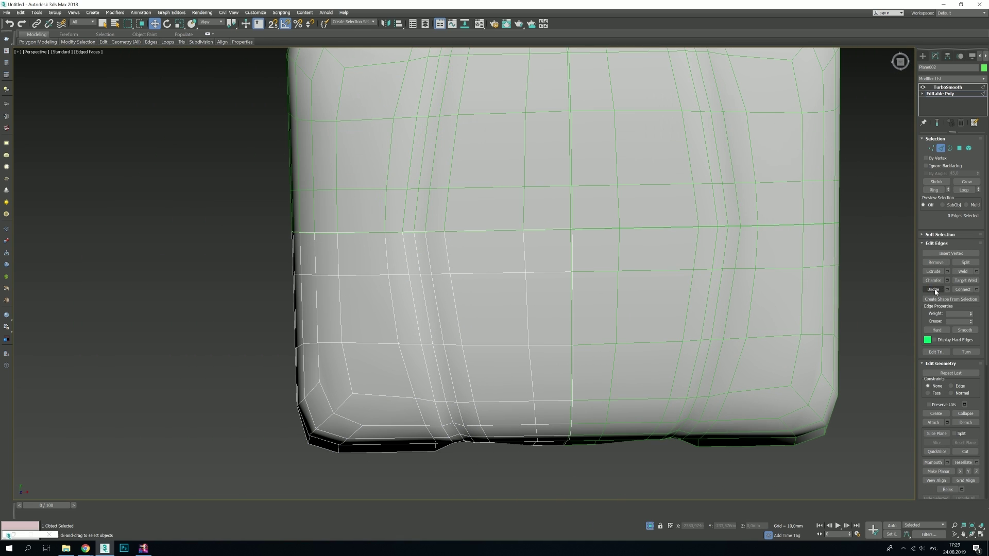
key(shift+alt+s)
click(936, 442)
scroll(393, 182, down, 3)
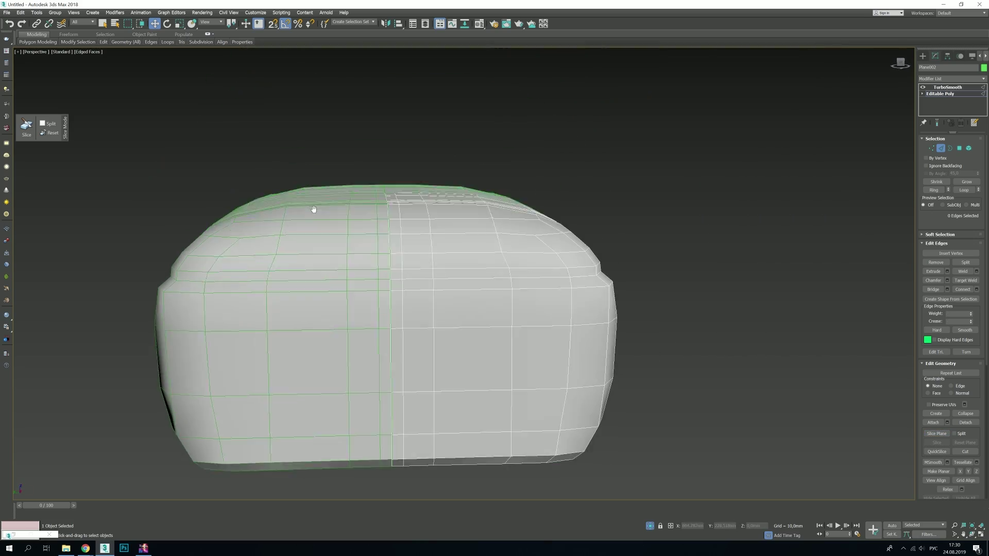
key(1)
alt+middle_drag(392, 247, 451, 224)
Step: Check the ottoman's smoothed shape and select a polygon, then return to vertex editing
scroll(451, 224, down, 3)
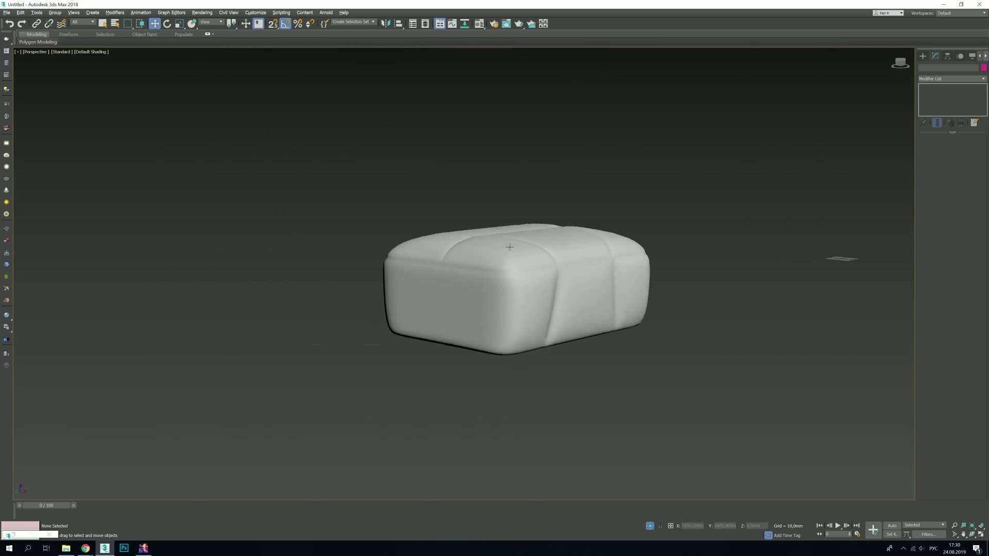
key(alt+q)
scroll(457, 345, up, 3)
scroll(457, 344, down, 3)
mouse_move(457, 345)
alt+middle_down()
mouse_move(529, 330)
mouse_move(550, 309)
mouse_move(522, 232)
alt+middle_up()
click(528, 329)
scroll(528, 329, up, 5)
key(4)
scroll(549, 330, down, 3)
key(1)
scroll(522, 233, up, 5)
scroll(523, 232, down, 3)
scroll(626, 241, down, 3)
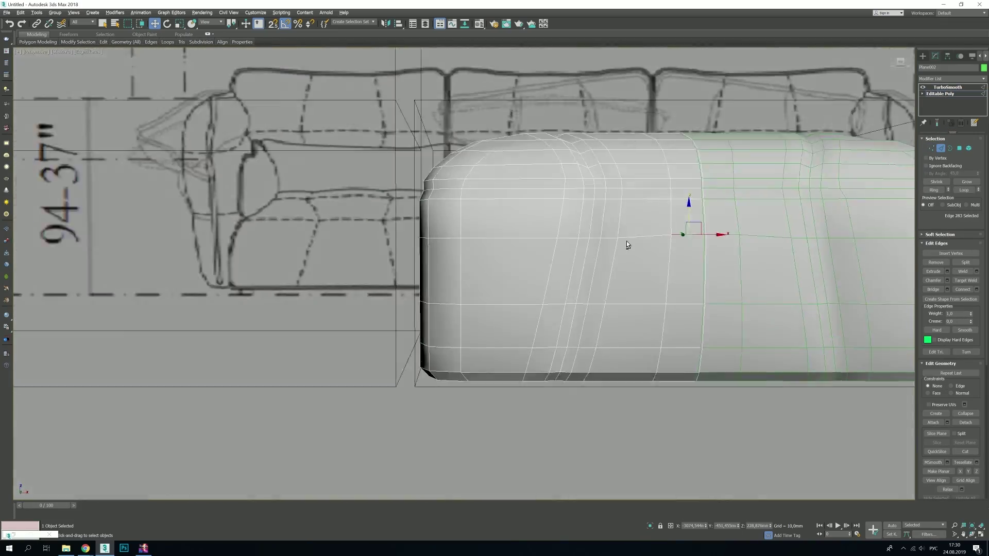
Step: Line up the ottoman with the sofa blueprint front and select five front-row vertices
alt+middle_drag(626, 241, 471, 280)
click(649, 392)
scroll(650, 392, down, 5)
alt+middle_drag(650, 392, 580, 394)
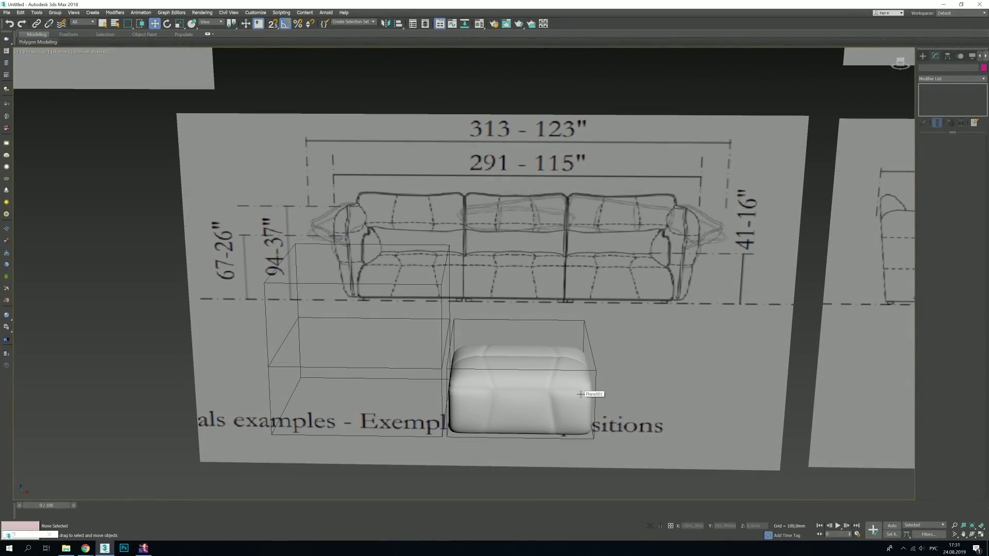
click(580, 393)
scroll(580, 394, up, 5)
alt+middle_drag(464, 371, 475, 349)
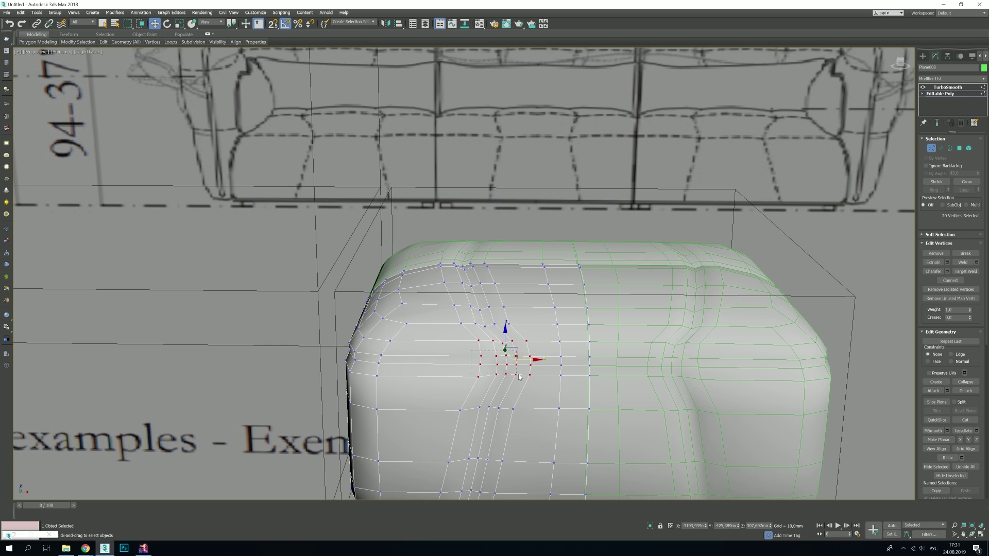
scroll(533, 313, up, 3)
drag(492, 305, 566, 320)
alt+middle_drag(557, 305, 557, 324)
scroll(546, 371, down, 3)
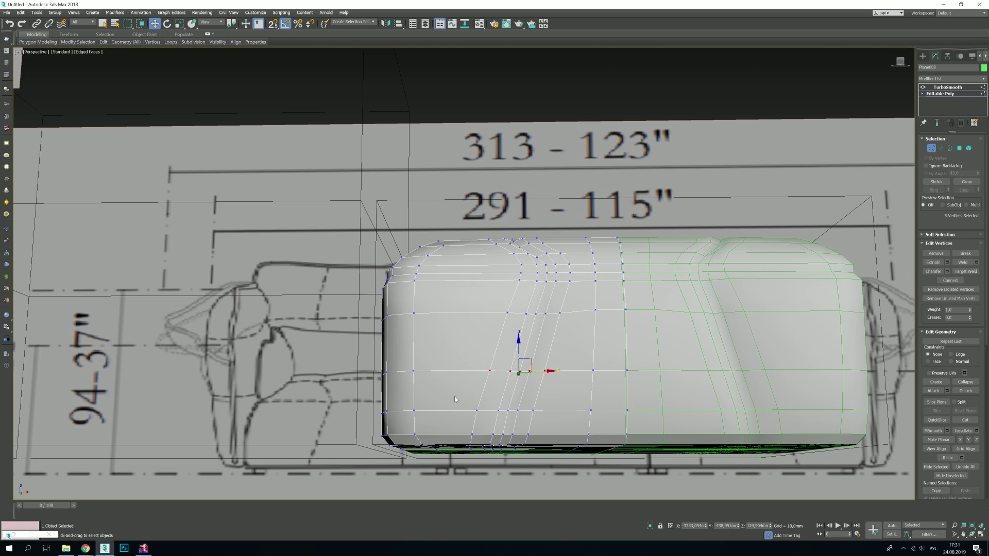
alt+middle_drag(454, 397, 536, 401)
scroll(555, 314, up, 3)
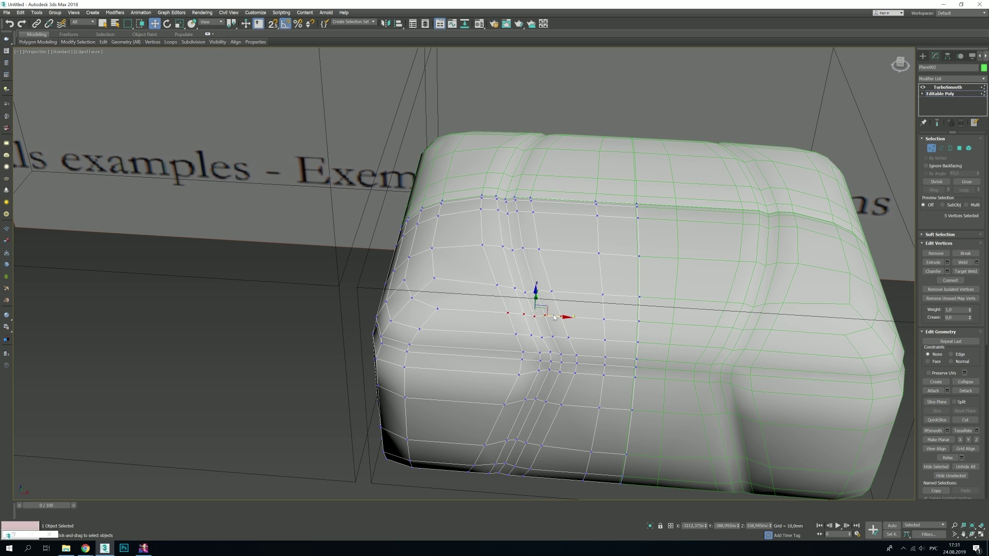
Step: Undo back to restore the front vertex selection and shift it to lower rows
mouse_move(556, 316)
alt+middle_down()
mouse_move(518, 265)
mouse_move(536, 288)
alt+middle_up()
scroll(318, 260, down, 4)
click(318, 260)
key(ctrl+z)
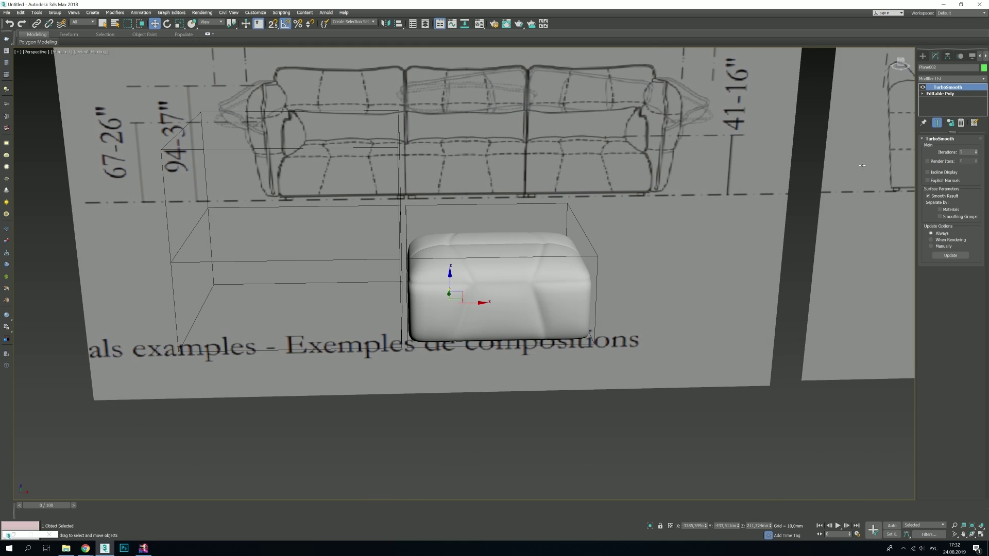
scroll(394, 297, up, 5)
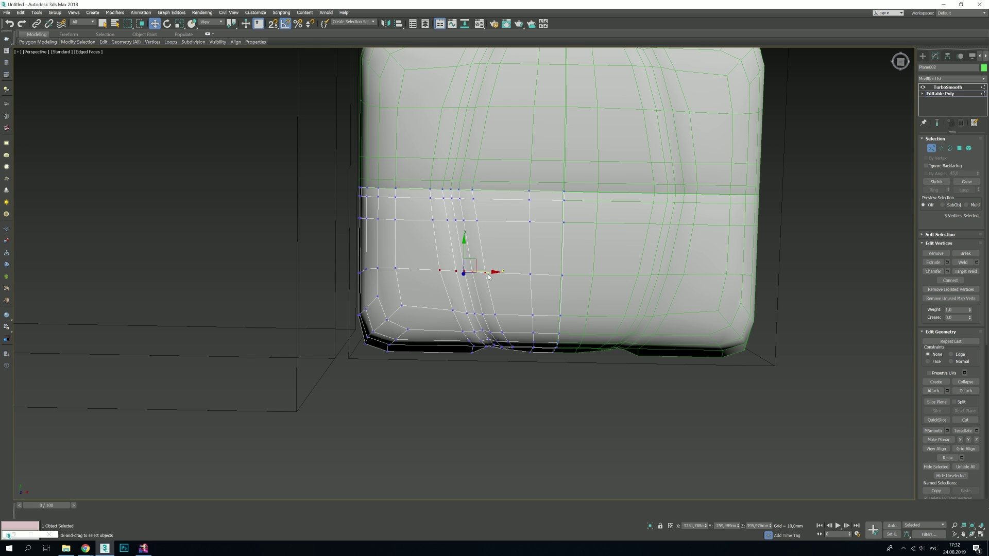
key(ctrl+z)
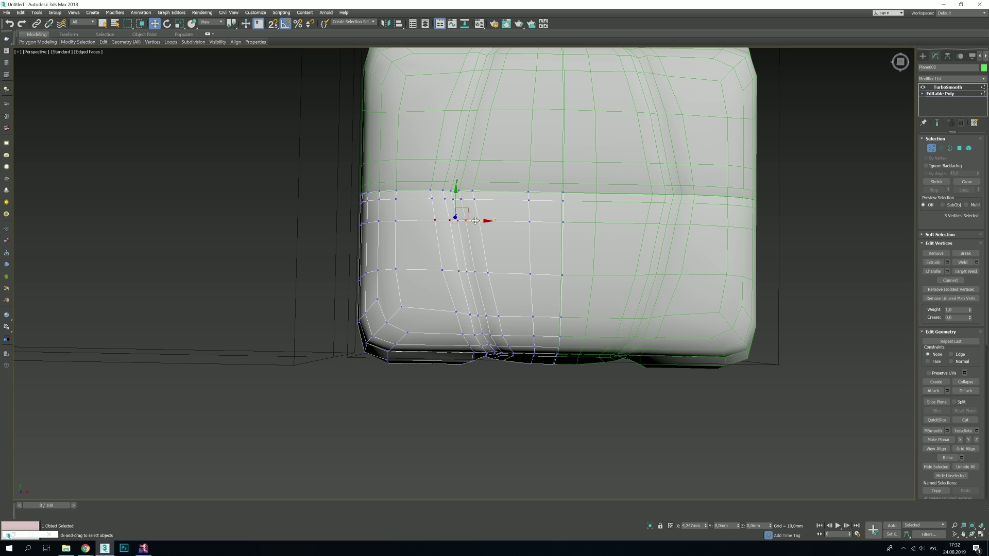
key(ctrl+z)
key(ctrl+z)
key(ctrl+z)
key(ctrl+z)
key(ctrl+z)
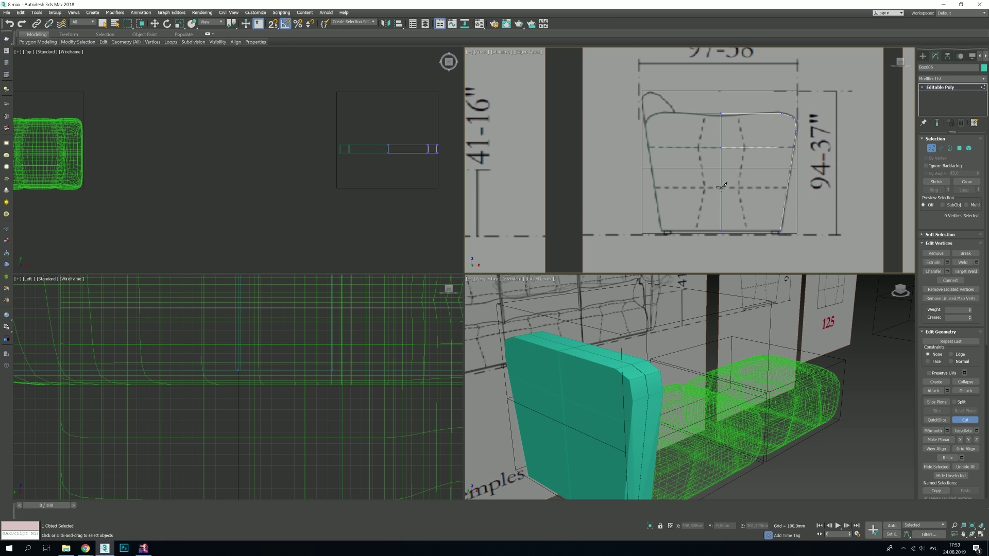
Step: Cut a first new edge across the backrest in the enlarged Perspective view
click(748, 145)
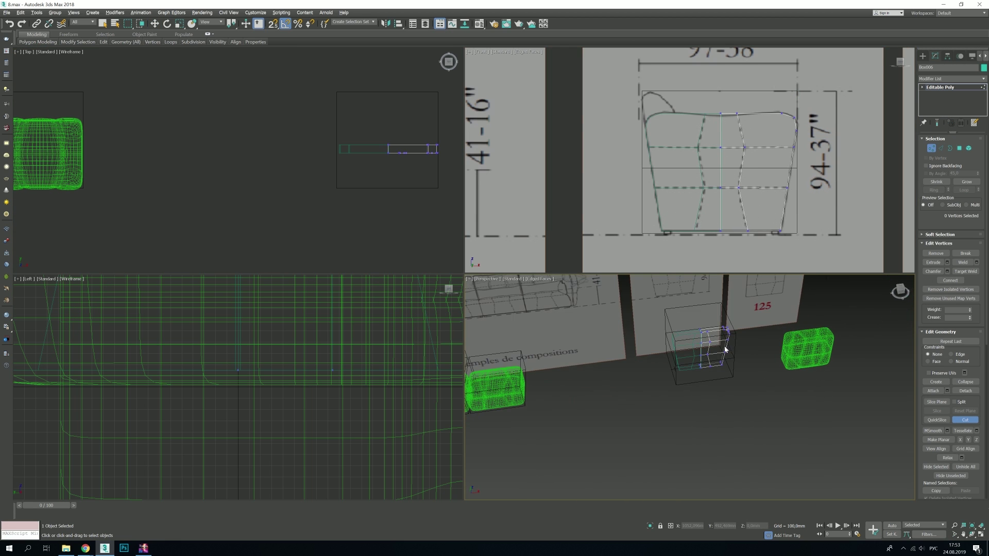
alt+middle_drag(684, 392, 645, 407)
scroll(645, 407, down, 4)
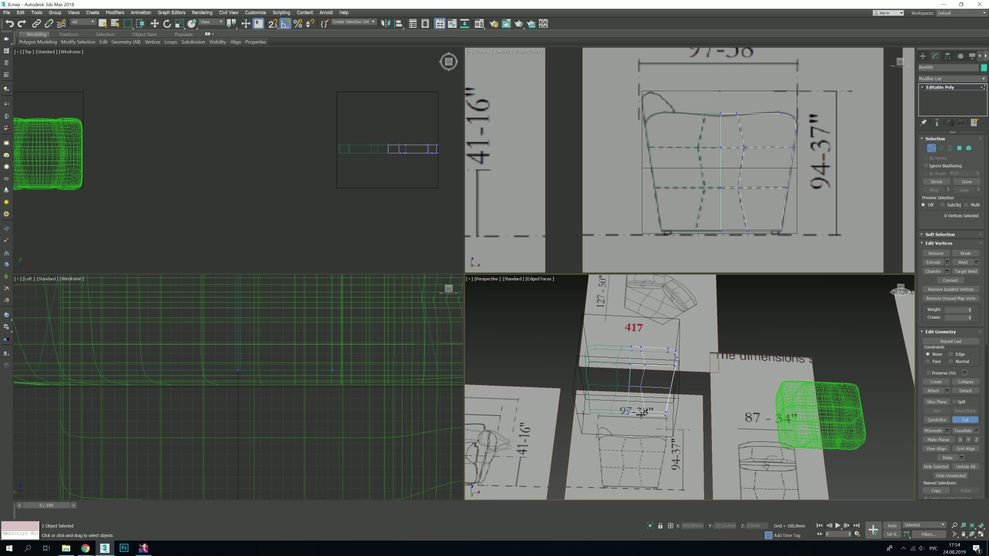
scroll(641, 415, up, 3)
key(alt+w)
key(m)
scroll(400, 239, up, 3)
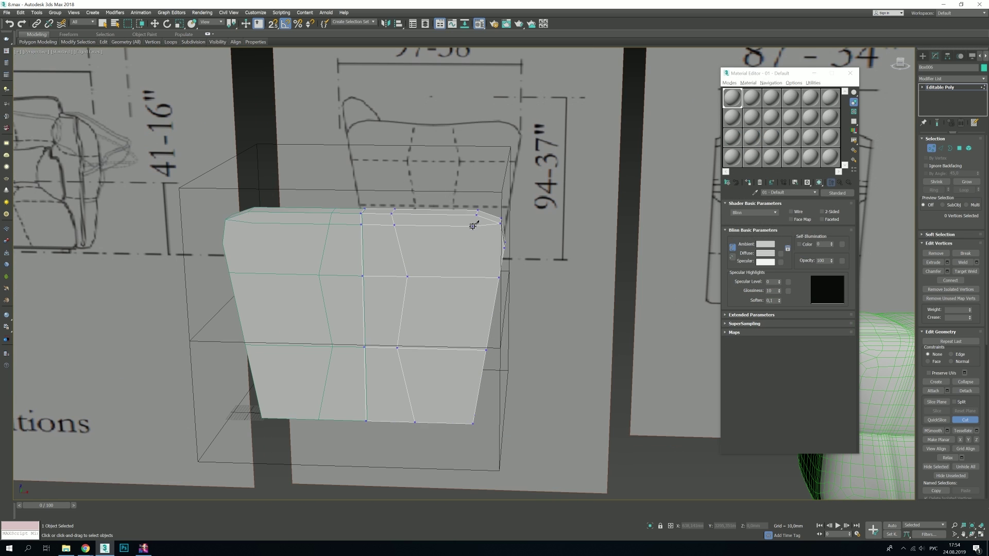
click(461, 422)
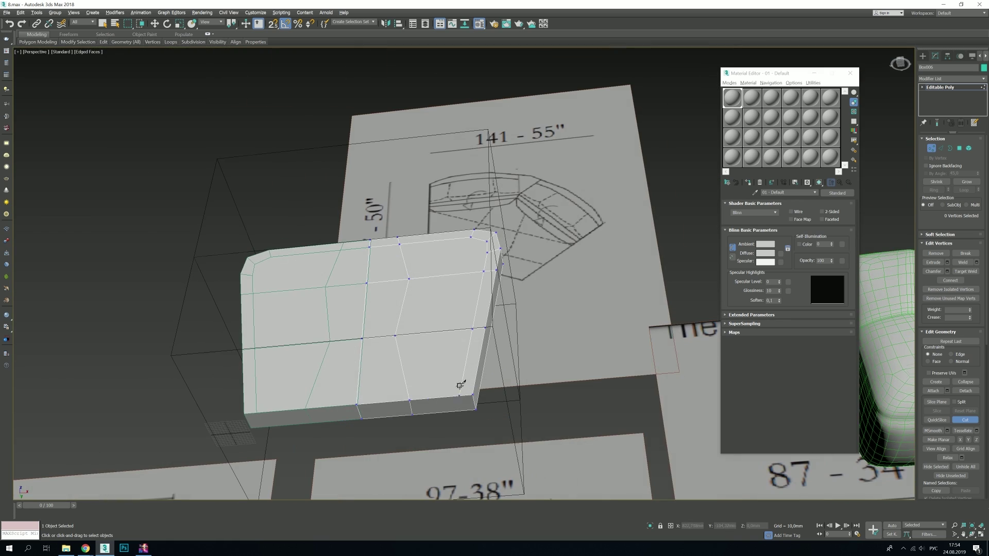
alt+middle_drag(461, 380, 478, 303)
Step: Switch to edge editing and orbit to a flatter side view of the backrest
key(2)
key(w)
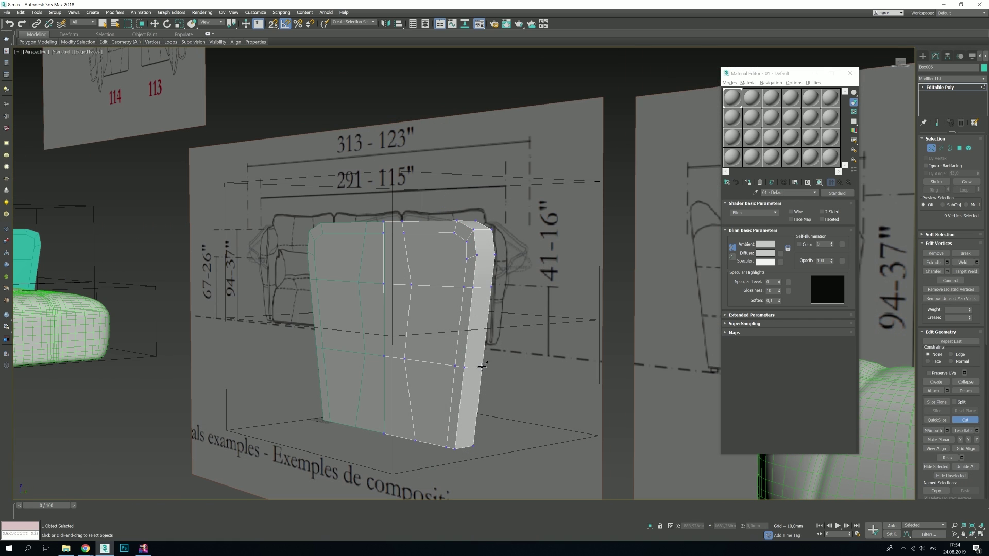
key(2)
key(w)
alt+middle_drag(482, 366, 463, 282)
scroll(464, 283, down, 3)
scroll(443, 281, up, 4)
scroll(449, 285, up, 2)
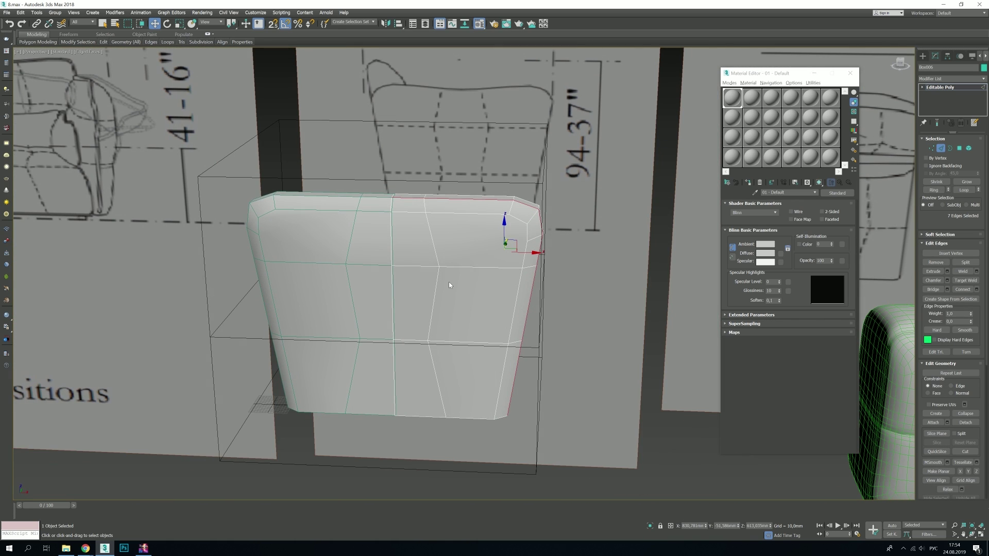
alt+middle_drag(449, 285, 431, 235)
Step: Cut a new edge starting from the backrest's top corner vertex
key(1)
click(443, 247)
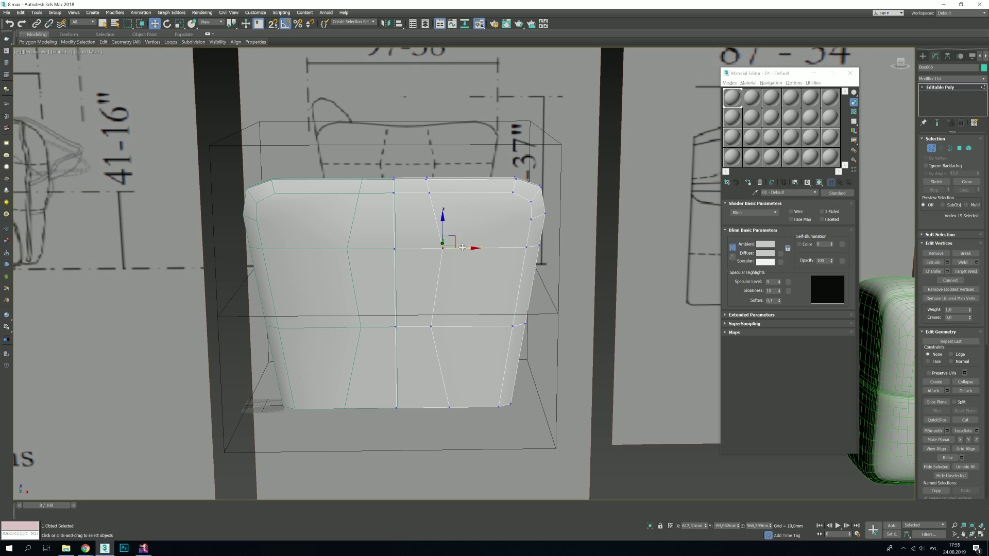
scroll(438, 325, down, 3)
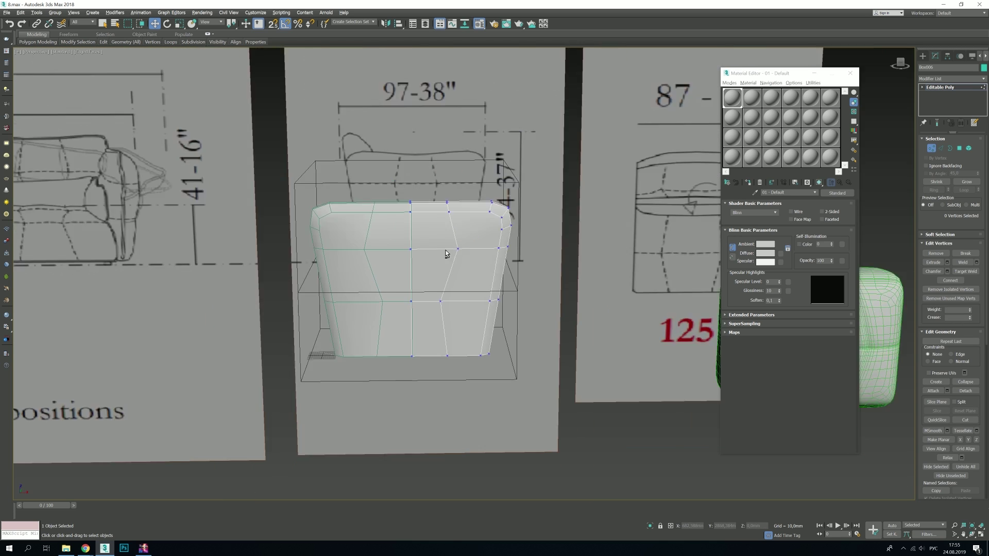
scroll(448, 282, down, 2)
alt+middle_drag(448, 282, 464, 242)
scroll(463, 242, up, 4)
key(alt+c)
click(431, 233)
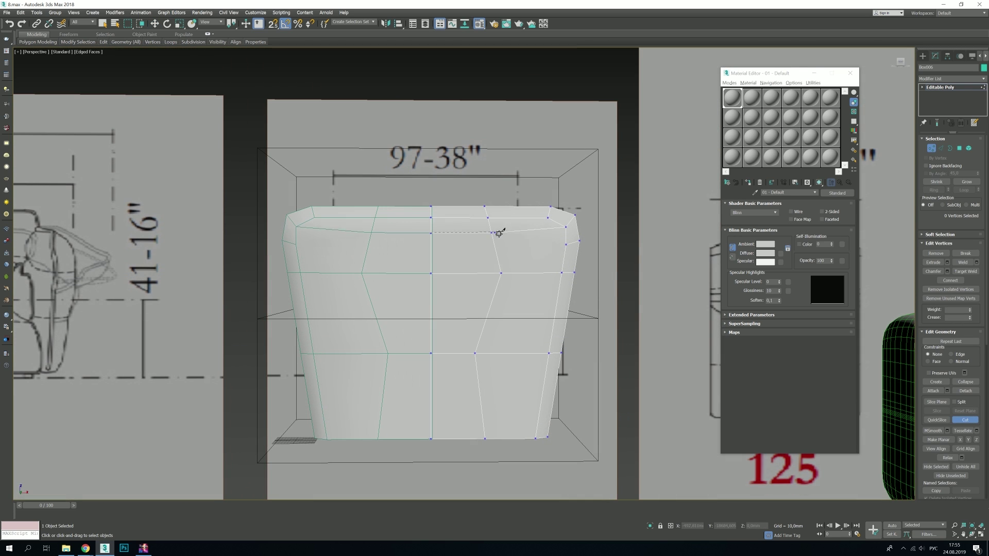
right_click(562, 233)
alt+middle_drag(562, 233, 494, 360)
Step: Select a column of faces on the backrest
key(4)
click(463, 249)
ctrl+click(494, 268)
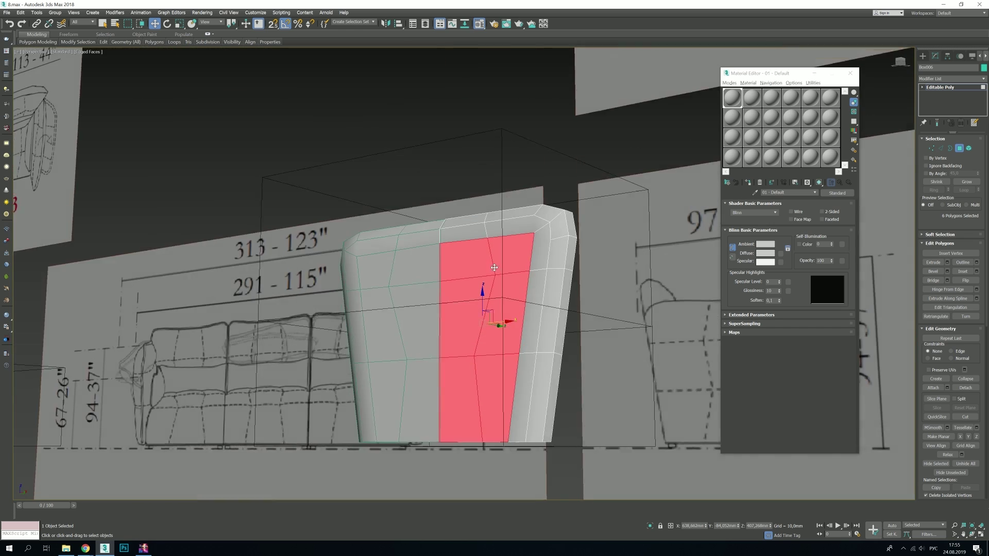
key(1)
alt+middle_drag(494, 267, 542, 405)
scroll(482, 405, down, 3)
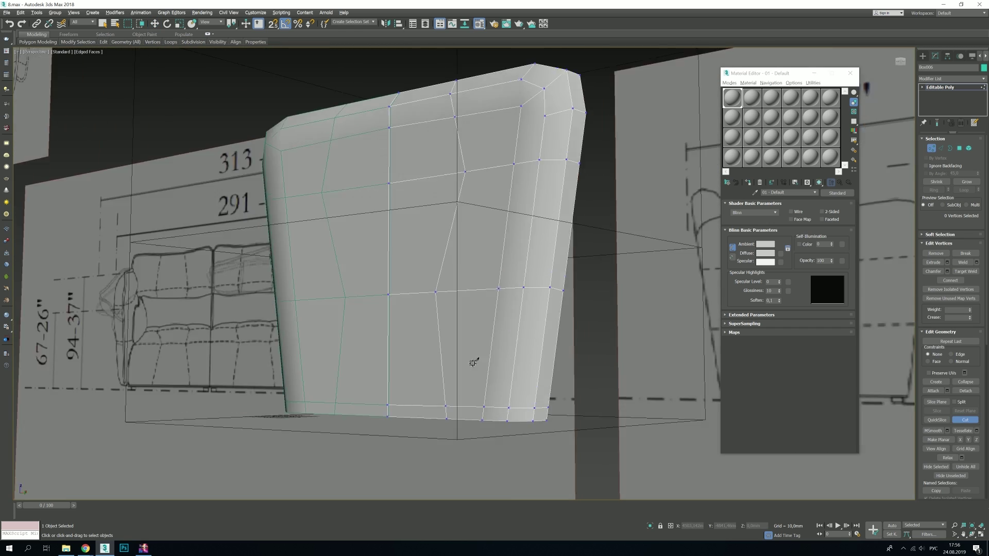
key(4)
key(w)
mouse_move(475, 354)
alt+middle_down()
mouse_move(452, 386)
mouse_move(470, 309)
mouse_move(453, 273)
mouse_move(495, 257)
mouse_move(515, 288)
alt+middle_up()
scroll(474, 281, up, 3)
Step: Chamfer the selected edge loops to split them into groove lines
key(2)
scroll(499, 255, up, 5)
key(2)
scroll(499, 256, down, 5)
click(984, 67)
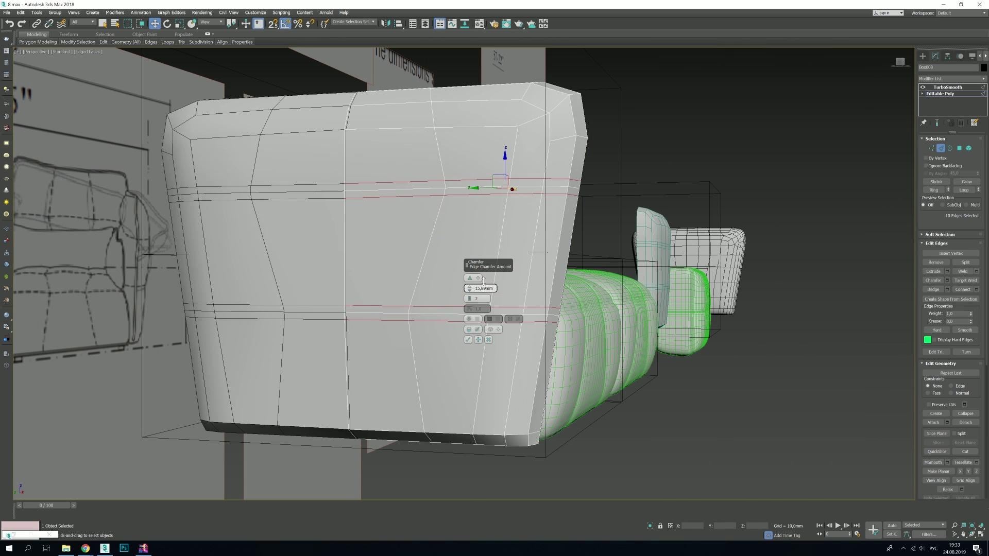
Step: Select a backrest edge loop, a single edge and an edge on the rear
ctrl+double_click(465, 187)
alt+middle_drag(464, 187, 477, 471)
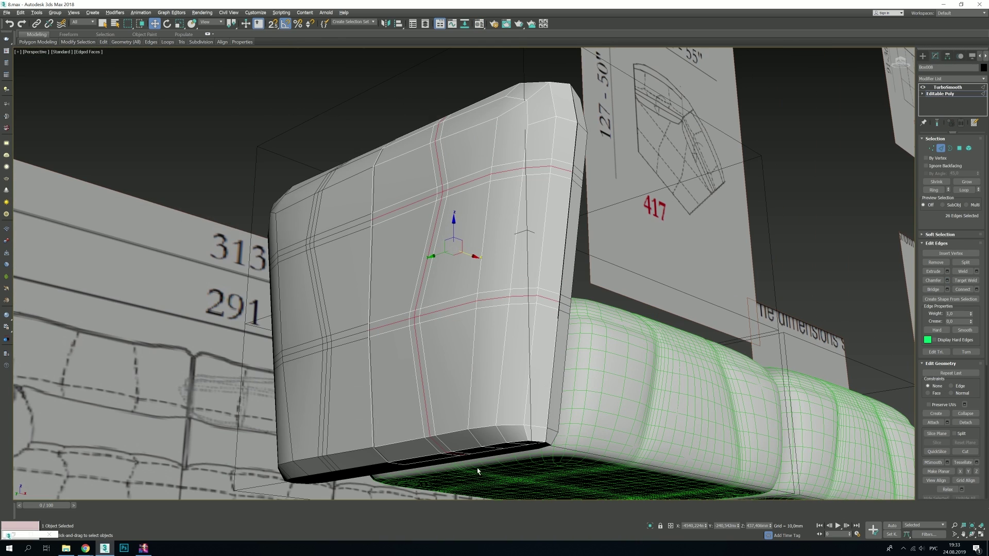
alt+middle_drag(522, 130, 460, 247)
click(373, 203)
alt+middle_drag(374, 203, 425, 58)
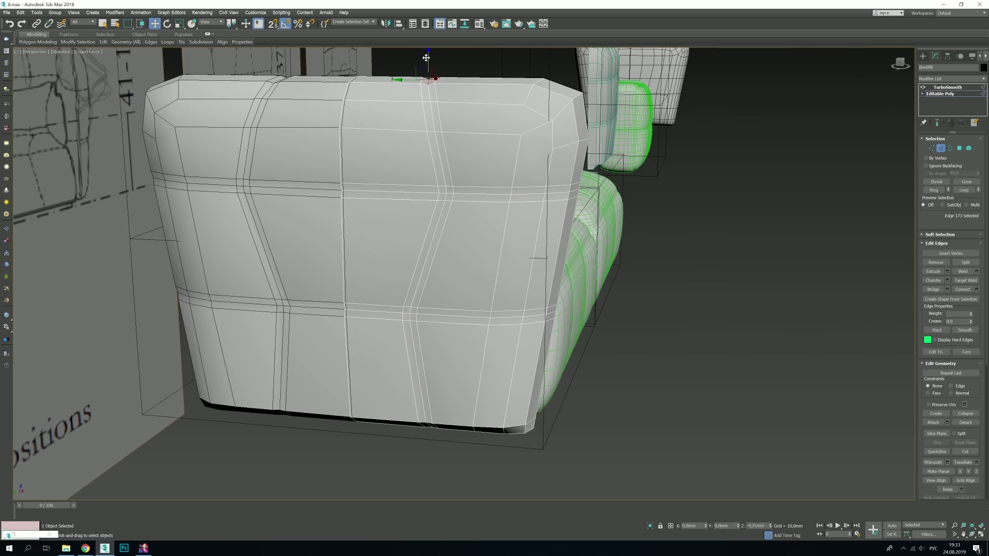
key(1)
mouse_move(552, 312)
alt+middle_down()
mouse_move(474, 333)
mouse_move(654, 220)
mouse_move(534, 269)
mouse_move(342, 173)
alt+middle_up()
key(2)
click(654, 221)
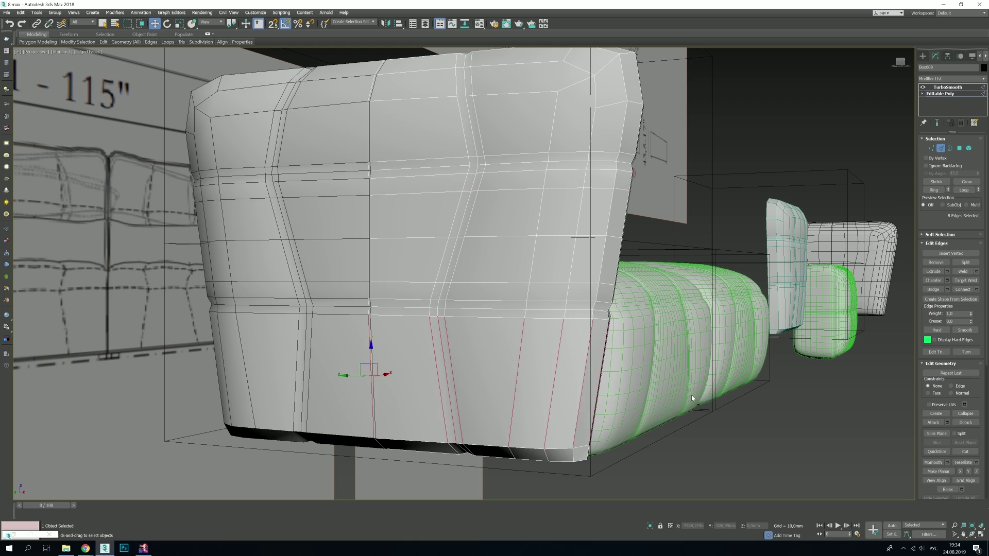
scroll(515, 229, down, 3)
key(1)
Step: Cut several new edge columns across the backrest face
key(alt+c)
mouse_move(514, 364)
alt+middle_down()
mouse_move(494, 361)
mouse_move(499, 435)
alt+middle_up()
click(499, 435)
alt+middle_drag(485, 319, 517, 250)
click(552, 126)
mouse_move(552, 127)
alt+middle_down()
mouse_move(514, 331)
mouse_move(464, 309)
mouse_move(432, 274)
alt+middle_up()
click(426, 165)
mouse_move(427, 164)
alt+middle_down()
mouse_move(581, 177)
mouse_move(539, 267)
mouse_move(406, 397)
alt+middle_up()
click(608, 189)
right_click(589, 166)
key(w)
Step: Add the top faces to the selection, then select the tufted backrest
key(4)
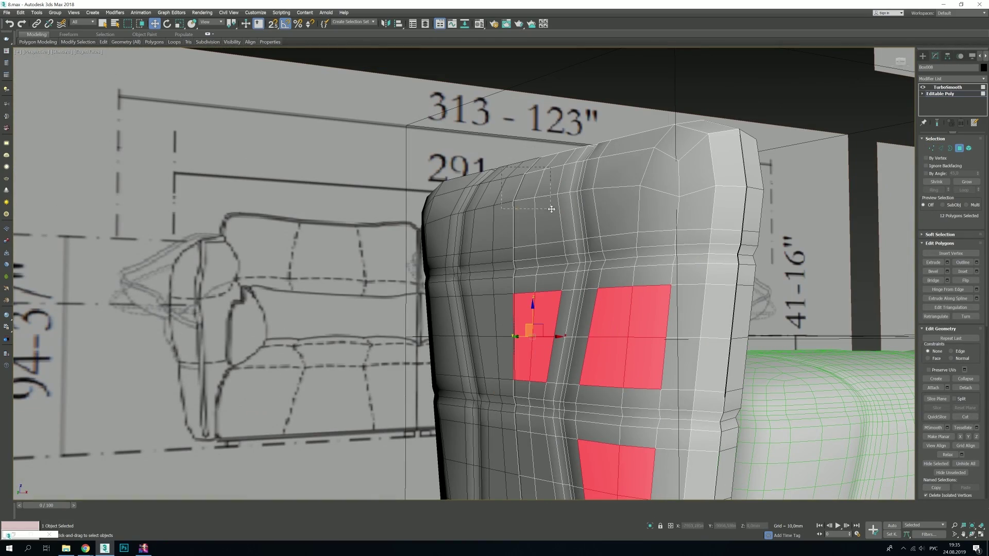
ctrl+drag(501, 168, 551, 209)
mouse_move(551, 209)
alt+middle_down()
mouse_move(503, 159)
mouse_move(521, 214)
mouse_move(517, 374)
mouse_move(580, 218)
mouse_move(778, 241)
alt+middle_up()
key(2)
scroll(581, 219, down, 5)
click(981, 535)
Step: In the four-view layout, select and move the backrest's bottom profile vertices
key(r)
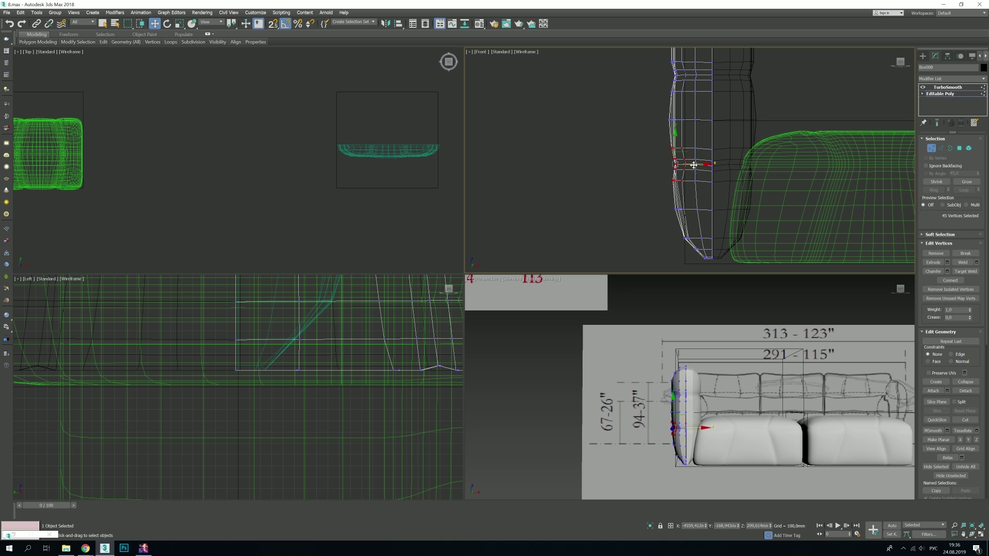
click(677, 235)
middle_drag(675, 221, 633, 147)
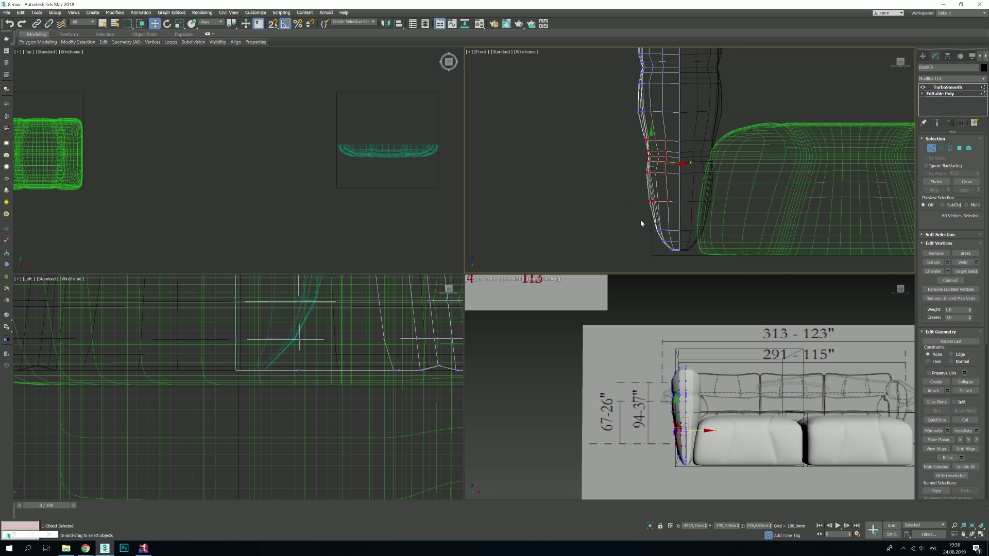
click(683, 246)
scroll(682, 247, down, 3)
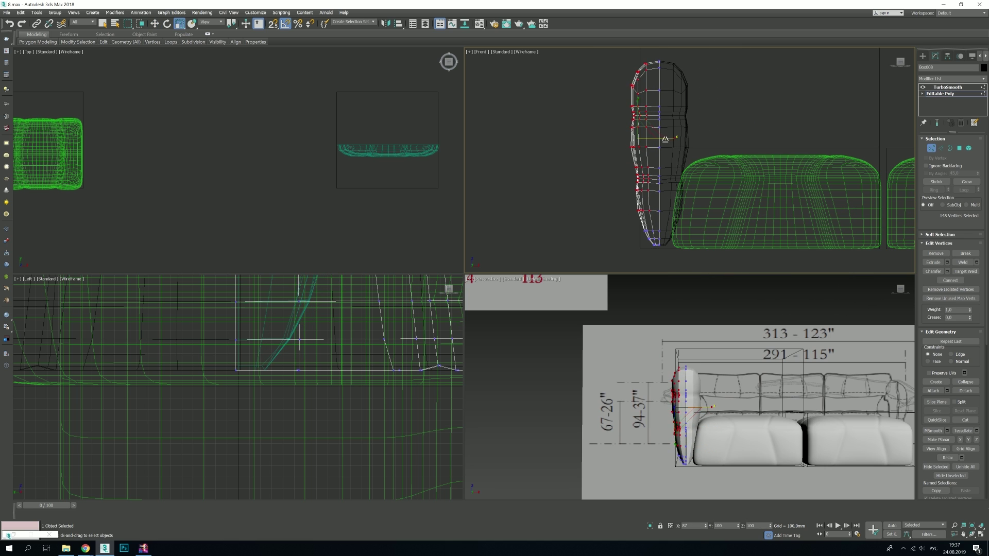
key(w)
click(643, 240)
scroll(643, 240, up, 3)
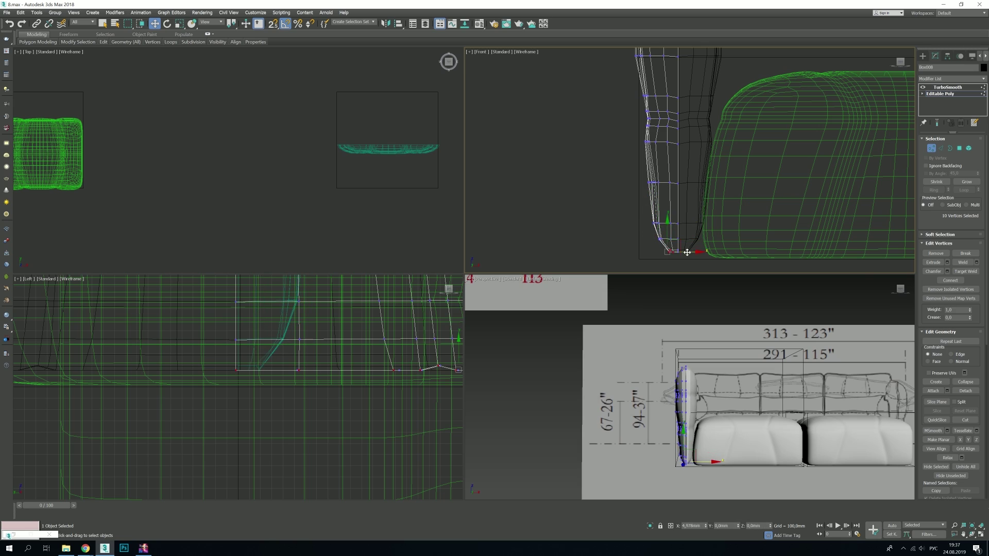
Step: Show the smoothed backrest in an enlarged Perspective view and pick a side-groove vertex
click(947, 87)
key(alt+w)
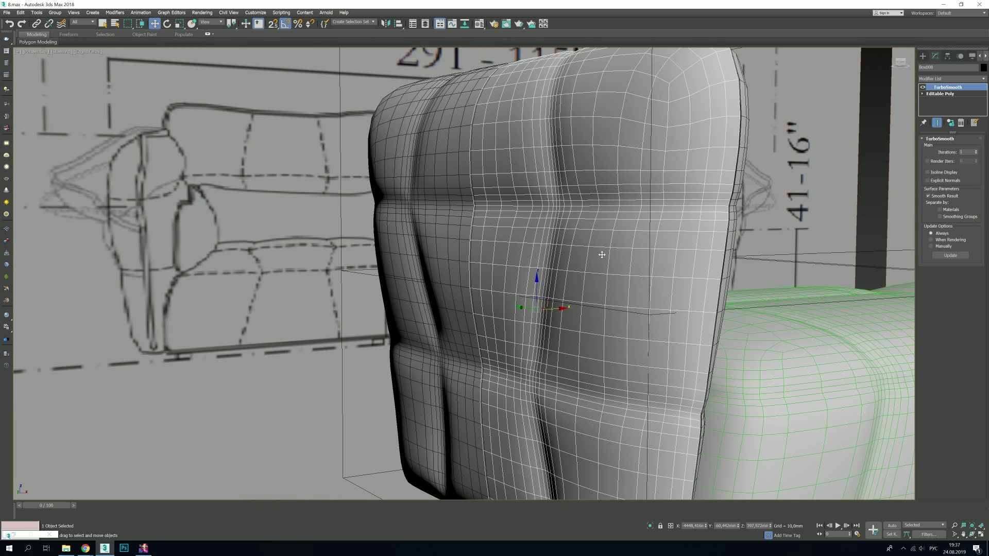
scroll(602, 254, up, 3)
key(1)
mouse_move(602, 254)
alt+middle_down()
mouse_move(577, 370)
mouse_move(617, 309)
alt+middle_up()
mouse_move(600, 369)
alt+middle_down()
mouse_move(592, 221)
mouse_move(585, 324)
alt+middle_up()
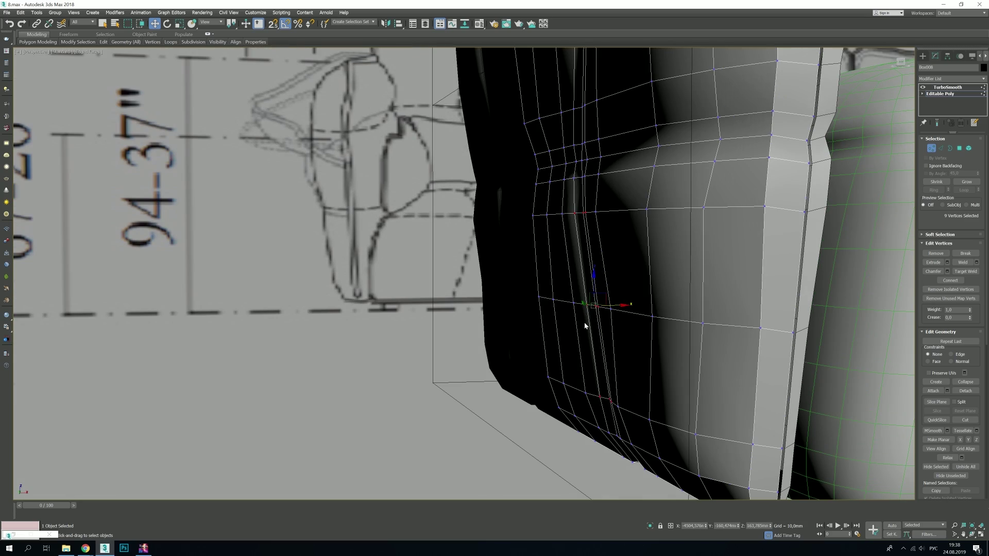
click(609, 331)
scroll(636, 328, up, 5)
scroll(637, 328, down, 2)
Step: Select more vertices along the backrest's side groove
drag(504, 196, 546, 432)
mouse_move(541, 309)
alt+middle_down()
mouse_move(520, 278)
mouse_move(534, 286)
mouse_move(435, 280)
mouse_move(453, 375)
alt+middle_up()
scroll(524, 273, up, 3)
scroll(513, 216, down, 3)
click(535, 319)
scroll(446, 393, up, 5)
Step: Orbit out to check the groove edges against the seat cushion
key(2)
alt+middle_drag(406, 433, 405, 347)
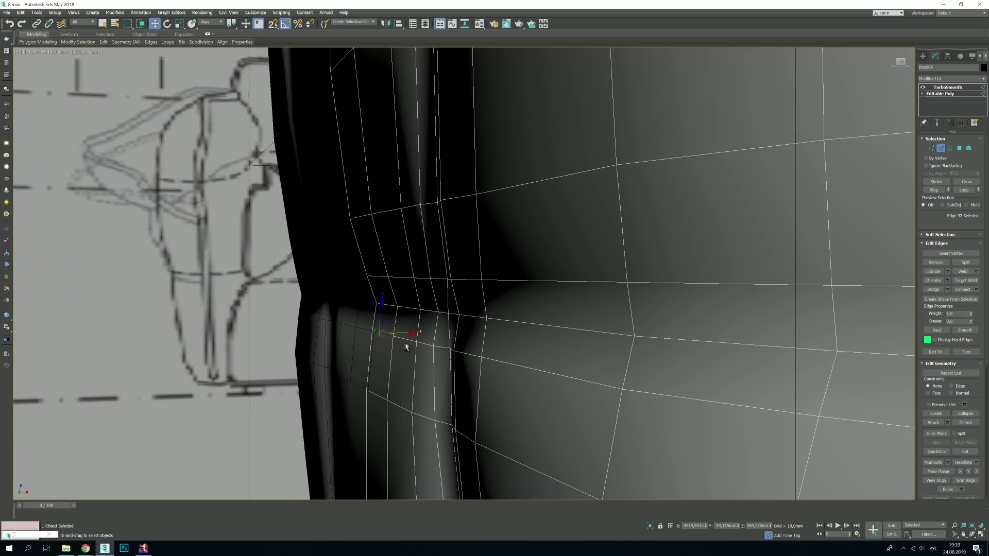
scroll(403, 423, down, 2)
alt+middle_drag(403, 424, 468, 345)
key(1)
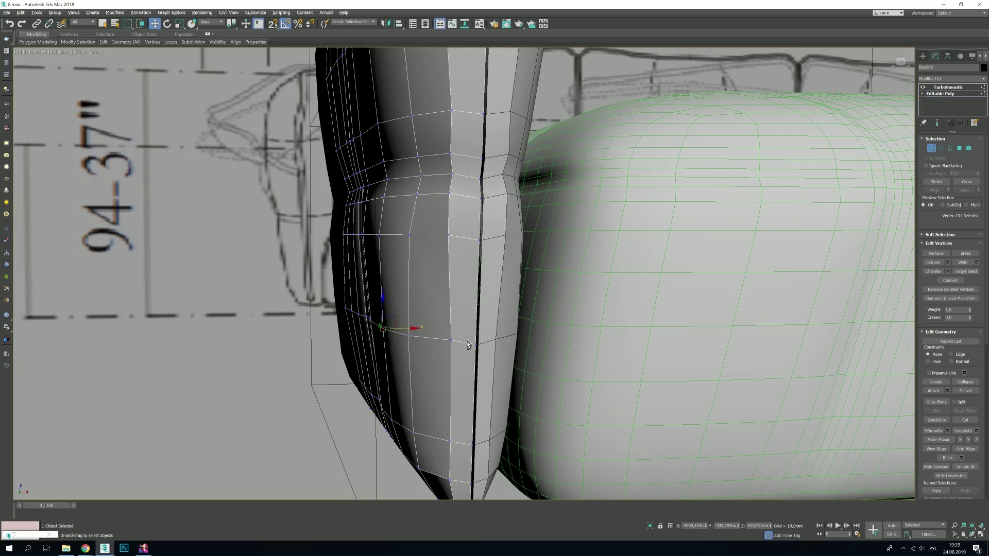
scroll(442, 441, down, 2)
alt+middle_drag(436, 176, 353, 386)
Step: Select a side face and a vertical edge loop, then view the smoothed backrest
key(4)
click(281, 242)
alt+middle_drag(301, 255, 309, 349)
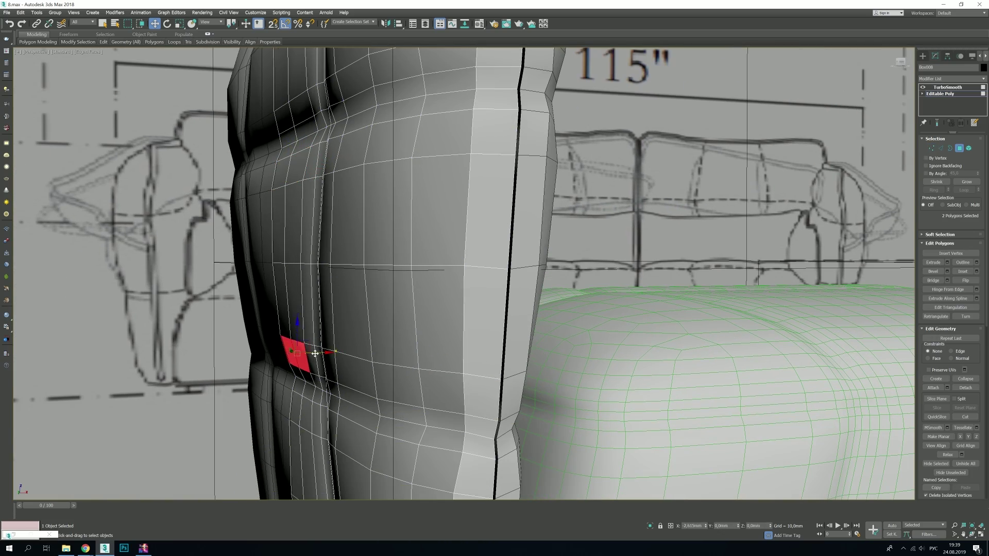
key(2)
alt+middle_drag(324, 206, 360, 305)
scroll(322, 332, down, 3)
scroll(322, 332, up, 5)
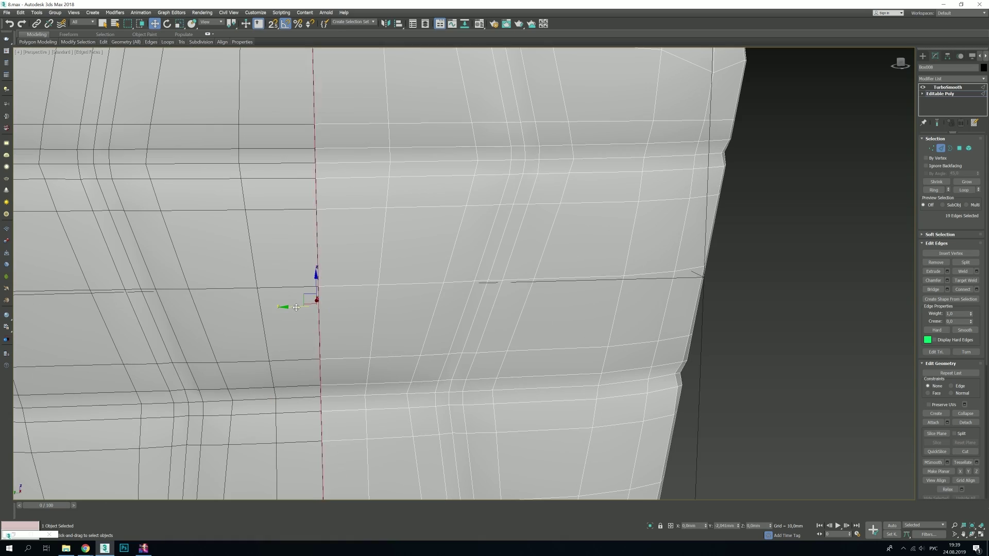
key(F4)
scroll(411, 307, down, 5)
Step: Select the backrest piece and a few vertices on its side
scroll(411, 307, down, 3)
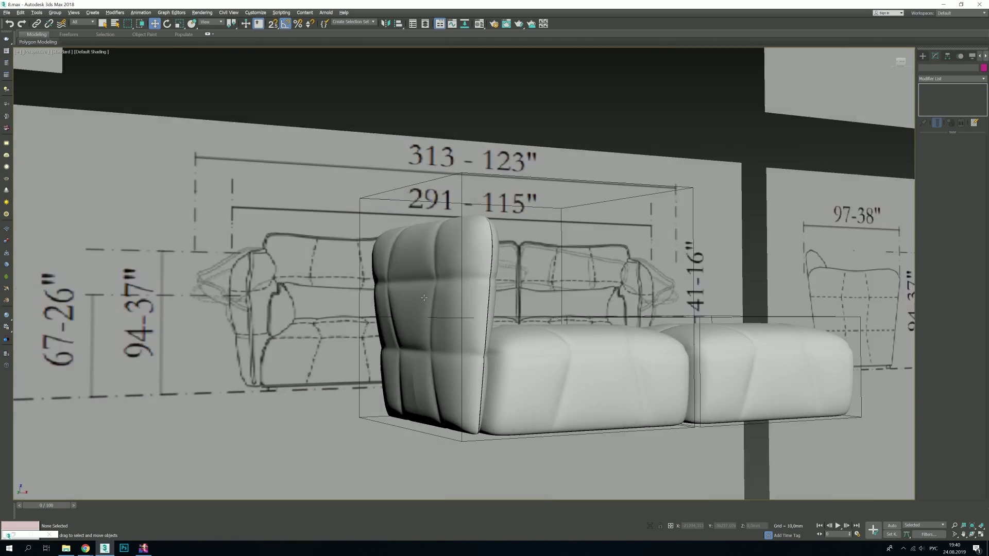
scroll(411, 307, down, 3)
click(463, 309)
key(alt+w)
scroll(629, 146, down, 2)
key(1)
drag(591, 60, 606, 177)
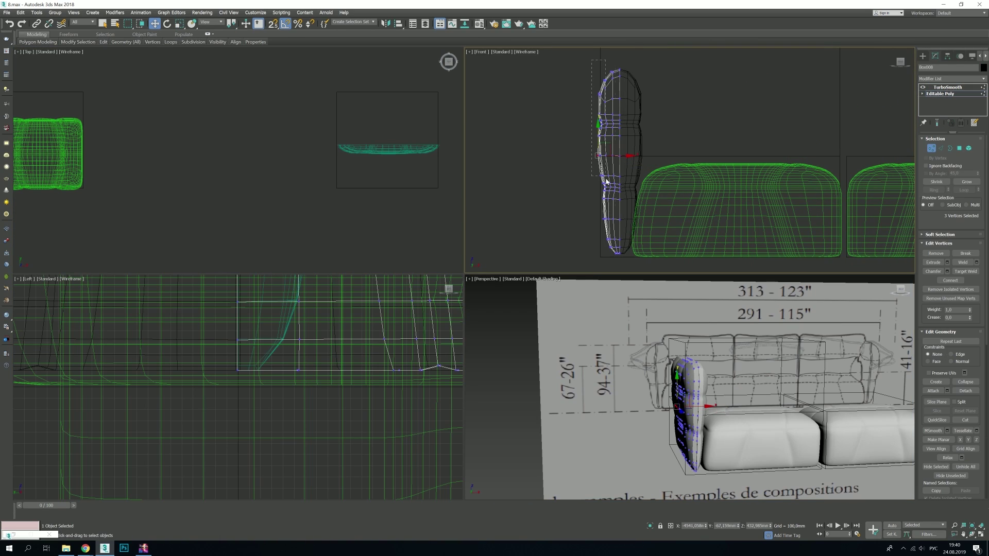
scroll(690, 391, up, 3)
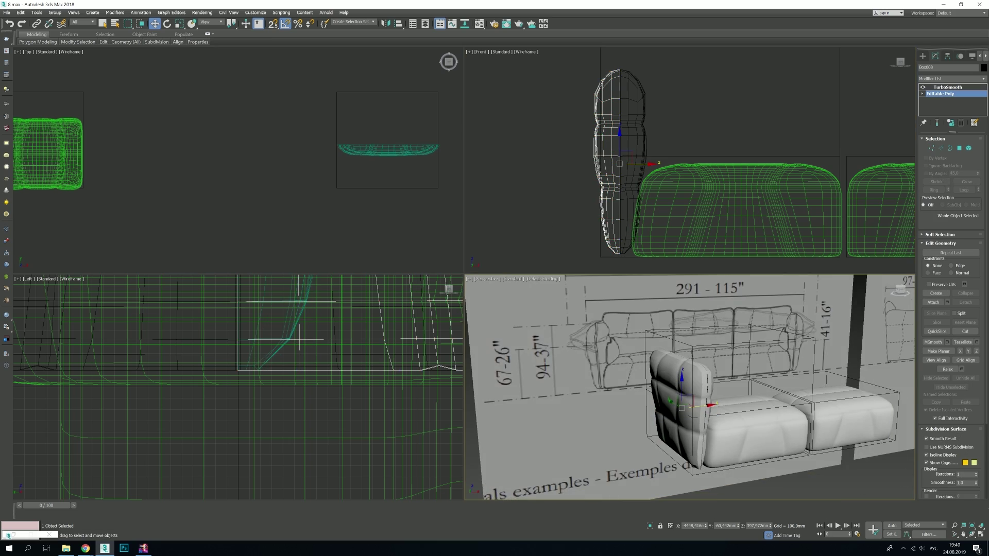
key(alt+w)
Step: Replace the old smoothing modifier with TurboSmooth, then return to Vertex level
right_click(945, 88)
click(945, 100)
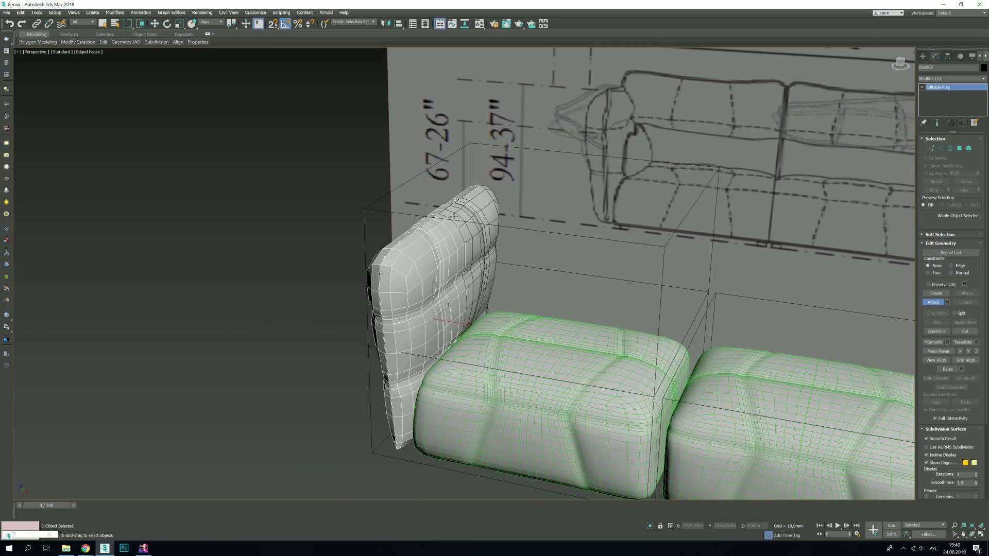
alt+middle_drag(850, 155, 907, 153)
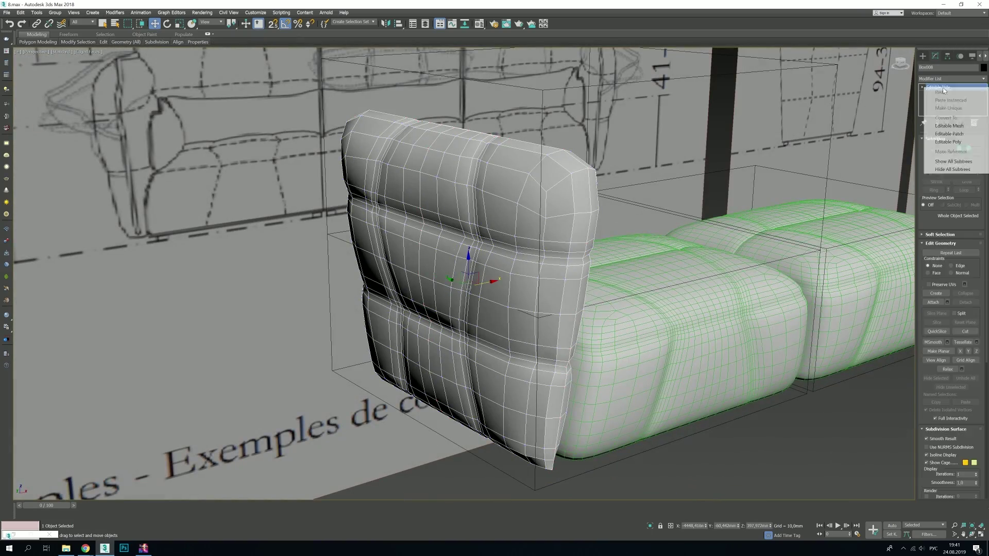
click(951, 78)
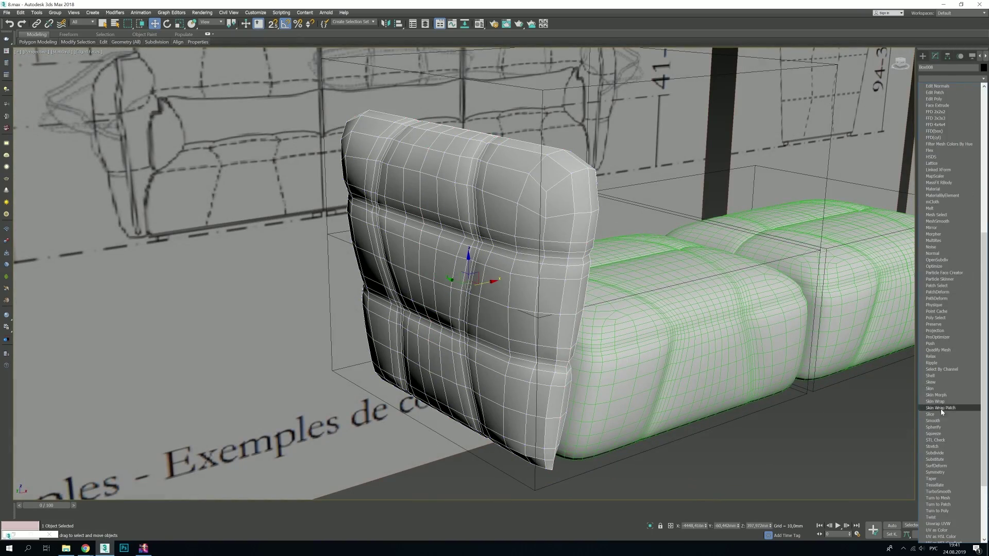
click(937, 434)
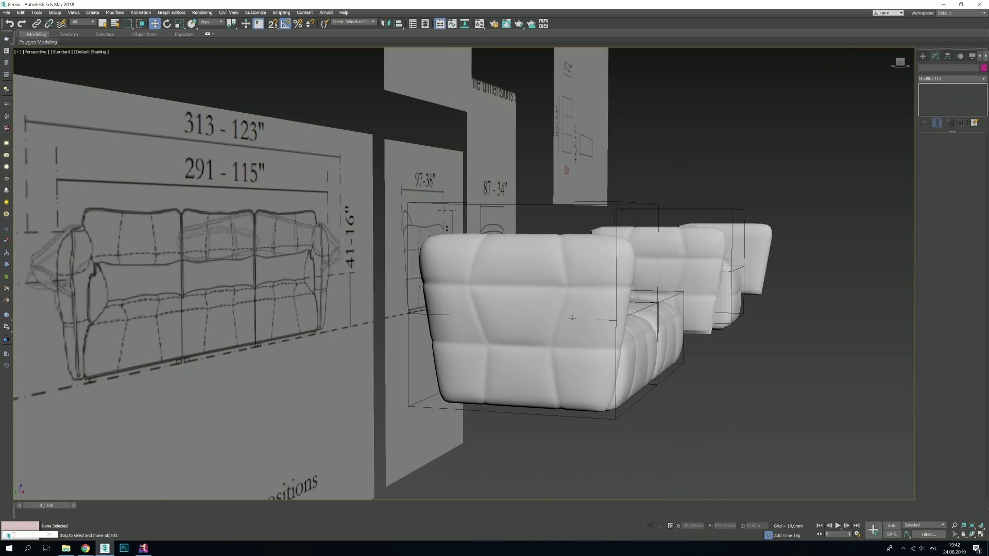
key(1)
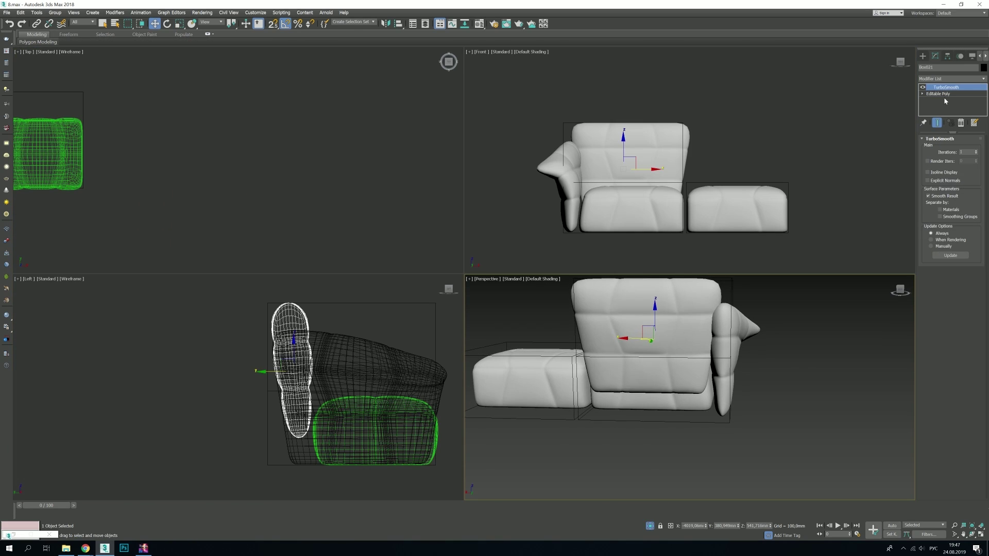
Step: Select the backrest's vertical edges and the vertex rows near its top
click(939, 93)
key(2)
scroll(672, 345, up, 3)
key(F4)
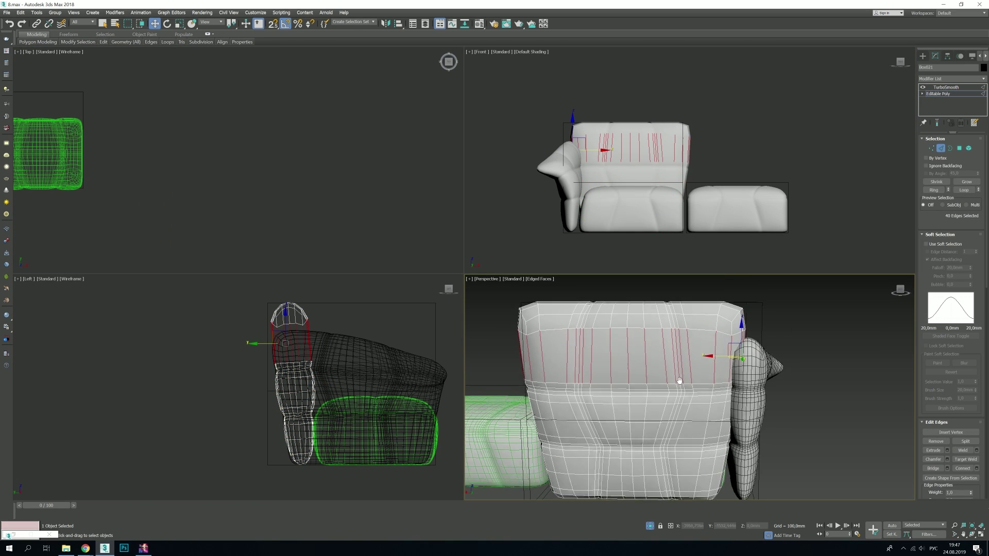
key(1)
scroll(676, 154, up, 4)
drag(561, 119, 603, 131)
key(F3)
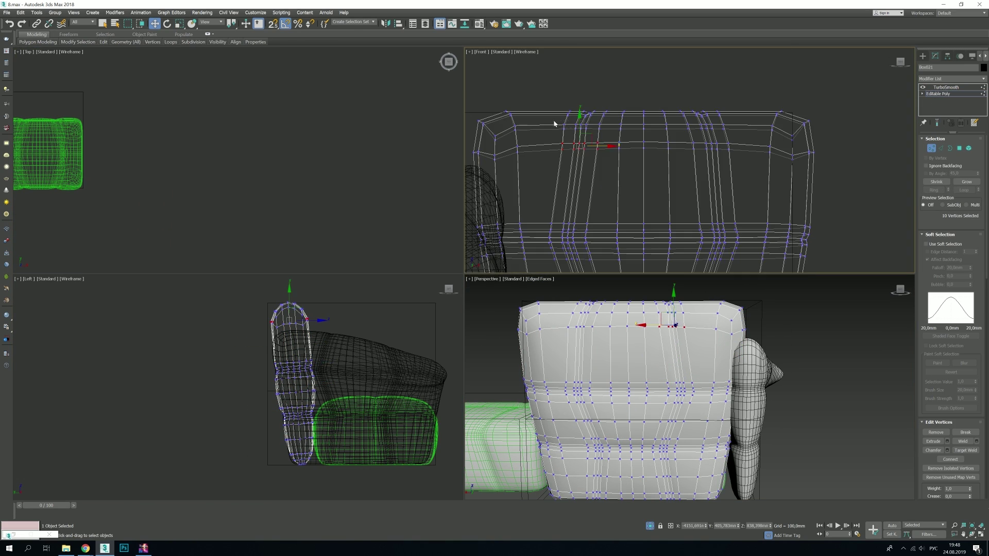
key(F3)
drag(685, 135, 737, 145)
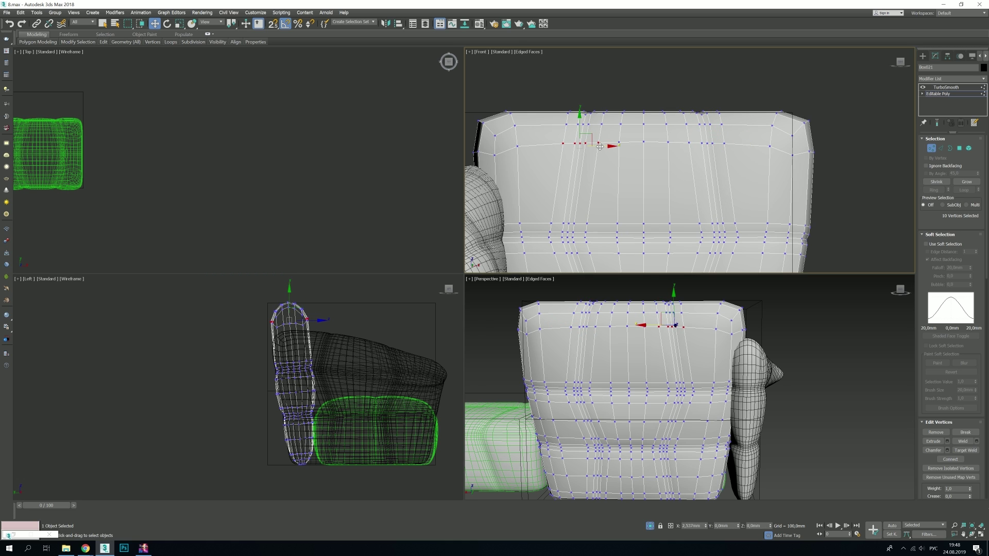
Step: Connect the selected edges to add horizontal edge loops across the backrest, then inspect them
key(2)
key(ctrl+shift+e)
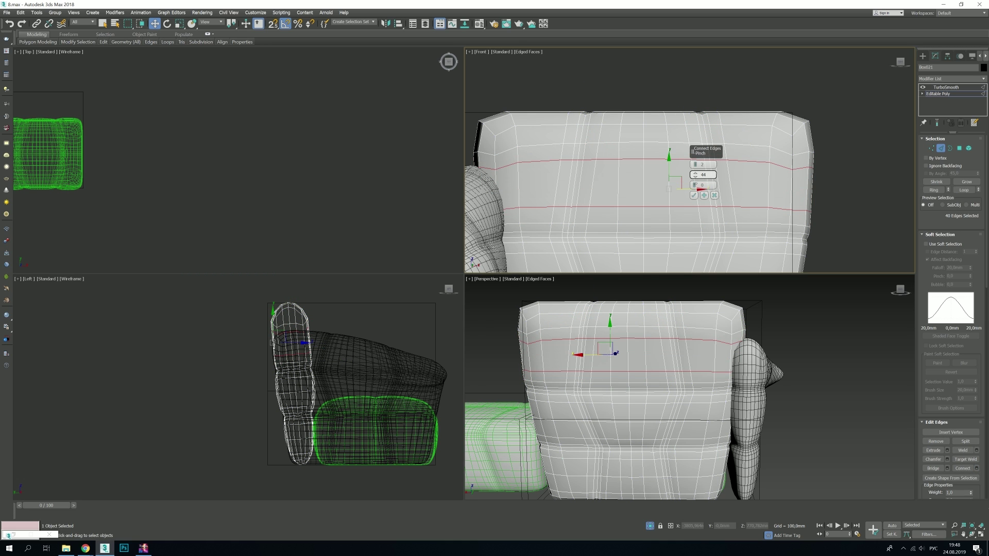
click(694, 195)
key(alt+w)
key(4)
click(375, 389)
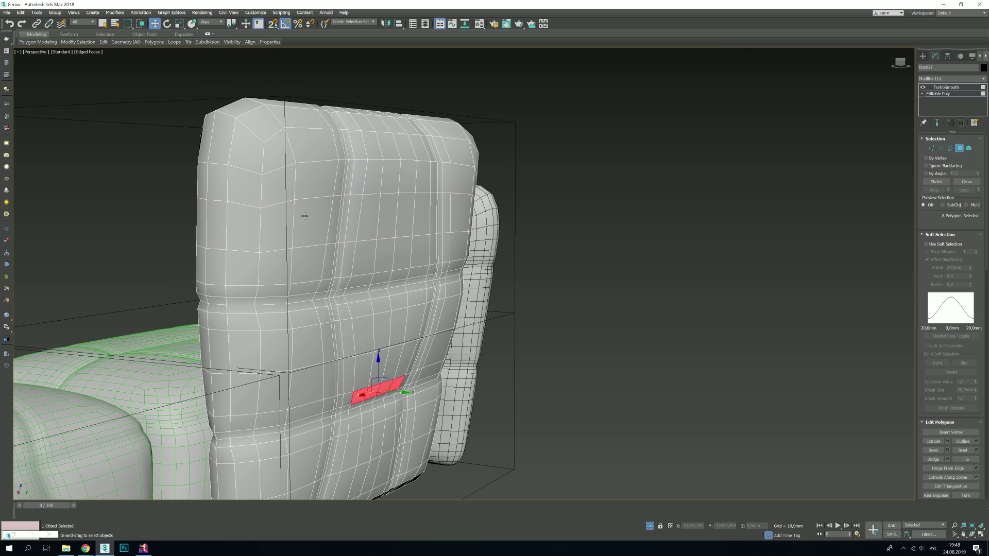
alt+middle_drag(360, 257, 309, 258)
key(alt+w)
Step: Return to vertex mode, deselect the backrest and view the sofa from the front
key(1)
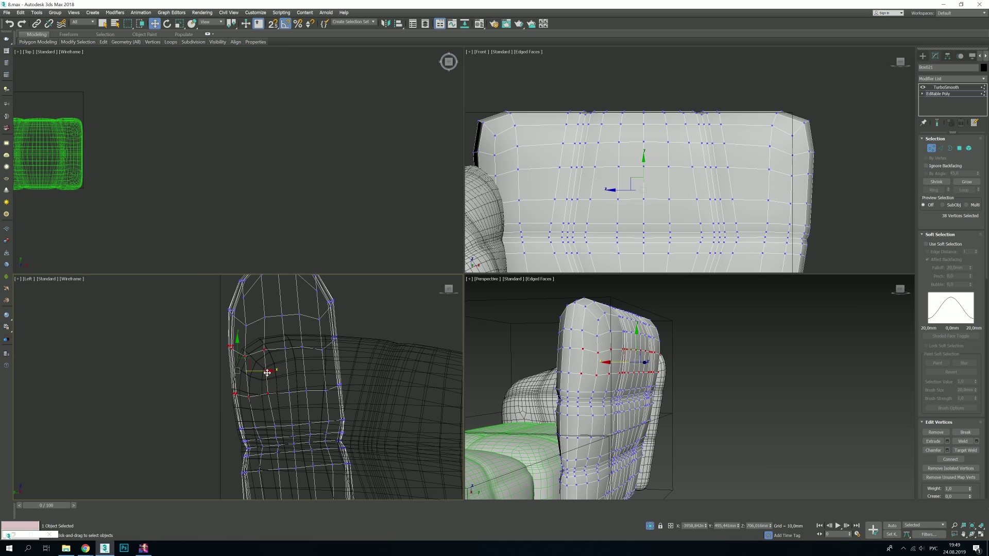
scroll(277, 322, down, 3)
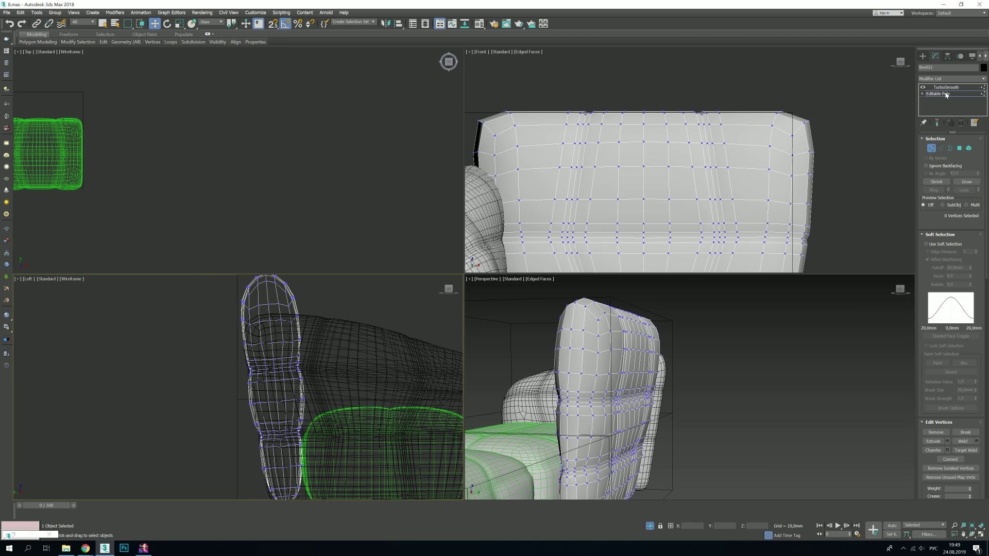
click(644, 334)
scroll(670, 402, down, 4)
key(F4)
alt+middle_drag(690, 421, 685, 424)
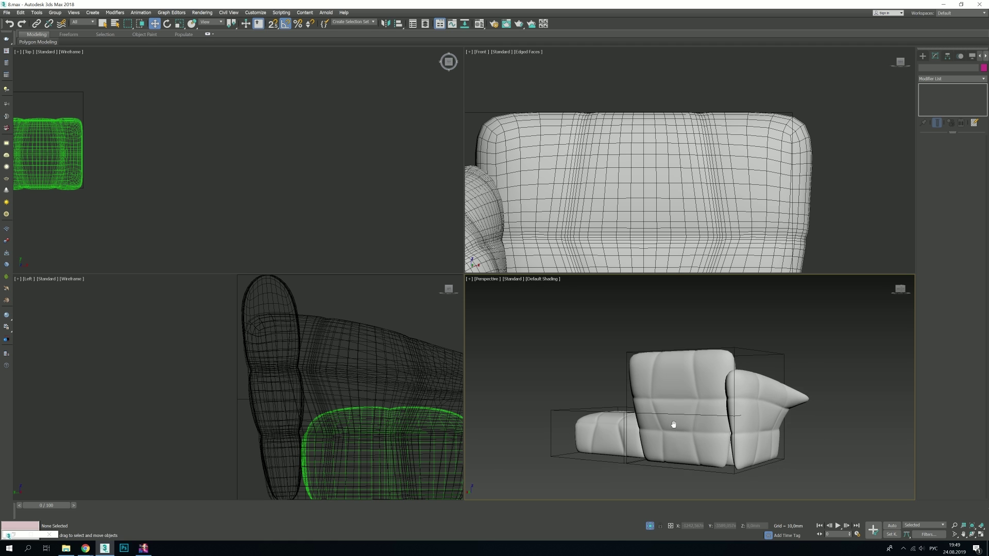
scroll(626, 195, down, 2)
Step: Mirror the backrest half to create a wider backrest
click(664, 407)
key(alt+w)
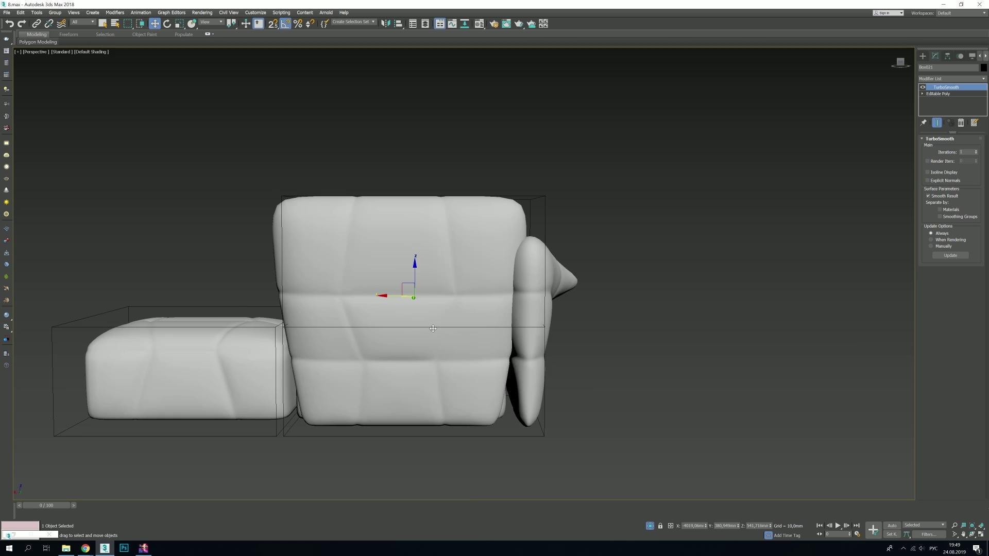
key(F4)
click(931, 89)
click(386, 23)
click(496, 307)
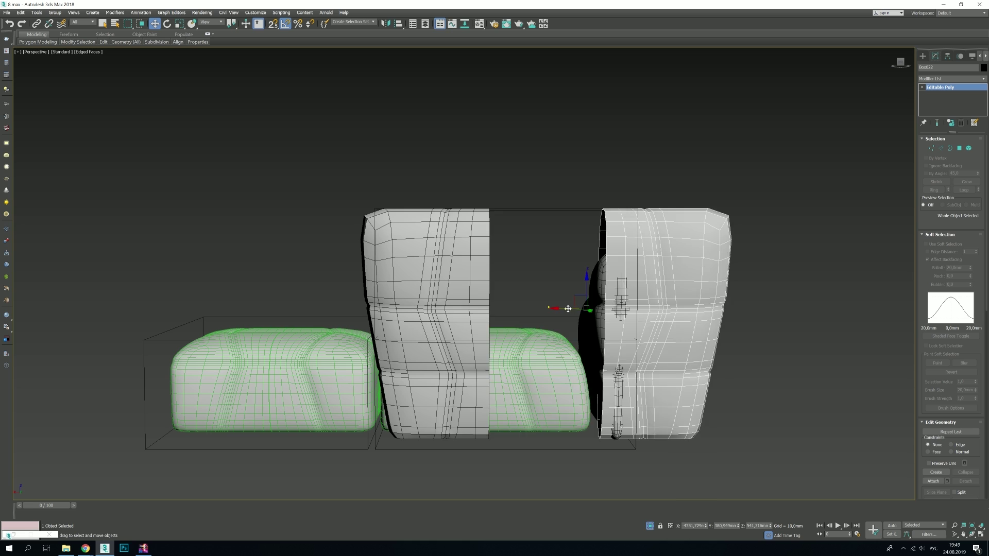
Step: Add FFD 2x2x2 and FFD 3x3x3 modifiers to the backrest and edit their control points
click(952, 78)
click(943, 304)
click(948, 93)
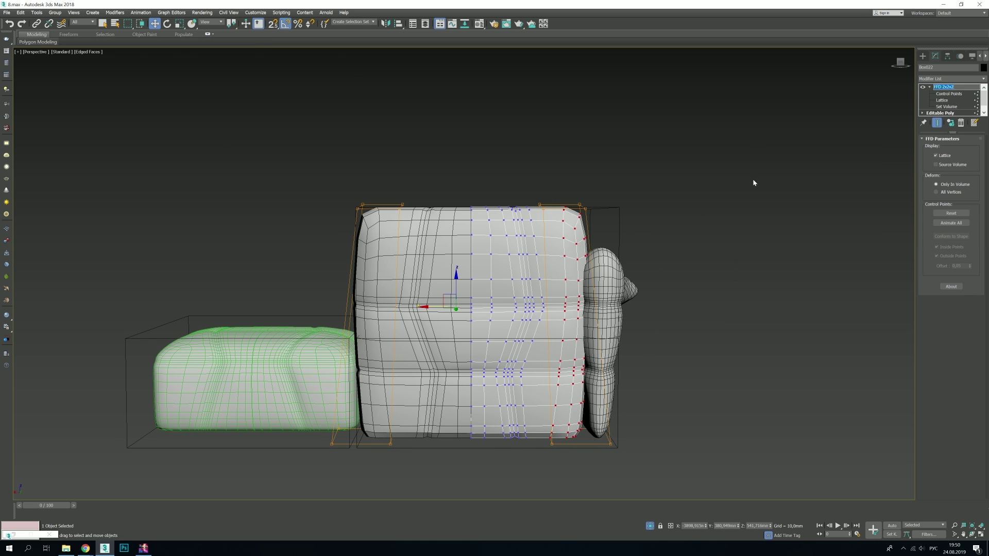
click(952, 78)
click(942, 310)
click(949, 94)
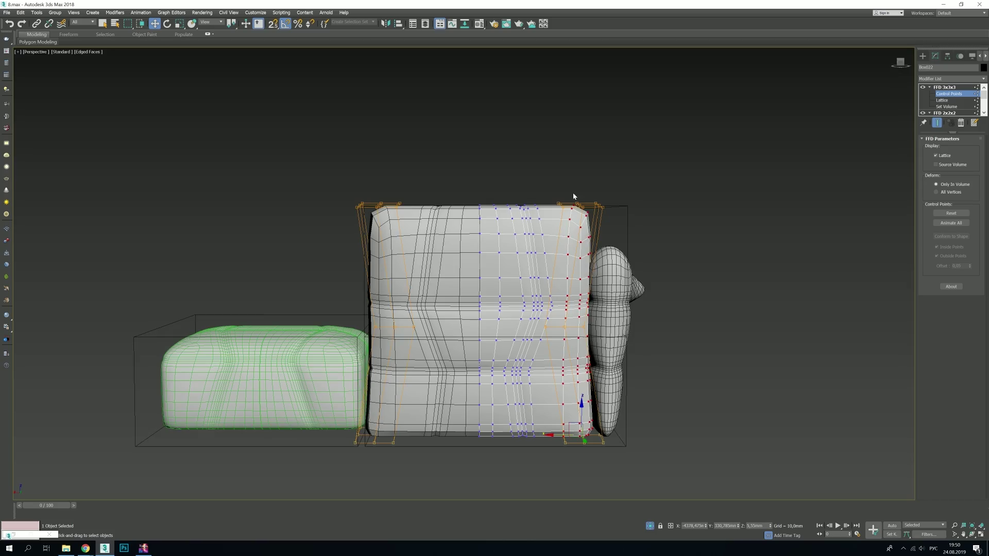
Step: Add the second backrest to the selection and orbit around the sofa to inspect it
key(alt+w)
key(alt+w)
ctrl+click(244, 295)
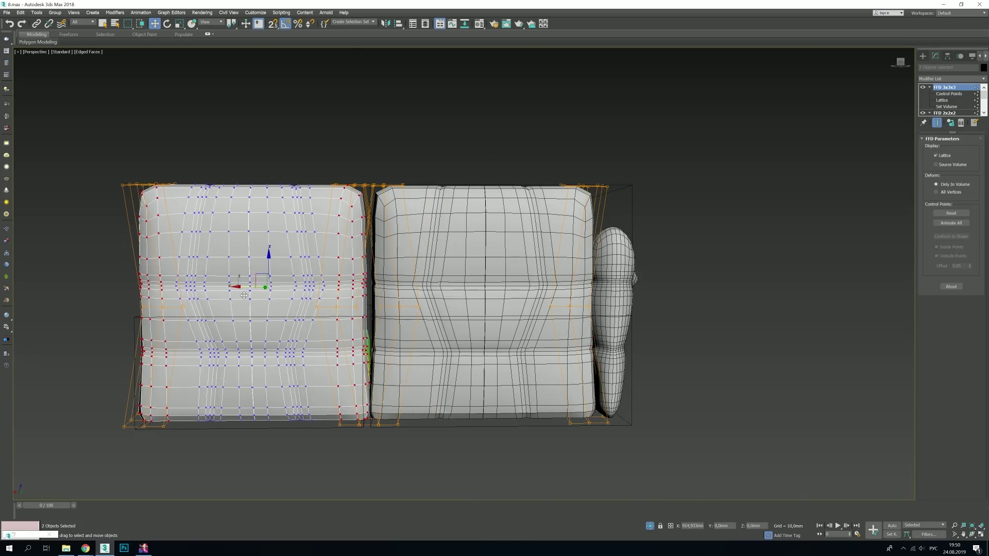
mouse_move(244, 295)
alt+middle_down()
mouse_move(671, 335)
mouse_move(459, 247)
alt+middle_up()
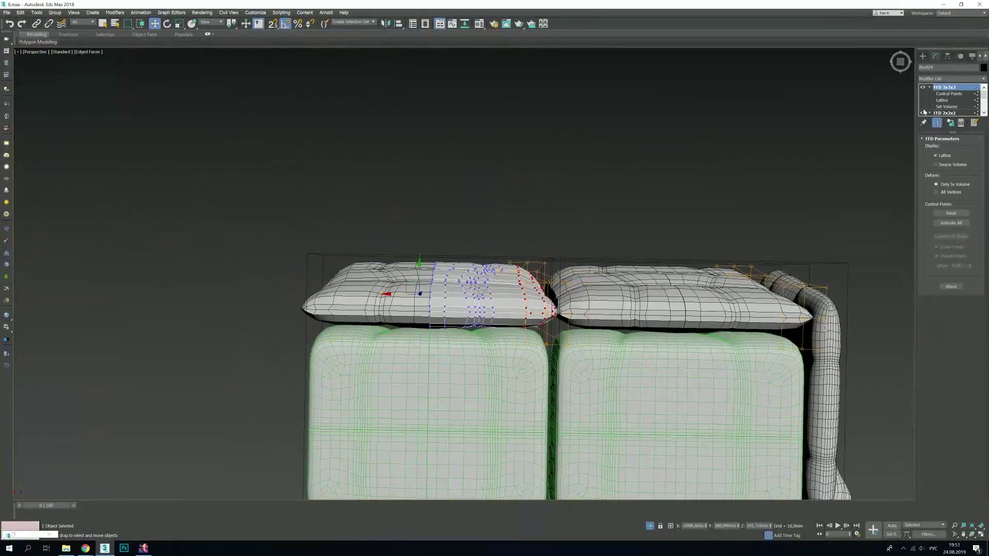
key(alt+w)
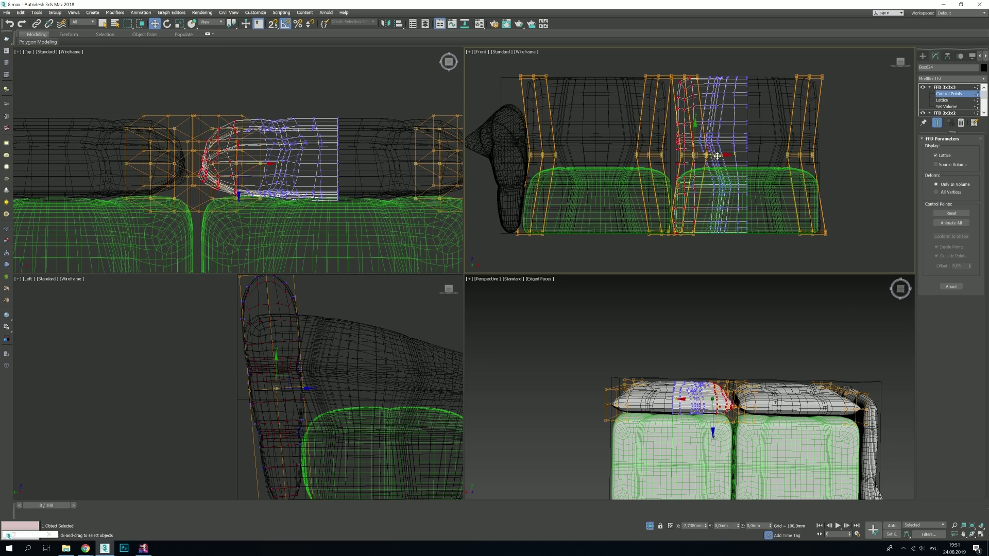
mouse_move(670, 361)
alt+middle_down()
mouse_move(739, 406)
mouse_move(674, 382)
alt+middle_up()
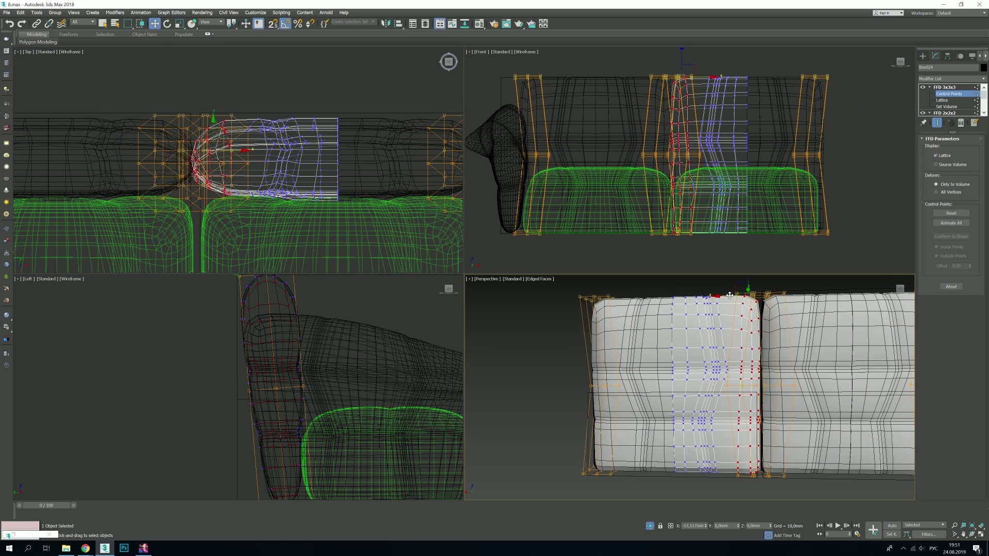
key(alt+w)
Step: Clone the backrest into a moved-aside copy and mirror it
alt+middle_drag(675, 382, 534, 220)
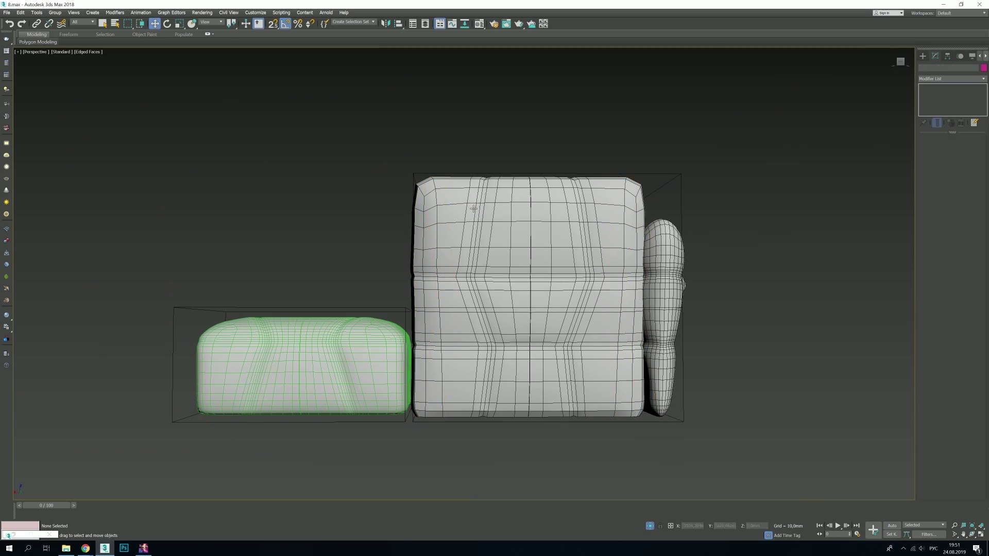
right_click(535, 221)
click(544, 252)
shift+drag(561, 289, 434, 288)
click(490, 307)
click(386, 23)
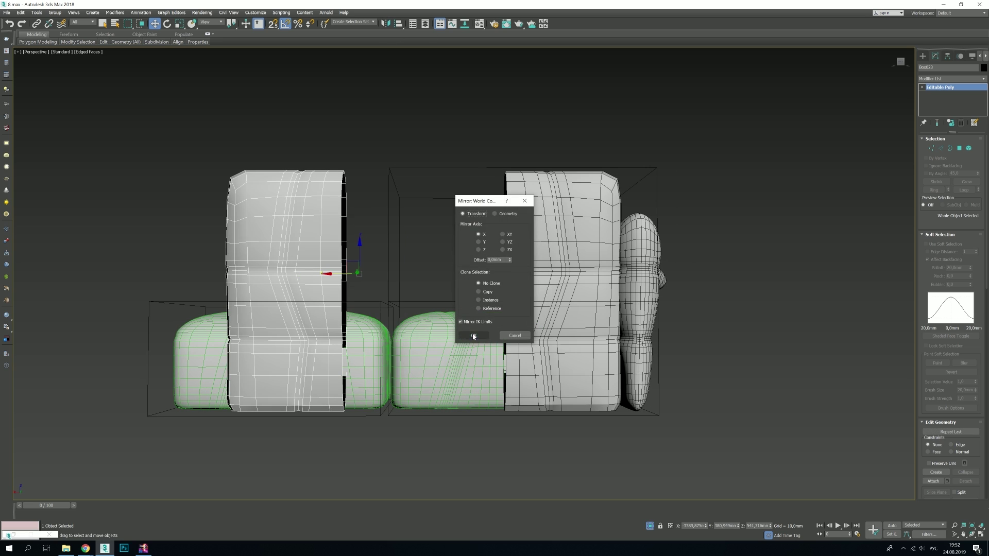
click(468, 334)
Step: Select the end backrest's top-corner vertices and rotate them to bend the corner softly
click(952, 78)
scroll(571, 239, up, 3)
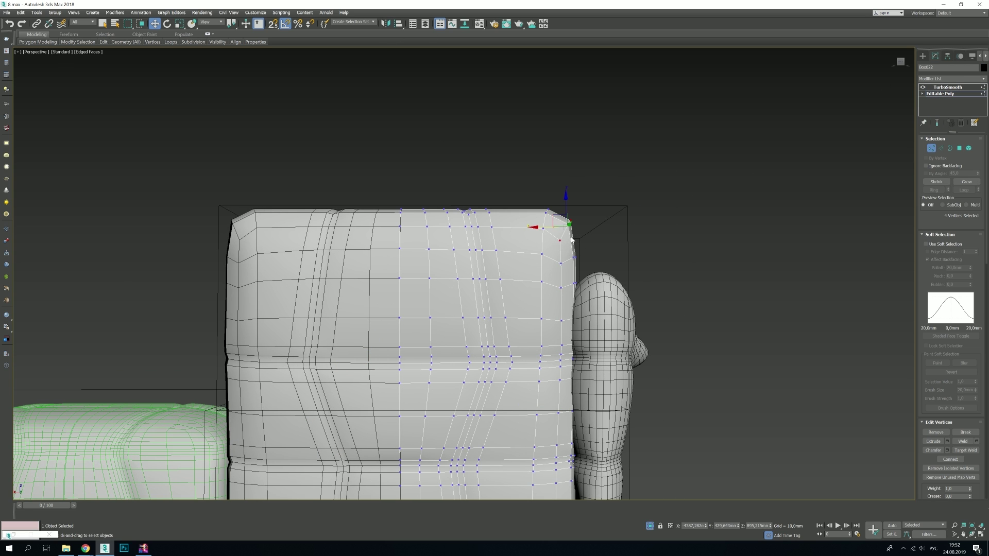
drag(533, 315, 577, 420)
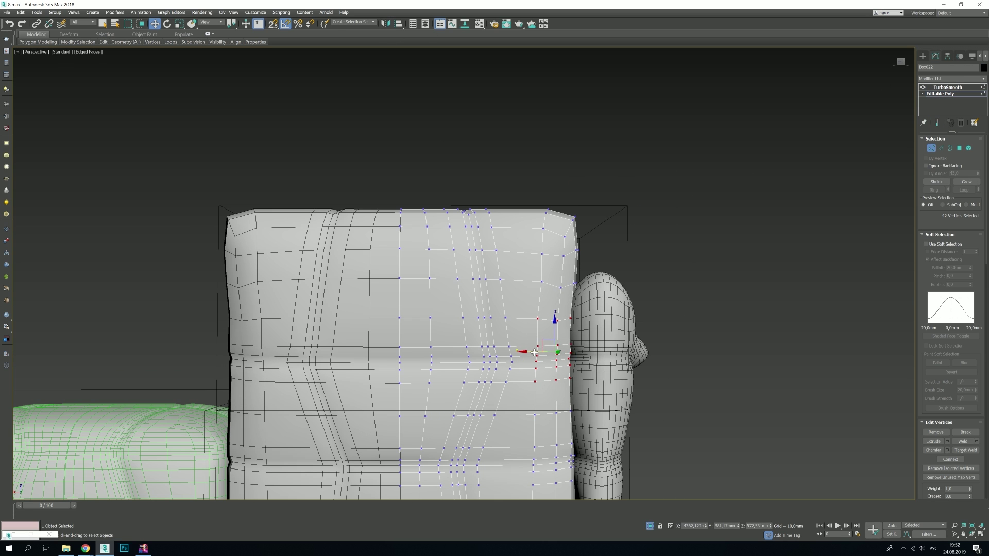
scroll(520, 312, down, 3)
middle_drag(520, 312, 519, 249)
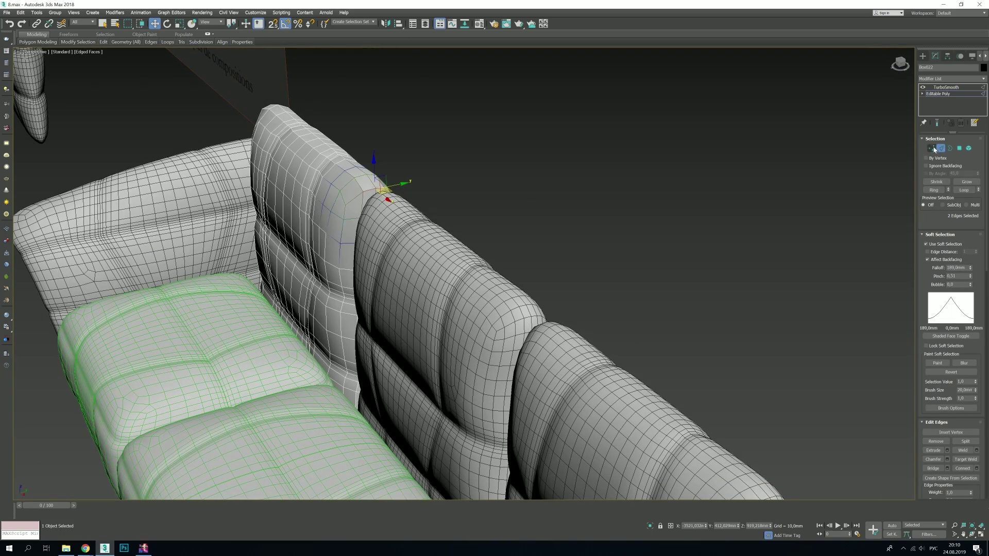
ctrl+click(930, 148)
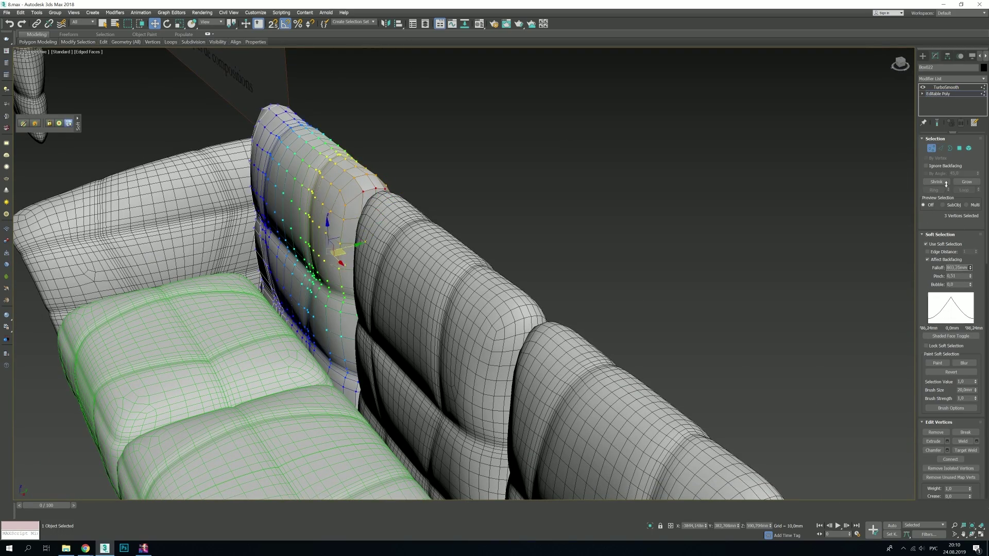
key(e)
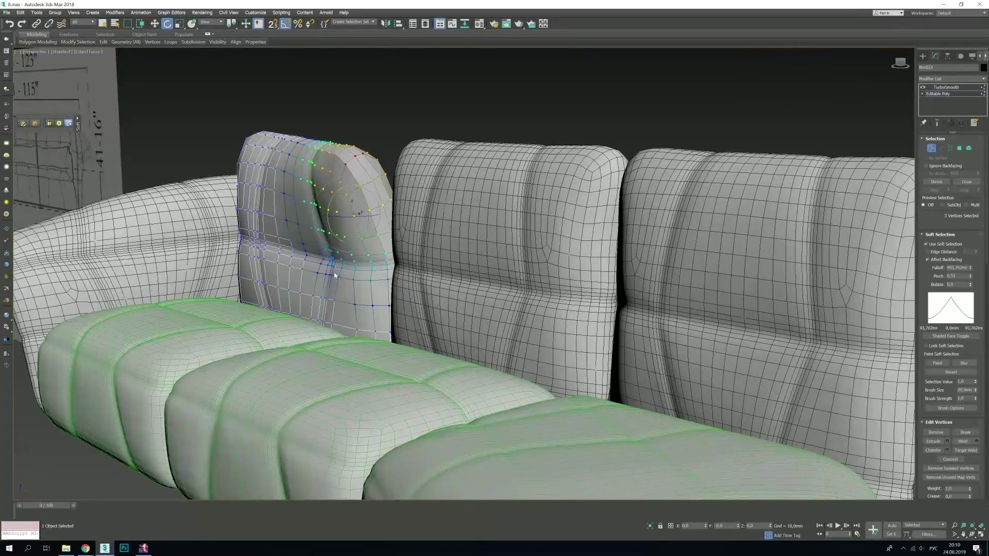
alt+middle_drag(556, 165, 360, 232)
scroll(360, 232, down, 3)
key(F4)
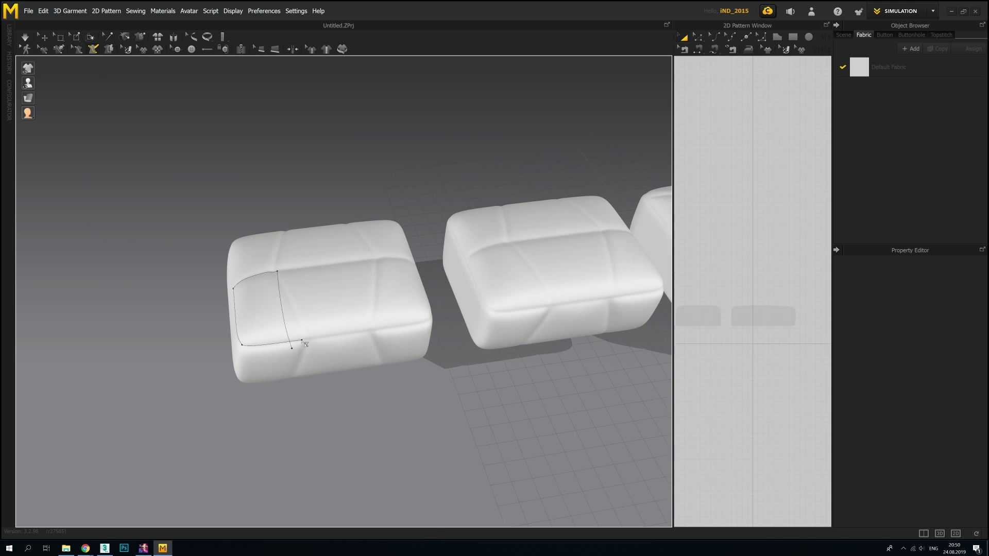
Step: Convert the traced cushion area into a pattern piece and select it
scroll(306, 344, up, 5)
click(140, 40)
click(165, 335)
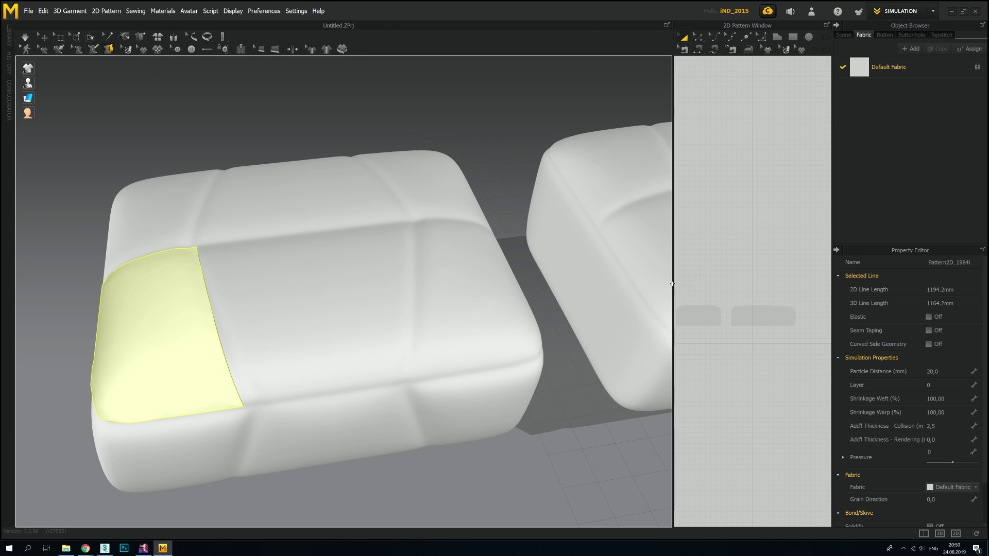
Step: Set the cushion mesh colour to grey
click(706, 257)
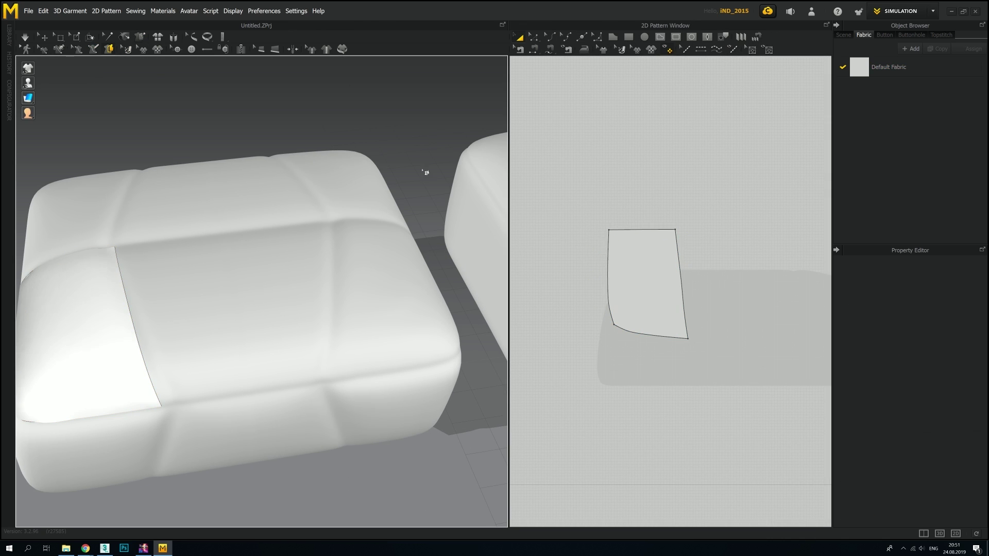
click(205, 222)
click(979, 358)
click(473, 379)
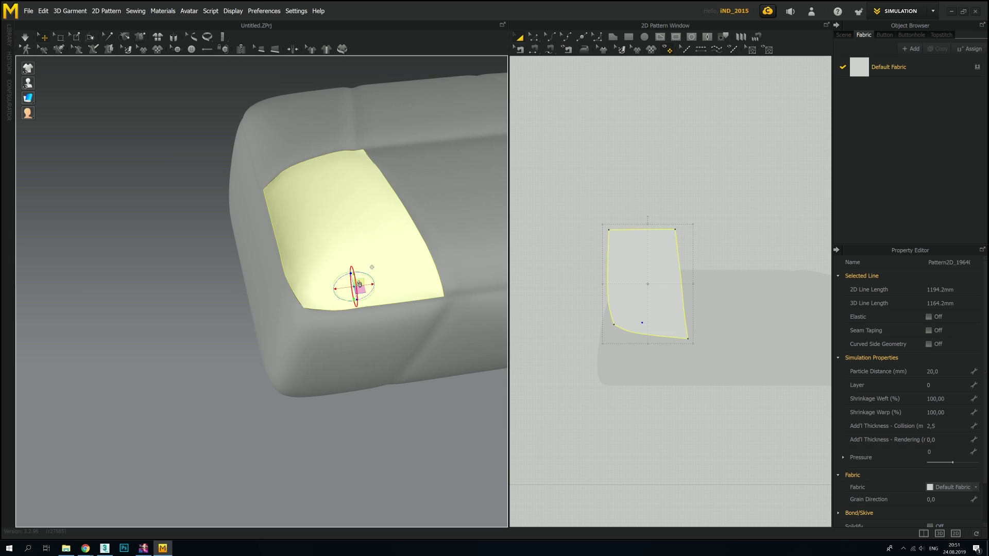
scroll(206, 216, down, 3)
Step: Trace the cushion's middle panel into a second pattern piece
click(222, 318)
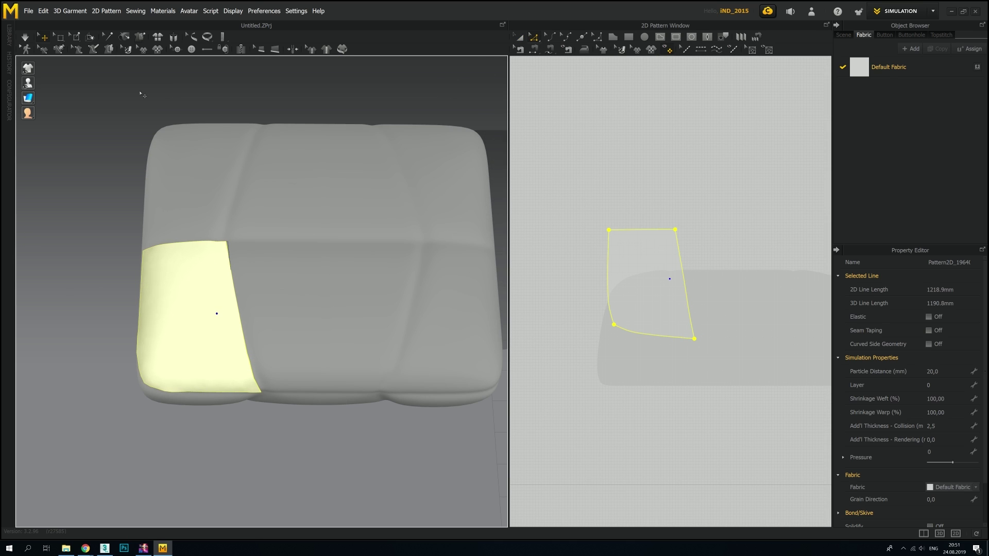
key(z)
mouse_move(216, 313)
right_down()
mouse_move(396, 233)
mouse_move(401, 262)
right_up()
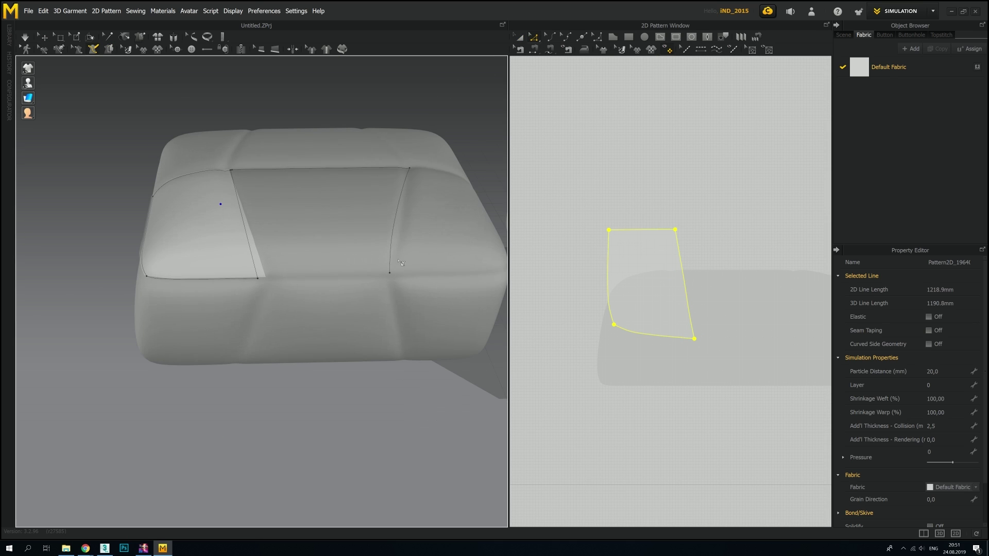
mouse_move(268, 285)
right_down()
mouse_move(426, 311)
mouse_move(446, 213)
right_up()
click(287, 243)
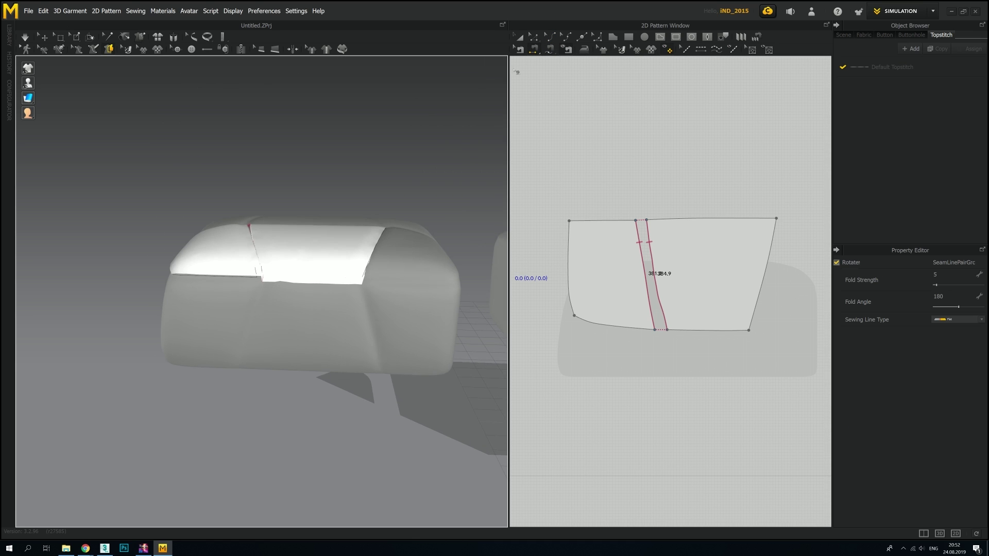
Step: Close the trapezoid outline on the cushion front into a front-panel pattern
click(288, 288)
mouse_move(288, 288)
right_down()
mouse_move(305, 325)
mouse_move(306, 288)
mouse_move(316, 308)
right_up()
scroll(306, 288, up, 3)
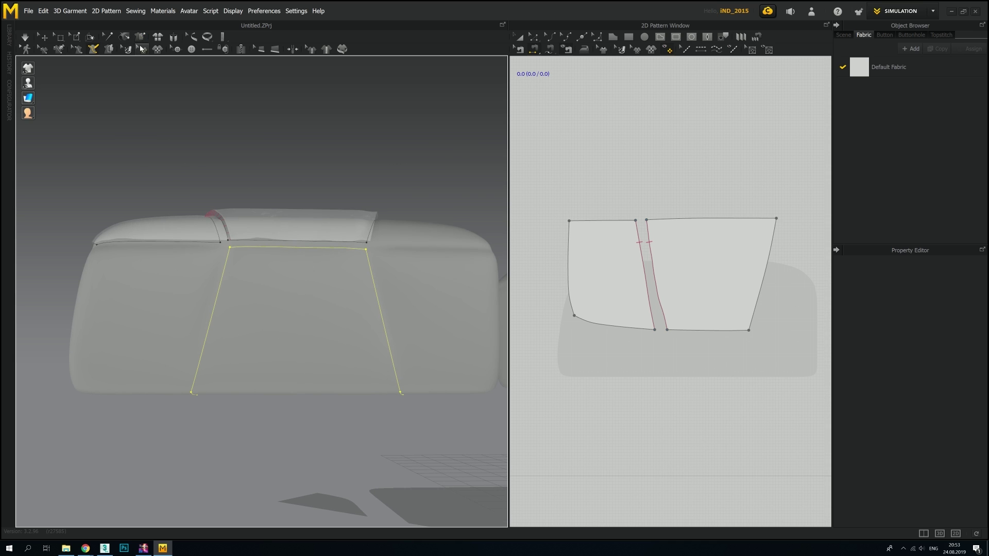
click(316, 308)
scroll(611, 263, down, 2)
click(561, 304)
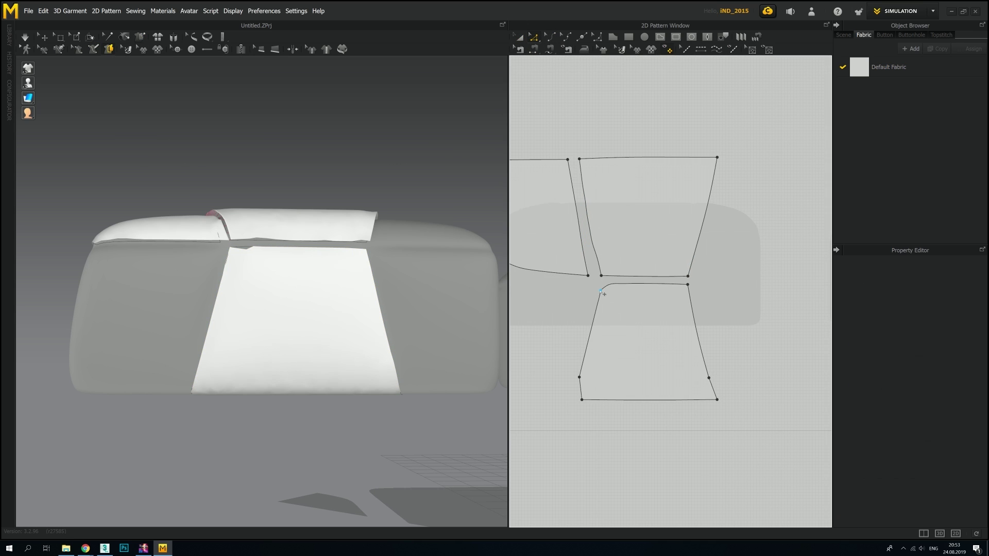
click(360, 304)
click(101, 60)
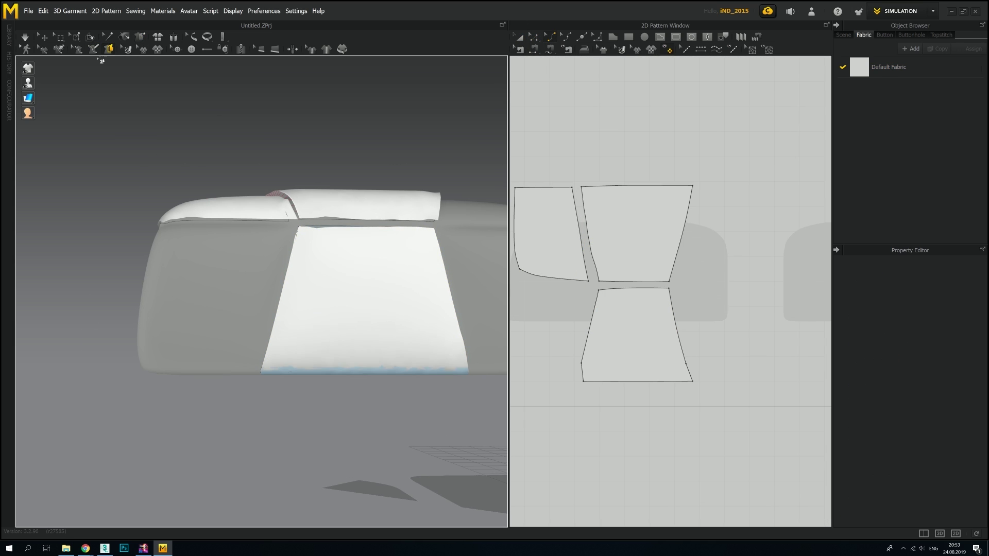
Step: Switch to the 3D Pen and move in close to the cushion's underside
click(94, 49)
scroll(343, 290, up, 5)
mouse_move(309, 258)
right_down()
mouse_move(343, 290)
mouse_move(286, 280)
mouse_move(241, 319)
right_up()
scroll(310, 294, down, 5)
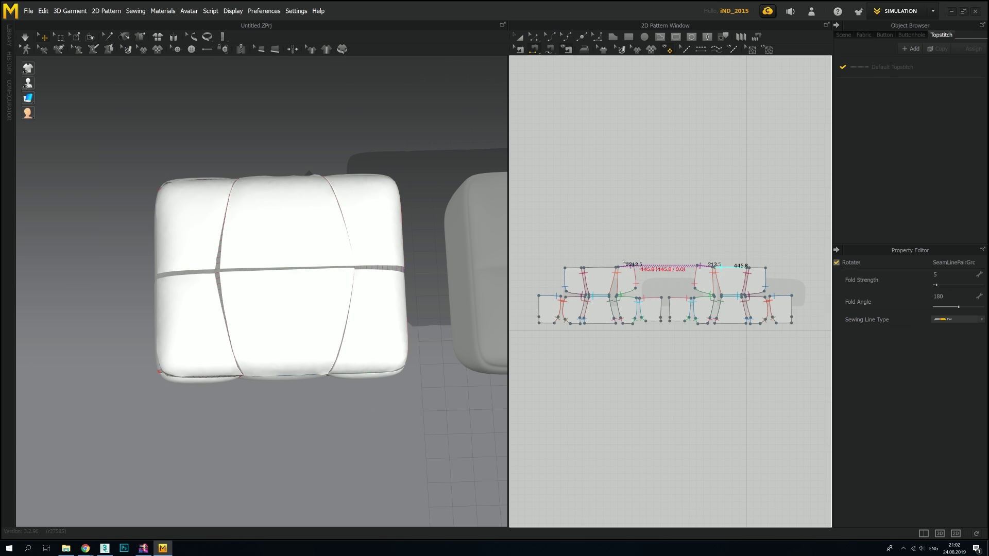
Step: Apply Default Fabric to all cushion patterns, then pick a side pattern and a seam
key(ctrl+a)
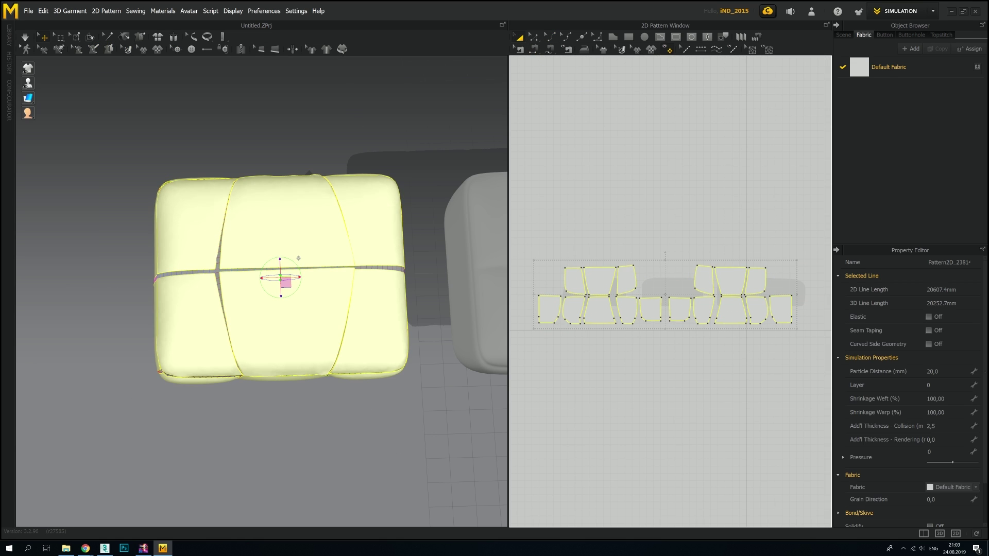
click(930, 487)
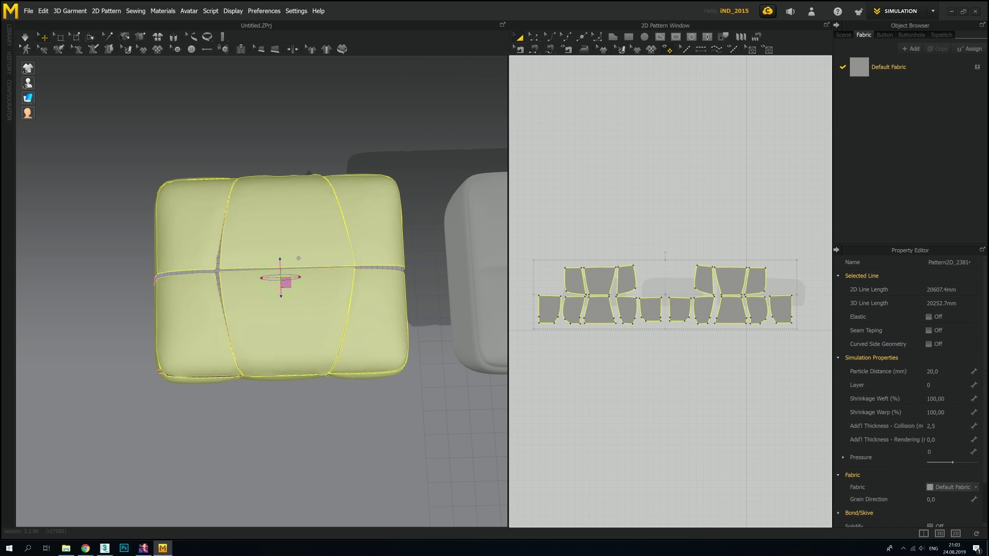
click(286, 281)
right_drag(287, 282, 353, 308)
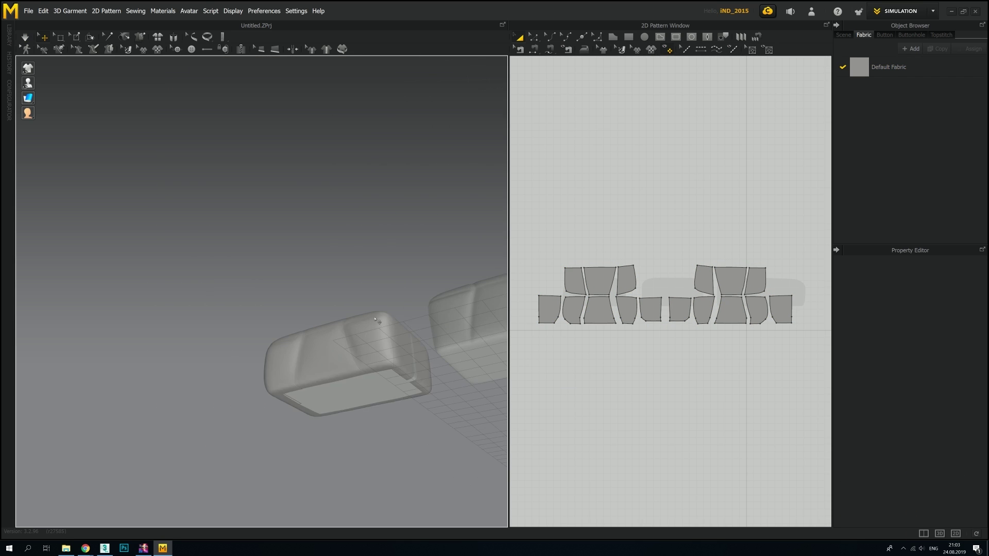
click(261, 193)
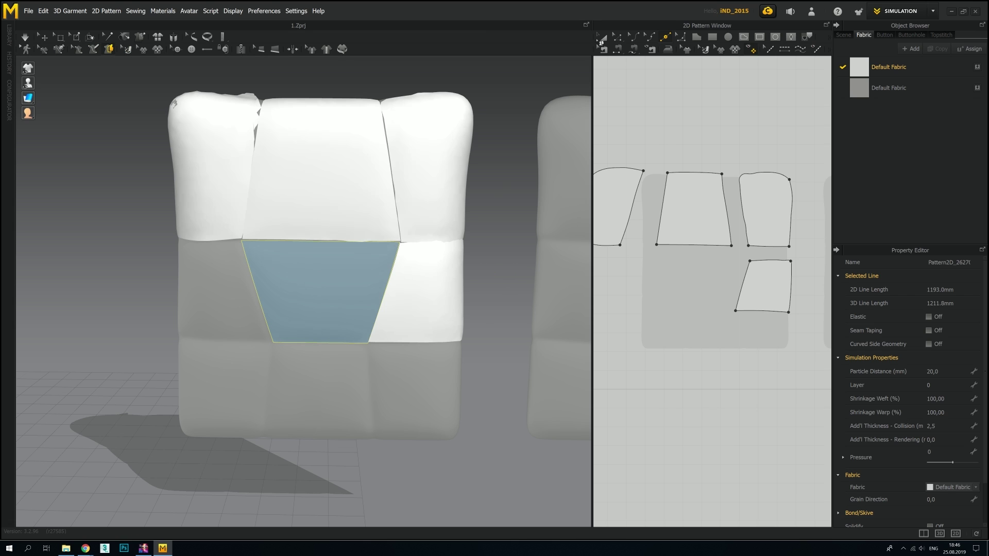
Step: Close the trapezoid panel and outline the back cushion's left middle panel
click(724, 263)
key(x)
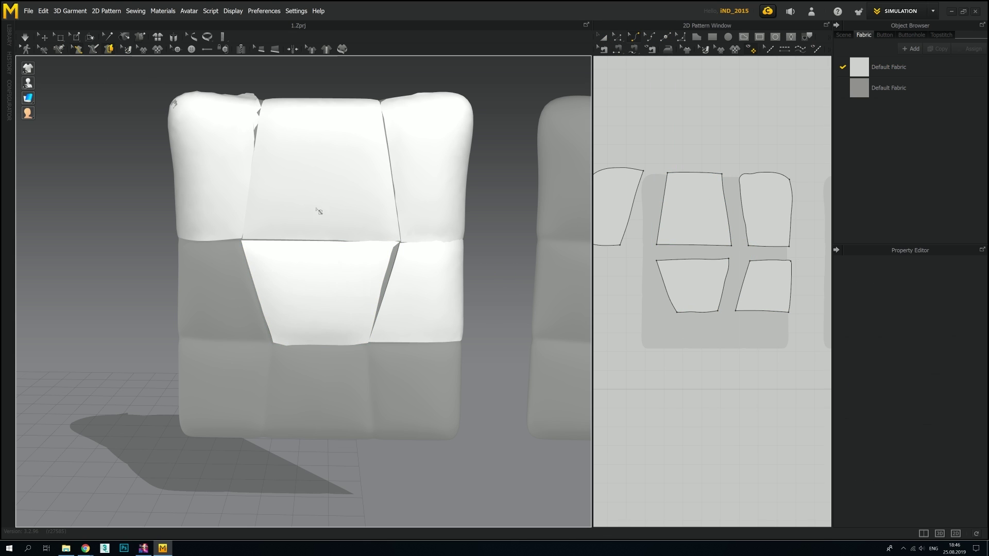
mouse_move(746, 178)
middle_down()
mouse_move(729, 174)
mouse_move(789, 157)
middle_up()
click(727, 172)
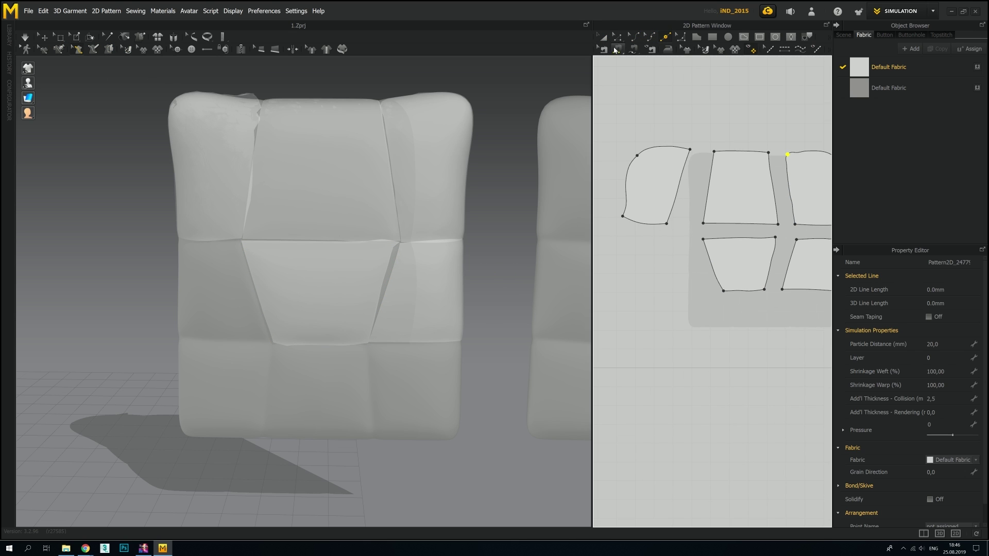
mouse_move(309, 242)
right_down()
mouse_move(154, 282)
mouse_move(271, 242)
right_up()
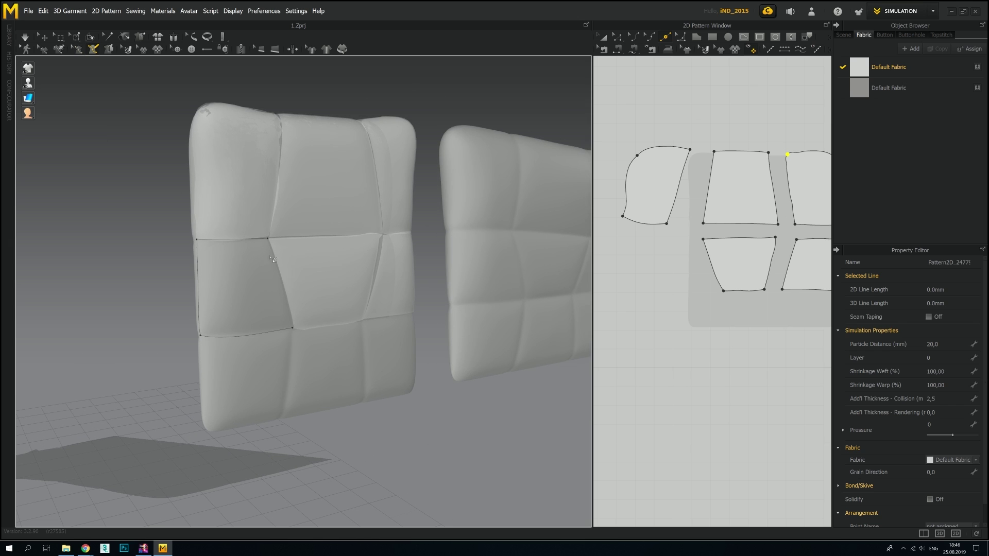
click(273, 259)
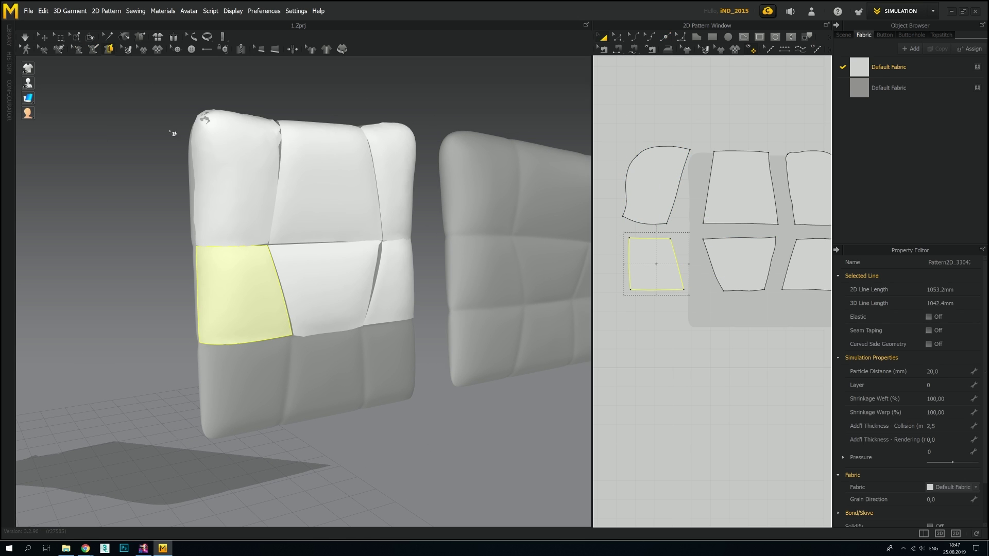
Step: Trace the bottom-left, bottom-middle and bottom-right panels of the back cushion
click(93, 49)
right_drag(199, 261, 97, 52)
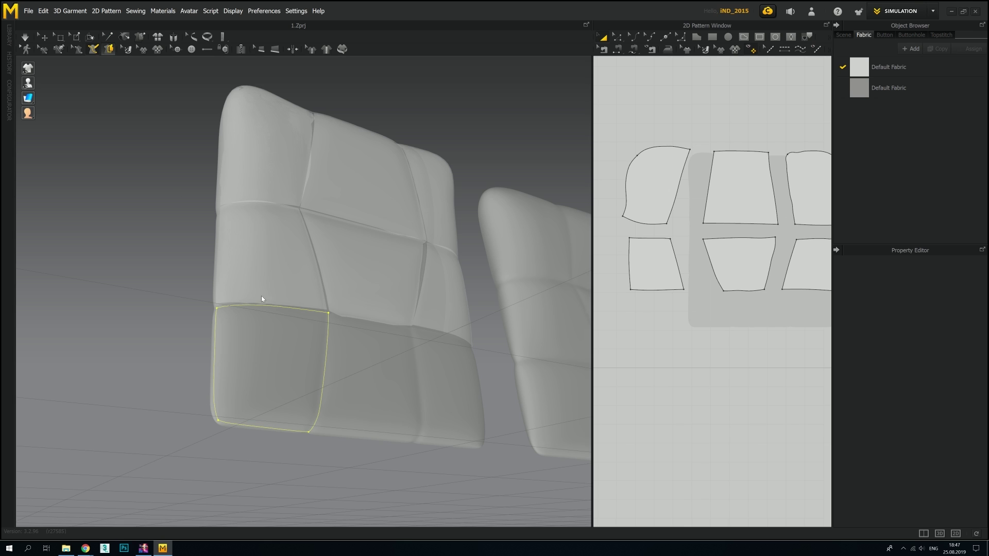
click(262, 298)
right_drag(287, 269, 94, 53)
click(93, 49)
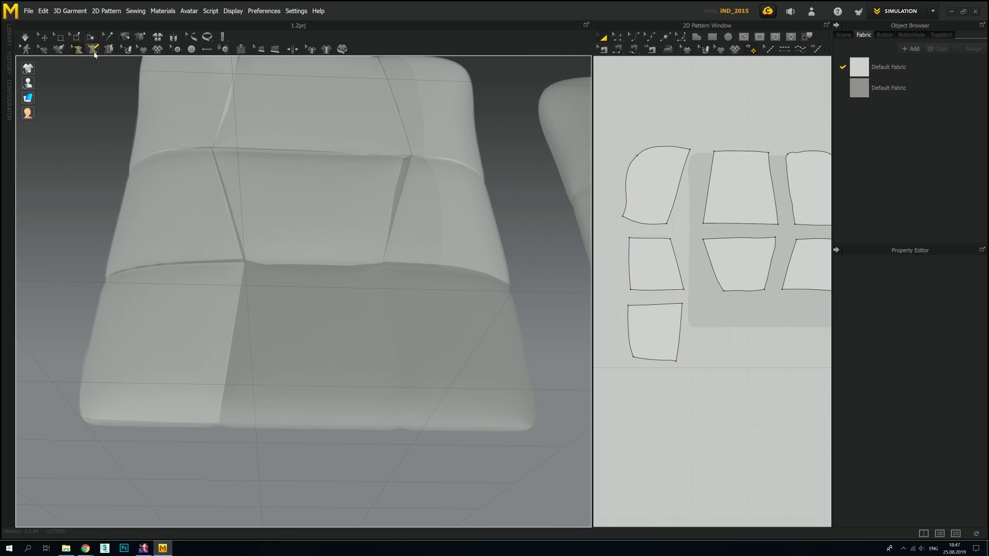
click(289, 307)
mouse_move(342, 248)
right_down()
mouse_move(238, 372)
mouse_move(314, 199)
right_up()
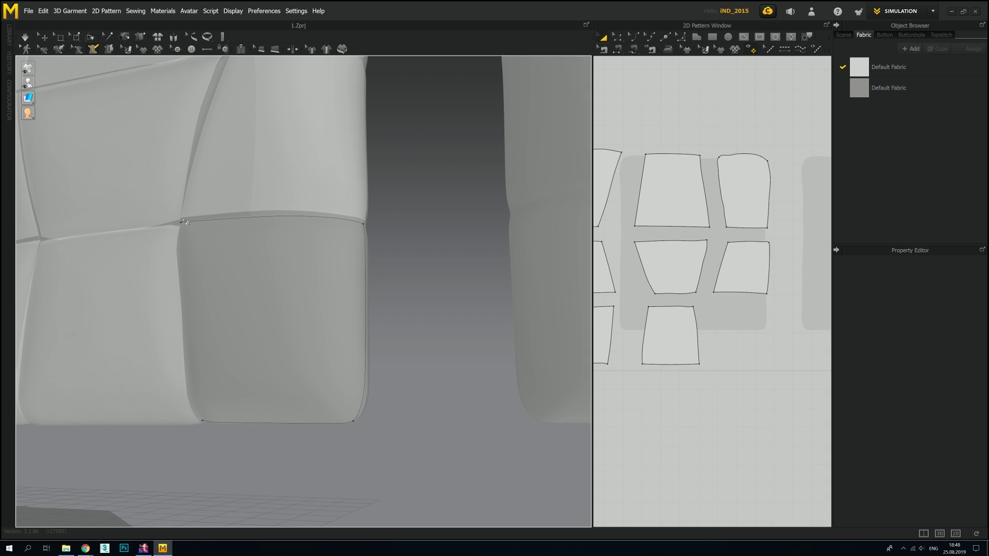
click(273, 319)
scroll(404, 311, down, 3)
mouse_move(404, 311)
right_down()
mouse_move(293, 325)
mouse_move(76, 50)
right_up()
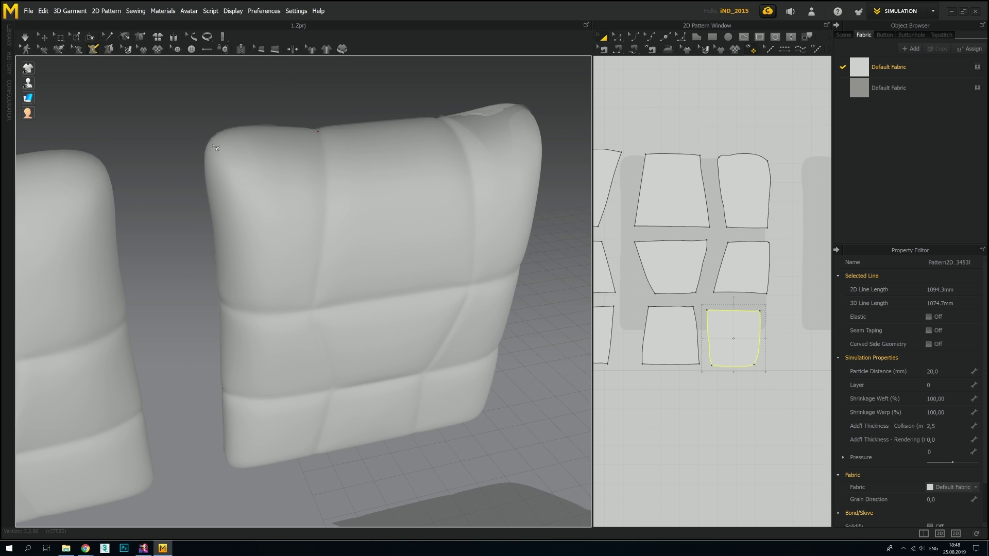
Step: Outline the second cushion's top-row panels, undoing a faulty top-middle panel
click(108, 48)
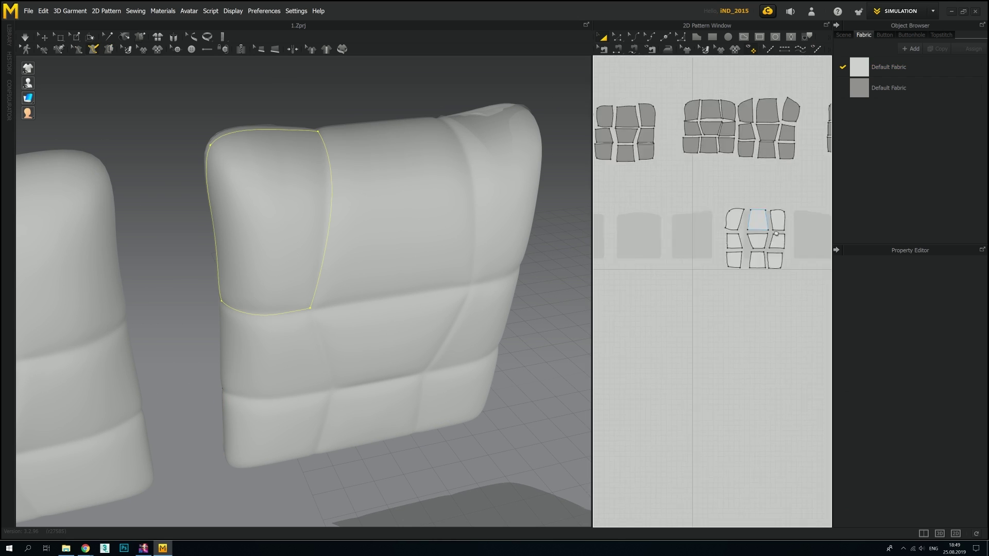
scroll(695, 256, up, 3)
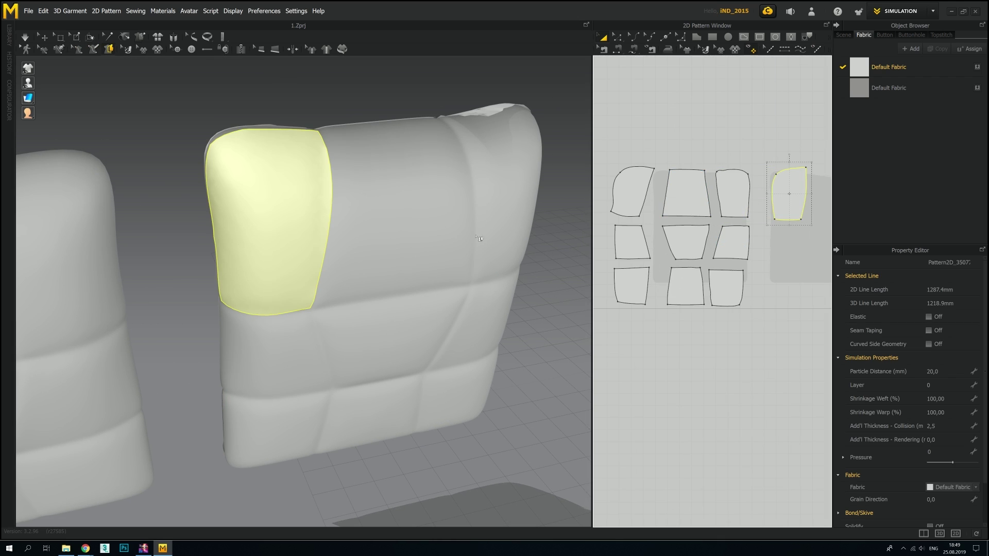
right_drag(391, 247, 290, 239)
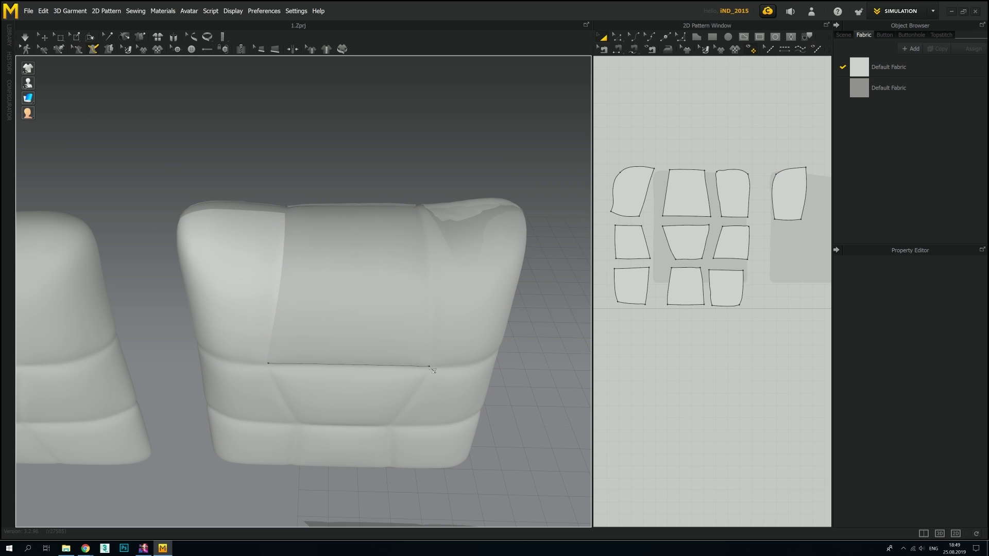
click(280, 321)
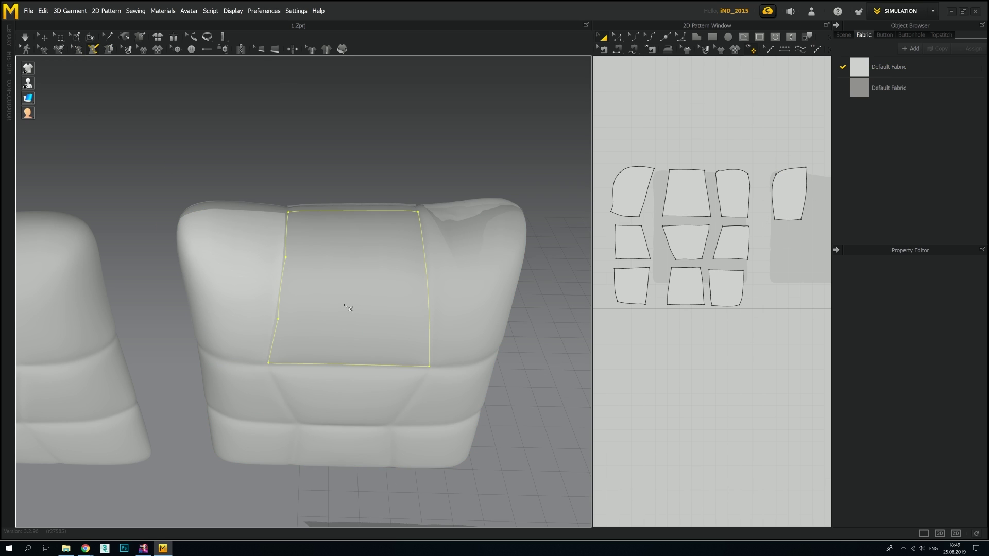
key(ctrl+z)
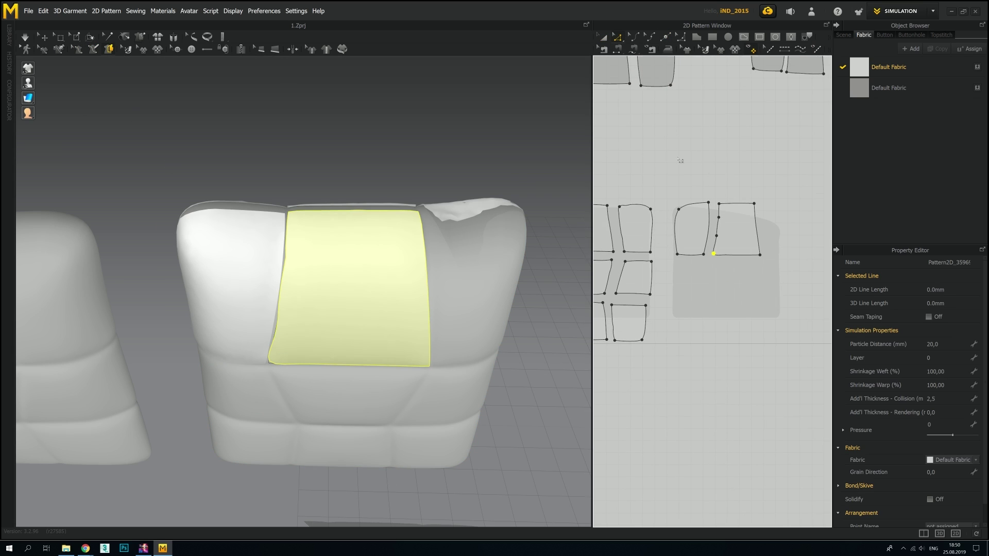
right_drag(326, 405, 321, 328)
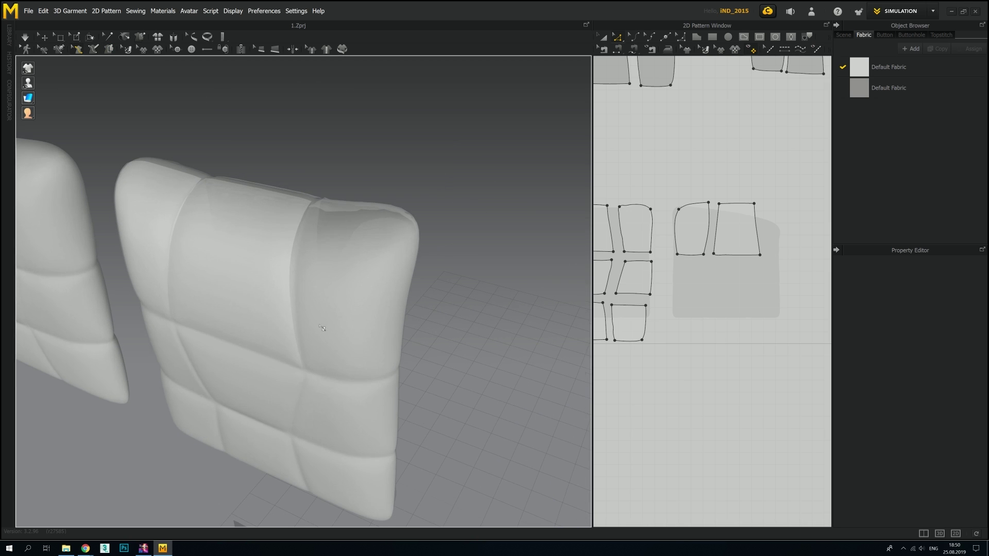
click(306, 369)
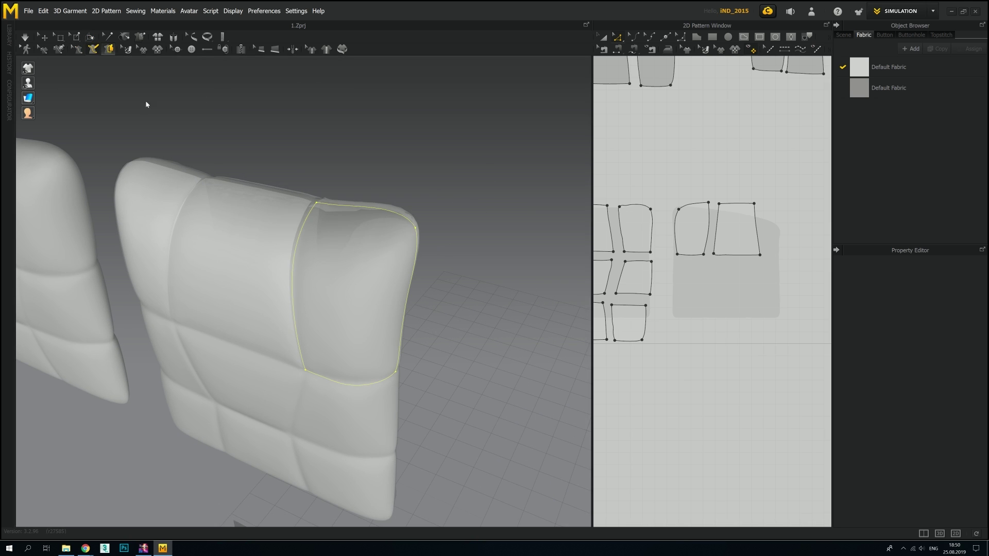
Step: Outline the second cushion's middle-row and bottom-left panels
key(2)
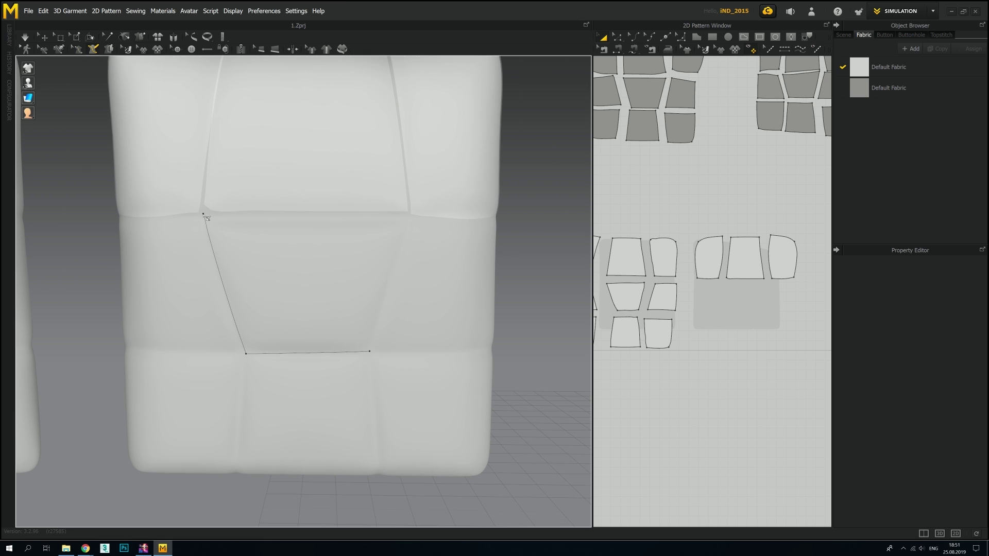
click(371, 352)
right_drag(375, 355, 397, 188)
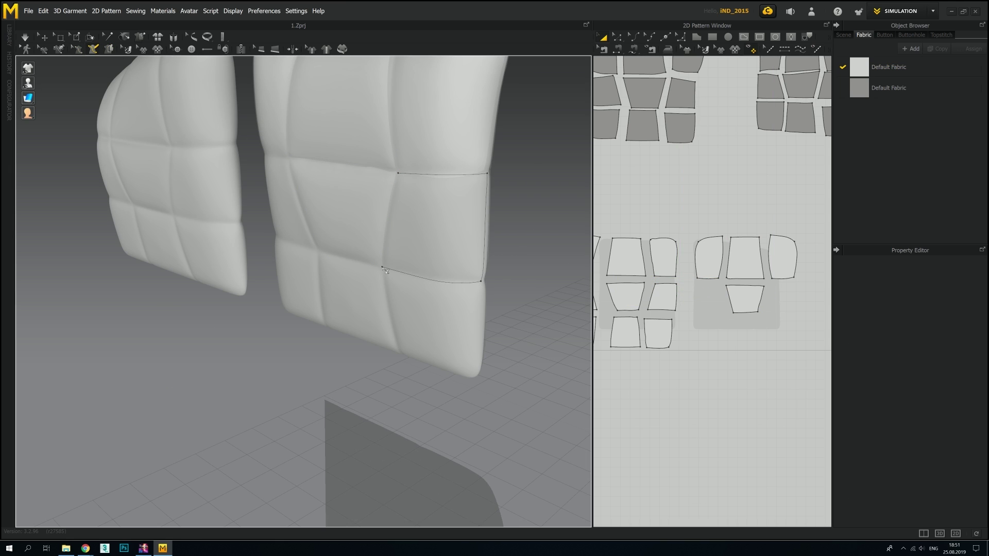
key(2)
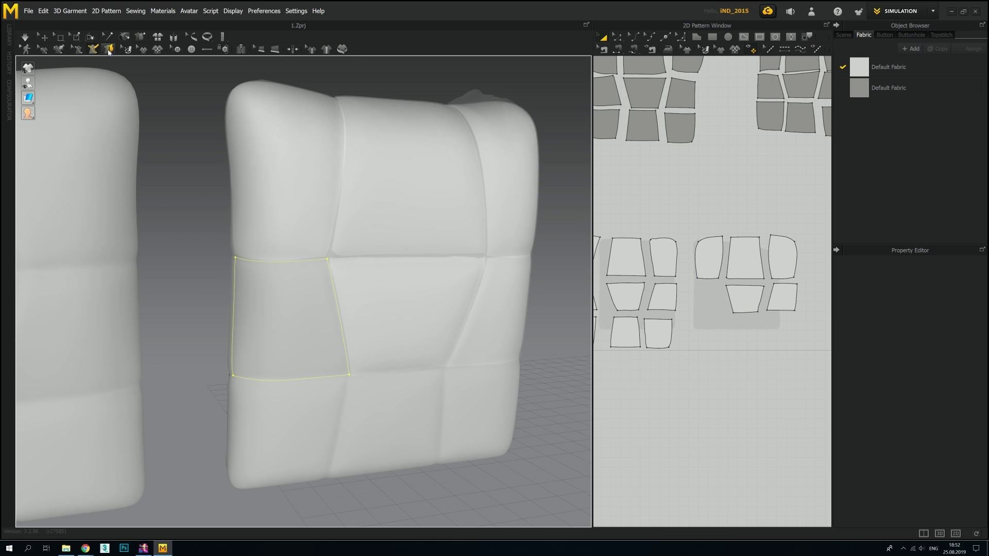
click(301, 262)
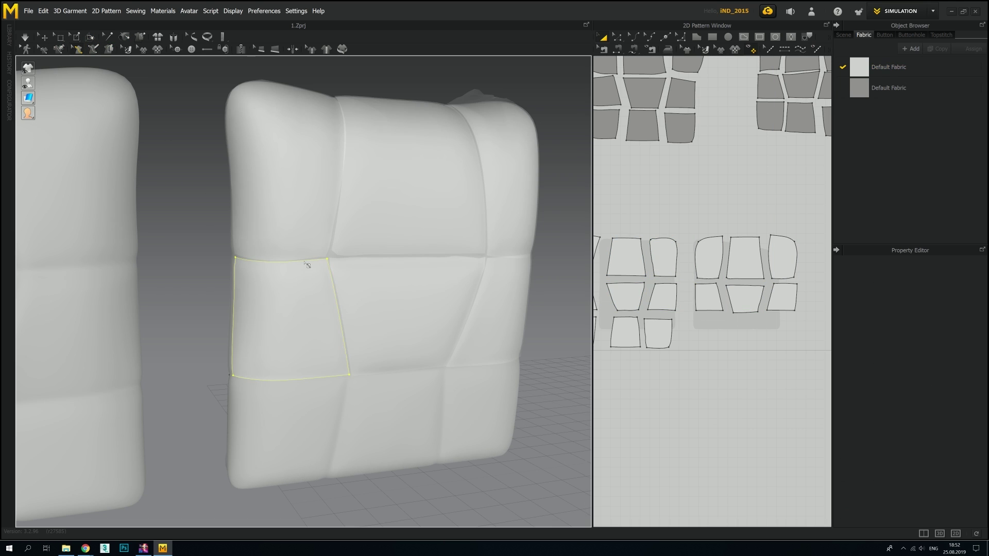
mouse_move(307, 264)
right_down()
mouse_move(342, 221)
mouse_move(286, 166)
right_up()
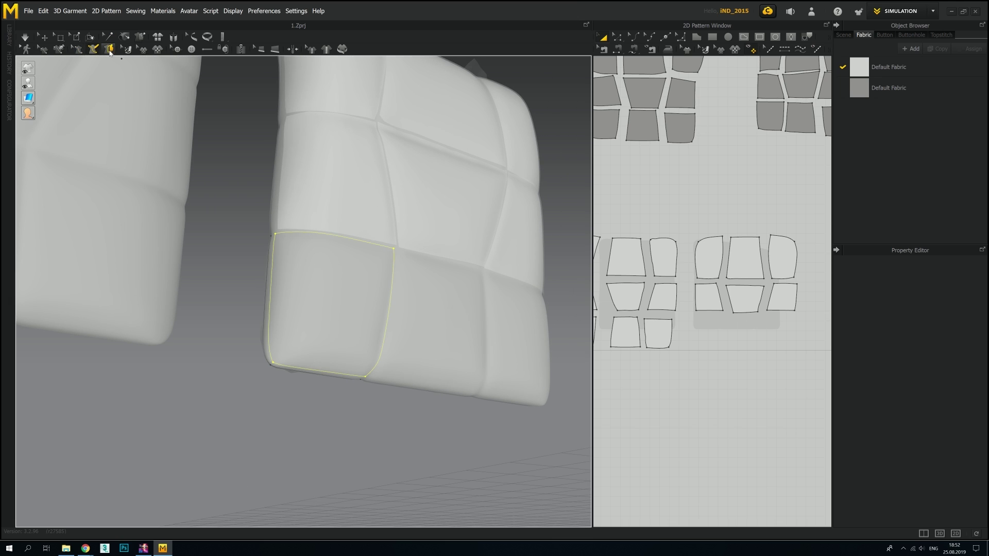
click(378, 262)
right_drag(378, 263, 240, 363)
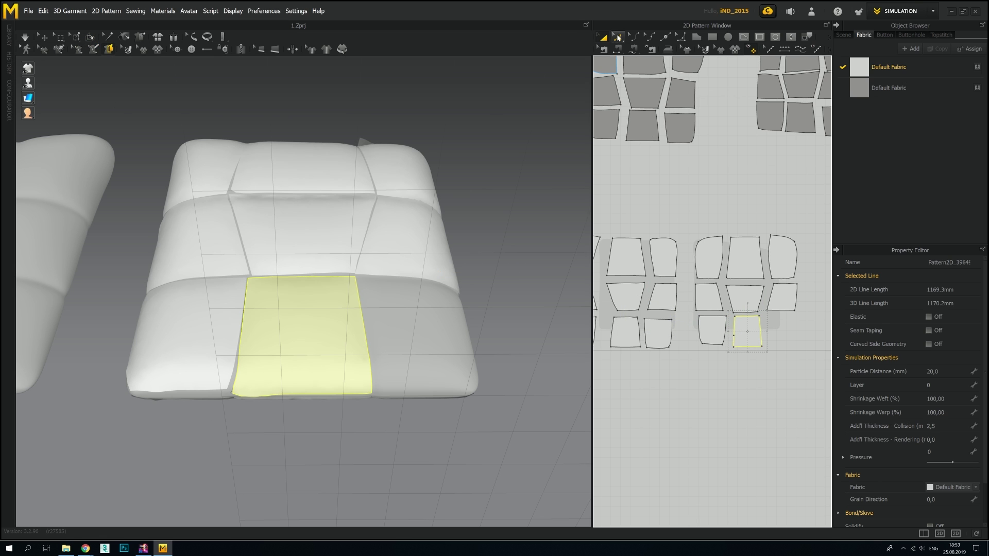
Step: Toggle Edit Pattern and Transform Pattern and pull the view back from the cushions
key(z)
mouse_move(232, 309)
right_down()
mouse_move(340, 349)
mouse_move(130, 69)
right_up()
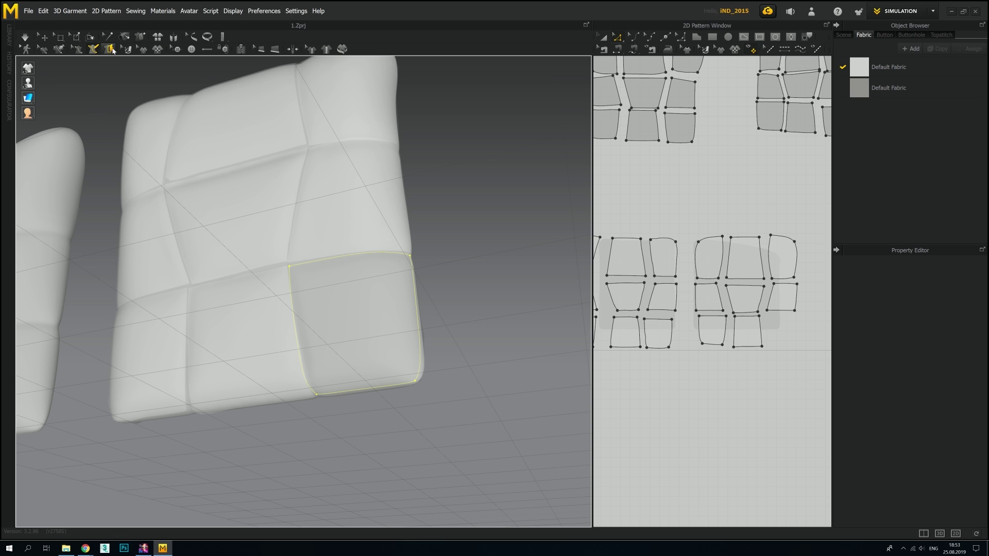
key(a)
right_drag(391, 309, 287, 270)
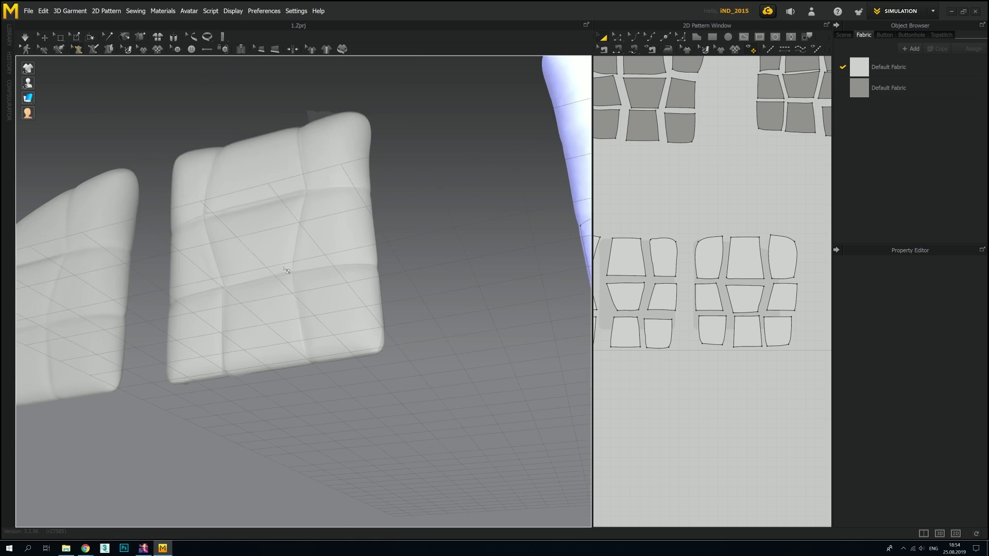
drag(591, 278, 443, 278)
click(507, 263)
Step: Sew the lower-right panel edges plus long seams along the top and bottom rows
key(c)
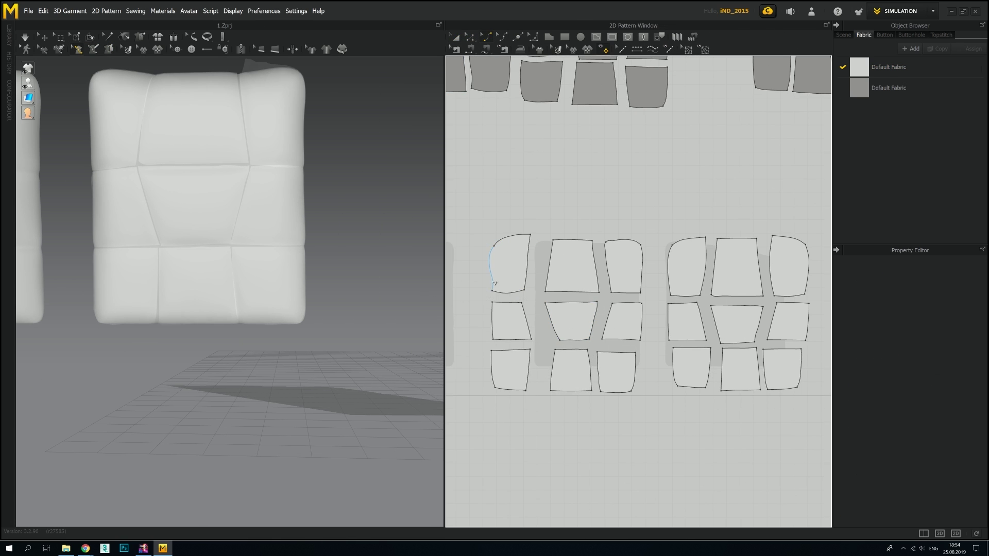
key(n)
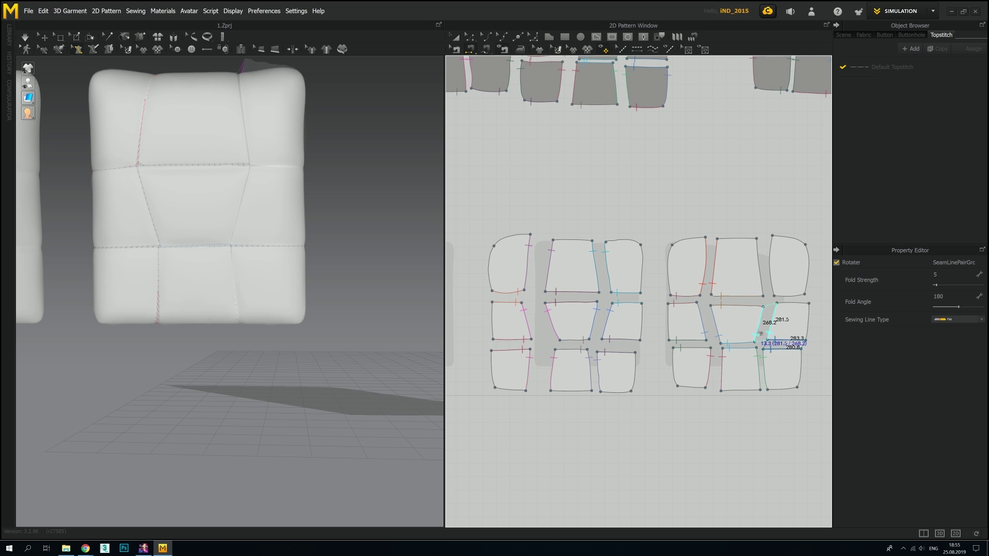
click(760, 333)
click(591, 241)
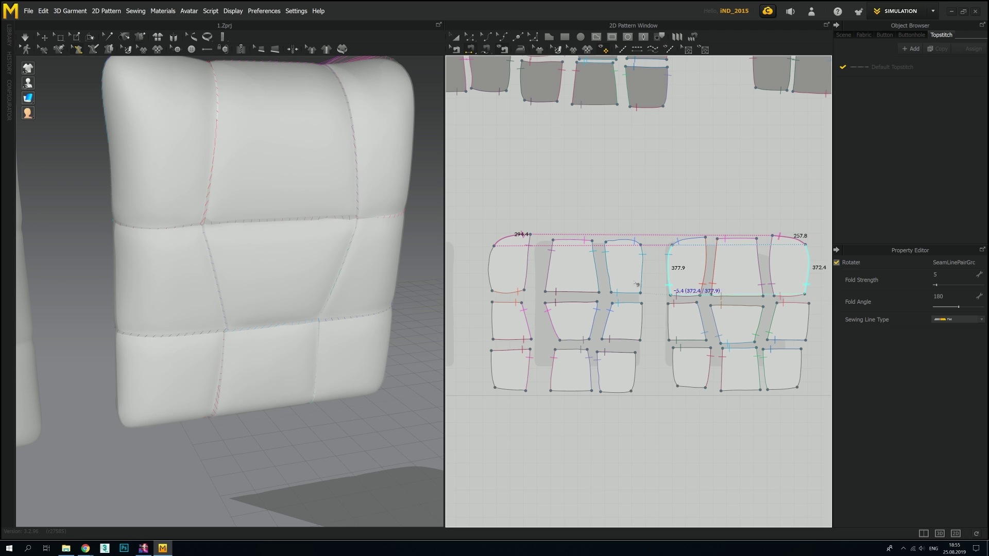
click(635, 371)
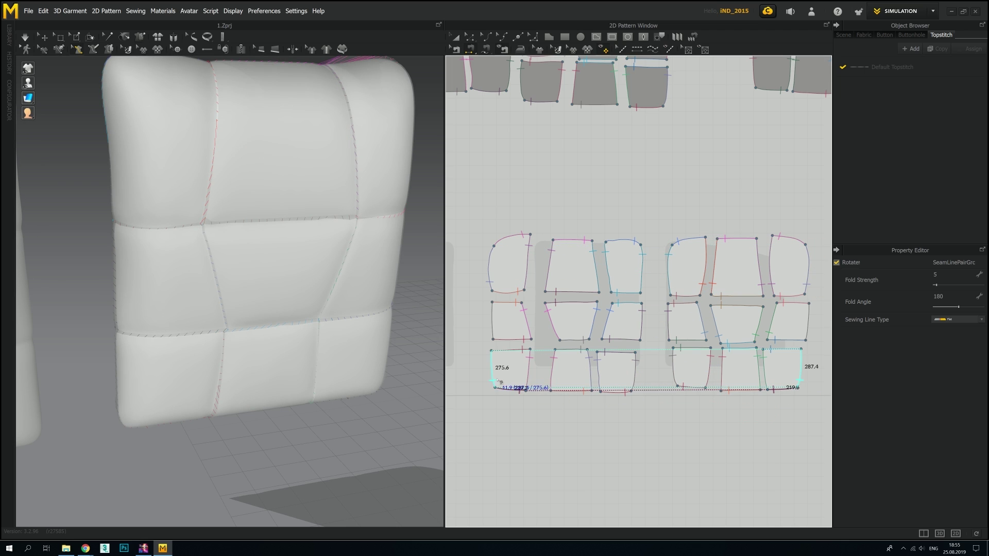
click(499, 382)
Step: Apply the grey fabric to the cushion pieces and start the simulation
click(909, 96)
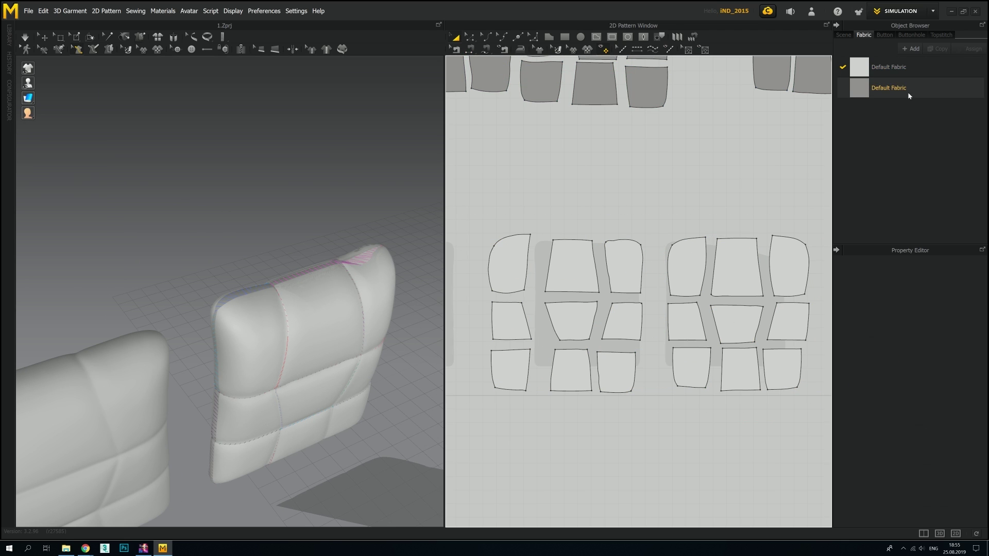
drag(909, 96, 282, 223)
key(space)
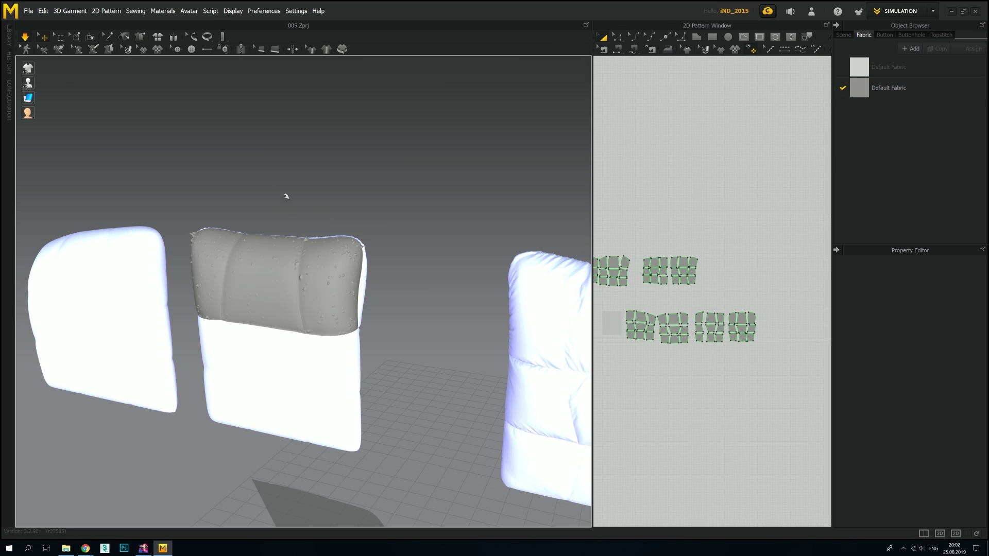
Step: Simulate the grey top panels until they puff up, then adjust the three panels' weft shrinkage
key(space)
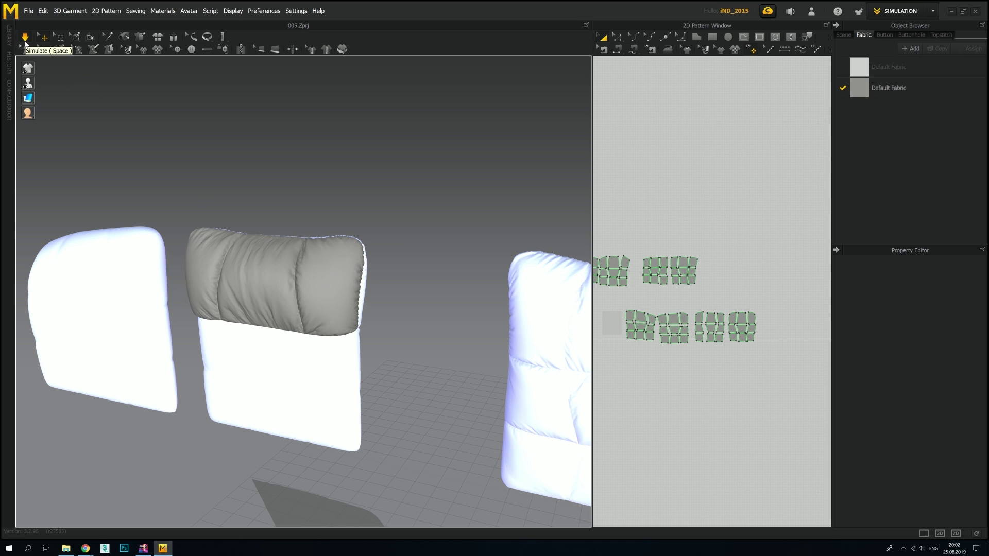
key(space)
click(206, 273)
shift+click(264, 278)
click(942, 422)
click(482, 310)
Step: Zoom in and select the grey top panels and the middle band
scroll(482, 310, up, 2)
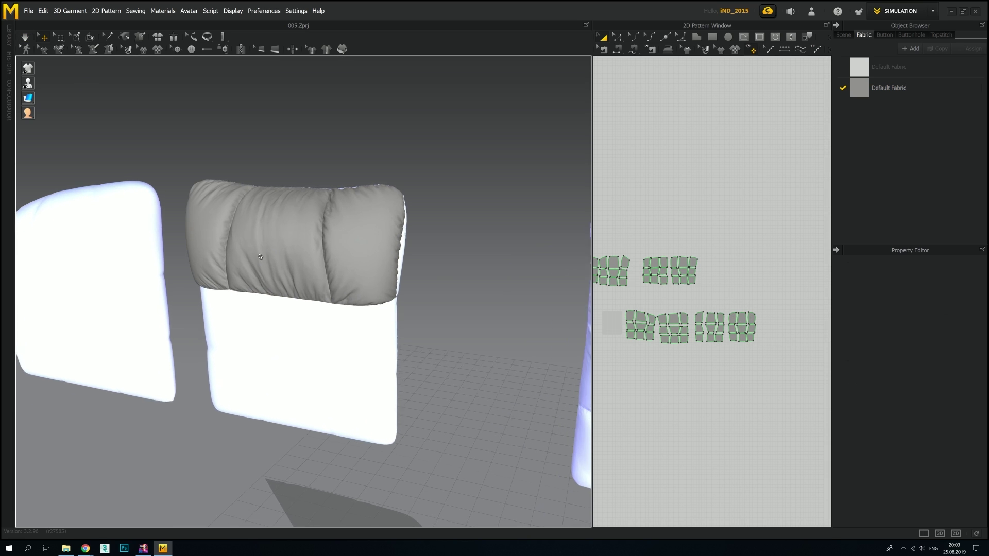
scroll(260, 230, up, 1)
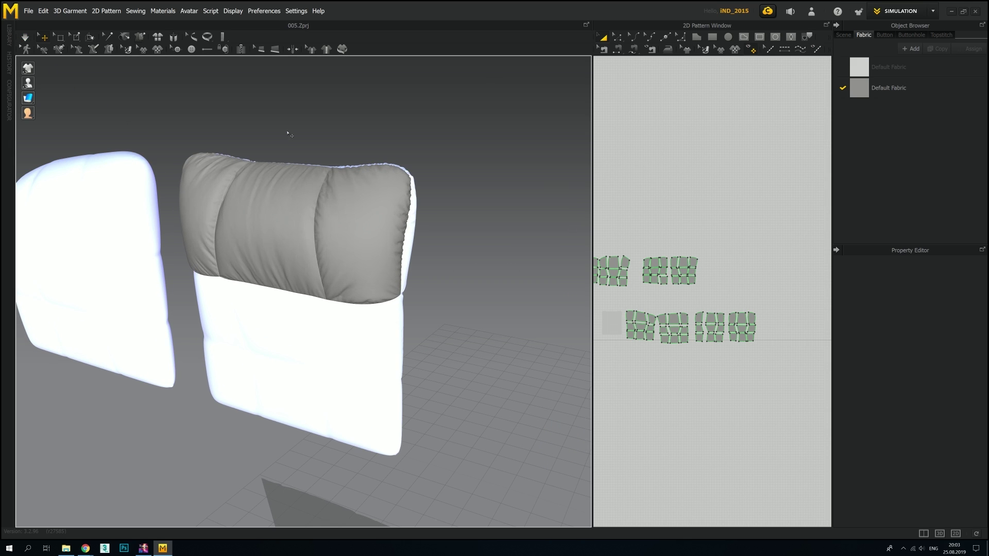
click(247, 231)
click(220, 309)
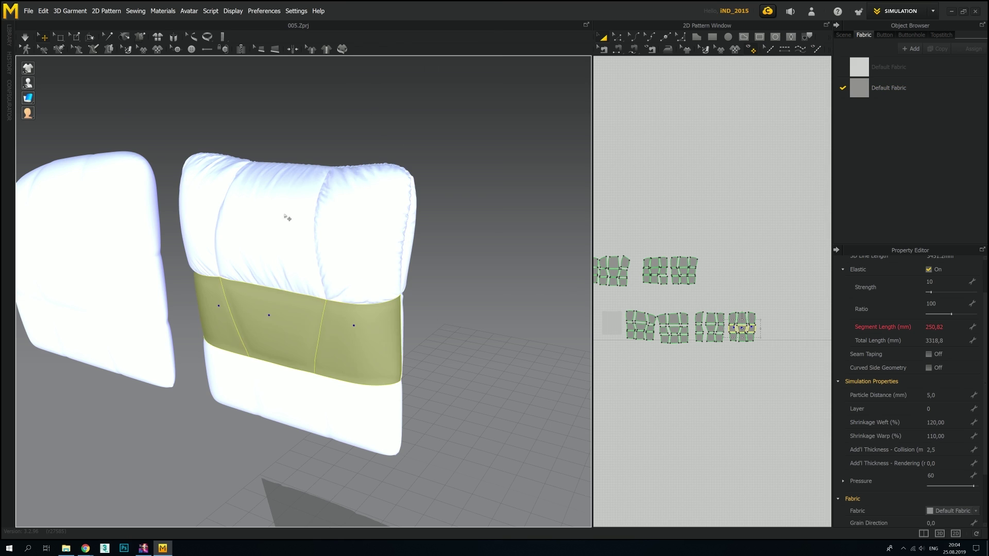
Step: Simulate the middle band into padded tufts and freeze it
scroll(257, 173, up, 2)
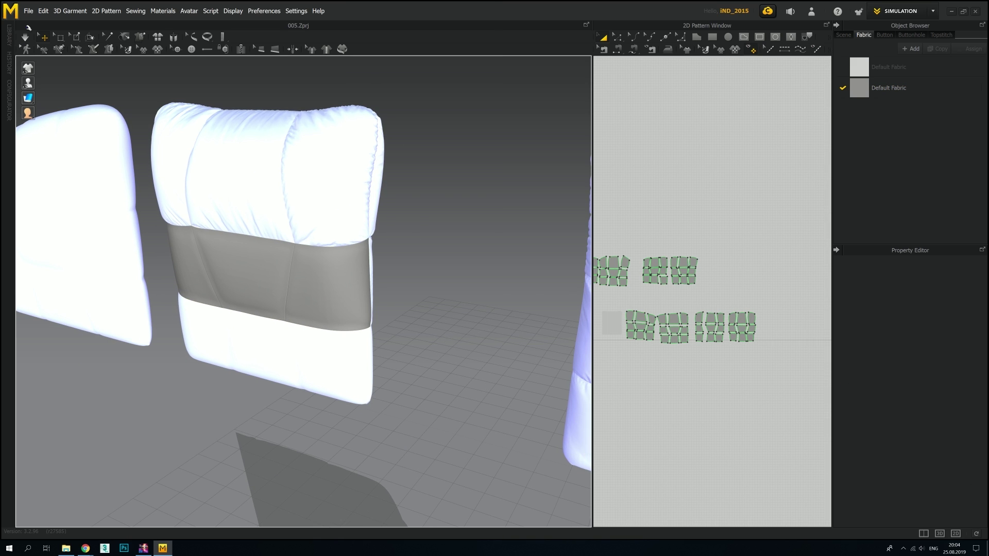
click(25, 37)
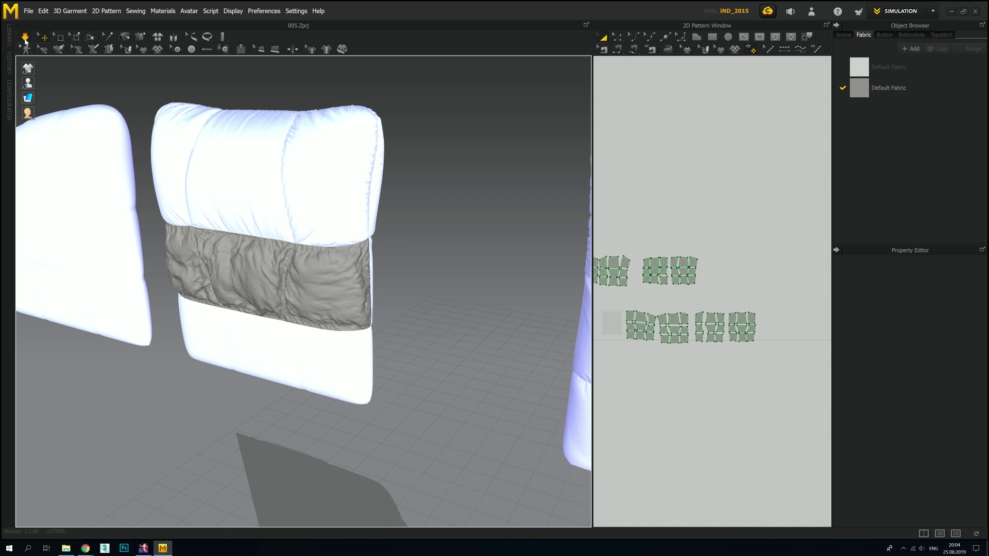
key(space)
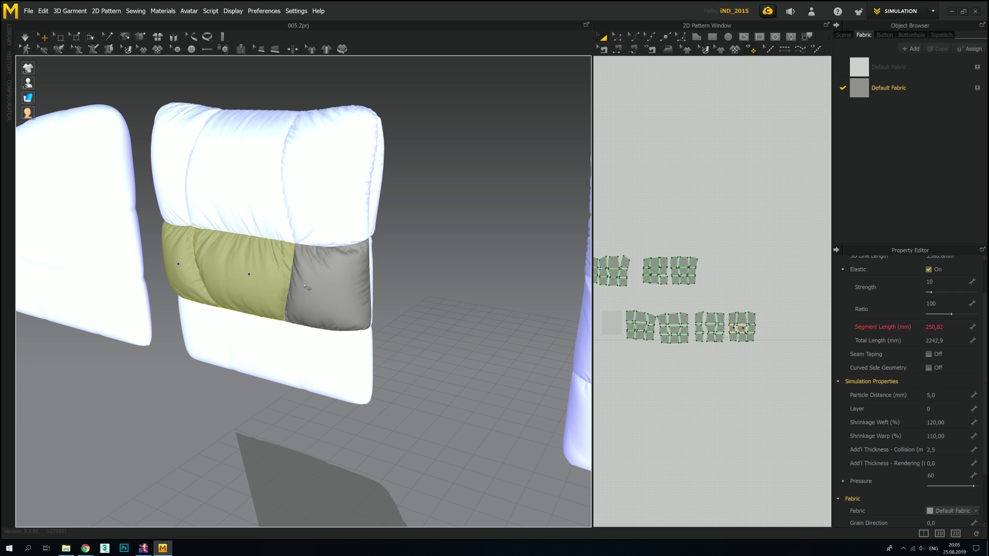
key(space)
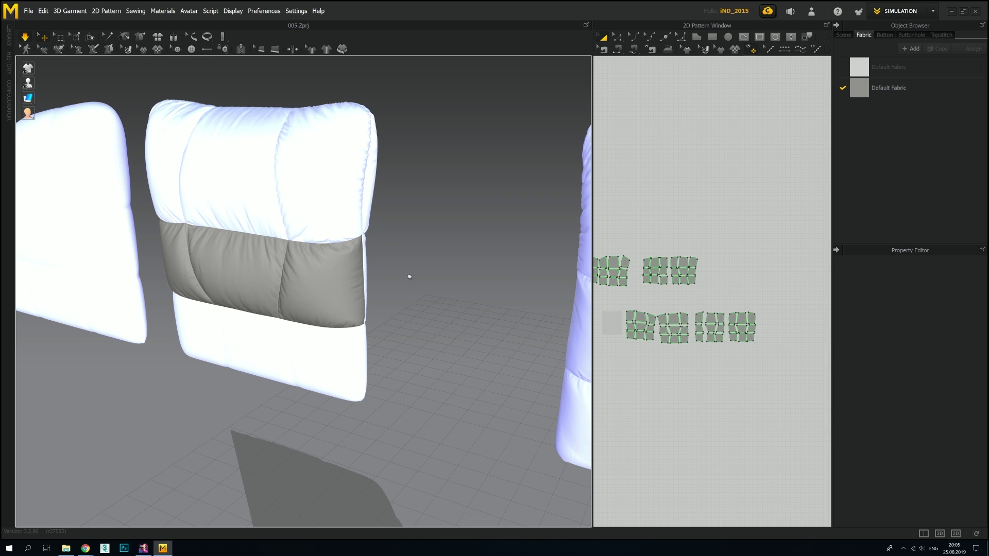
key(space)
right_click(308, 268)
click(338, 39)
Step: Unfreeze the bottom band and simulate it into three soft, puffy pillows
right_click(173, 289)
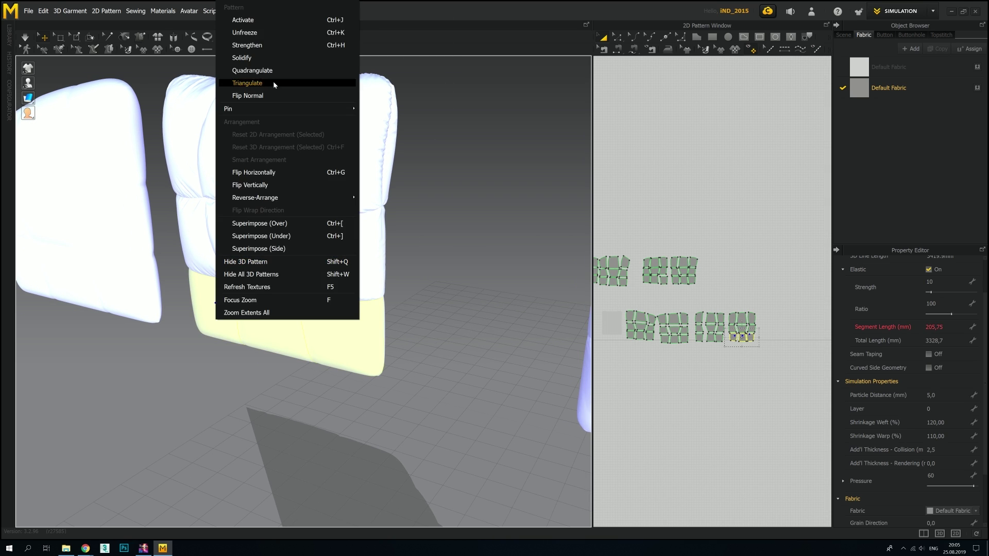
click(286, 85)
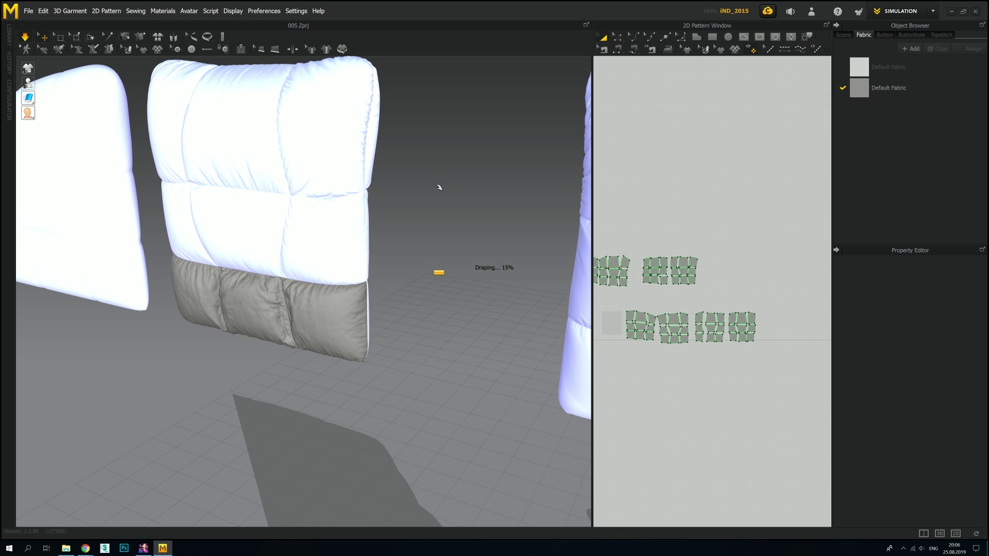
click(307, 316)
click(465, 380)
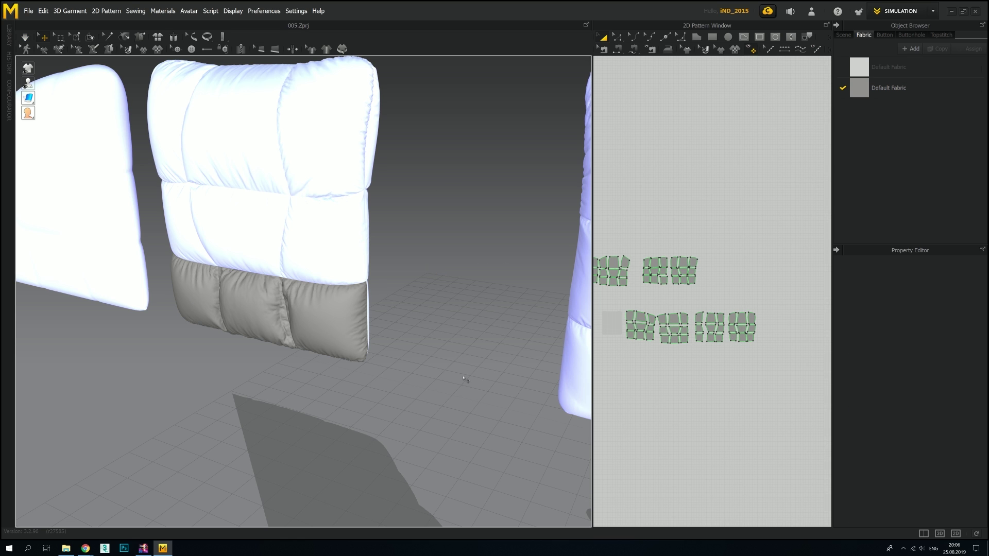
key(space)
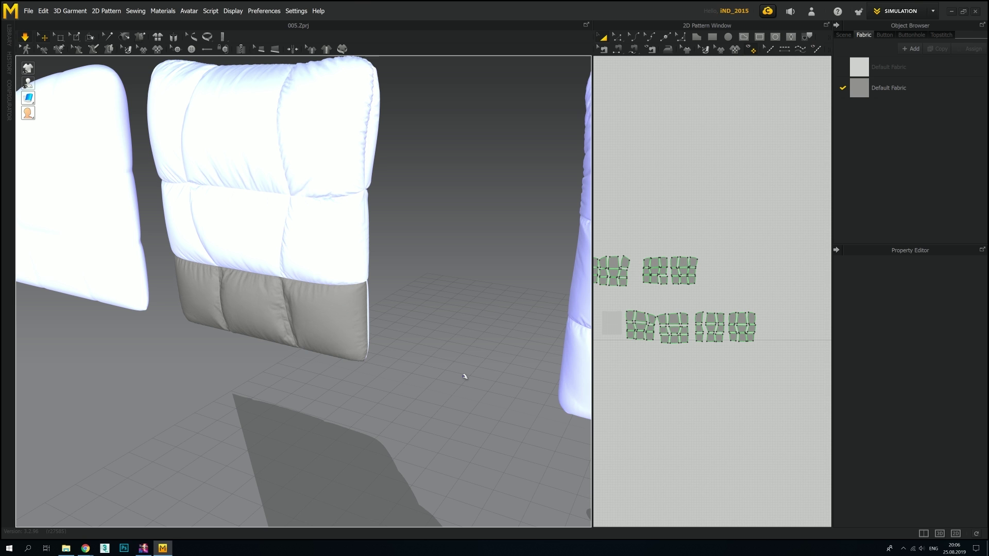
click(331, 321)
Step: On the second cushion, unfreeze the grey top band and simulate it
click(419, 236)
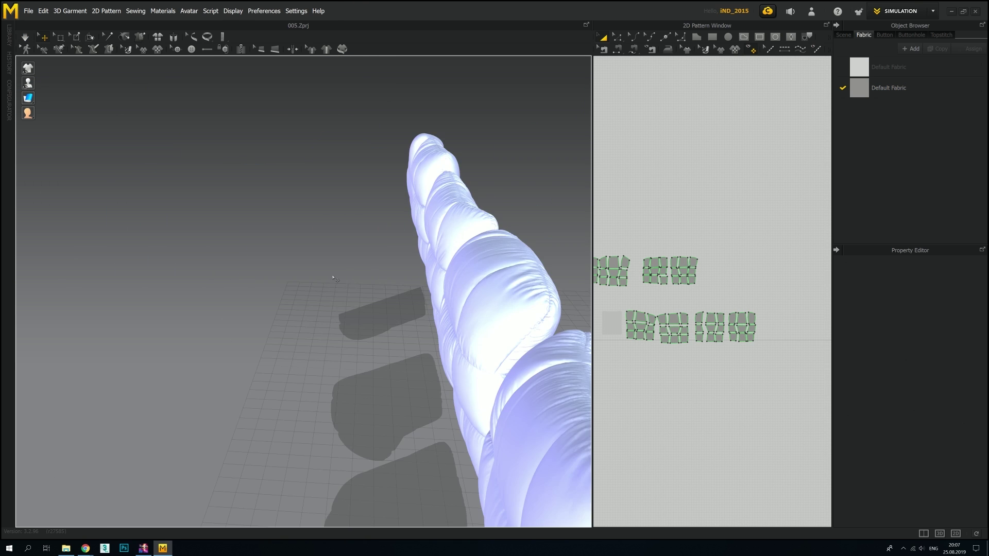
right_drag(419, 236, 372, 321)
scroll(372, 321, up, 3)
click(335, 230)
right_click(260, 227)
click(278, 245)
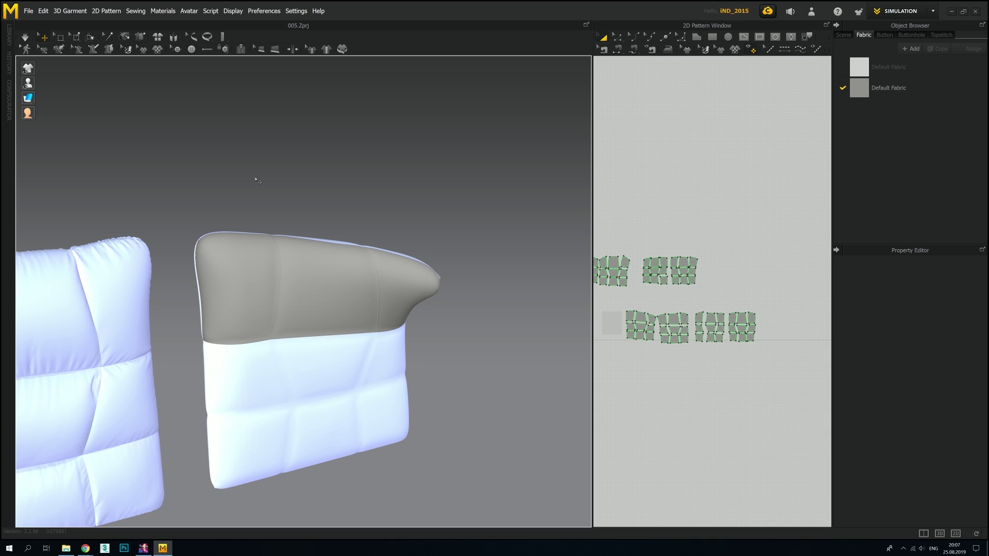
key(space)
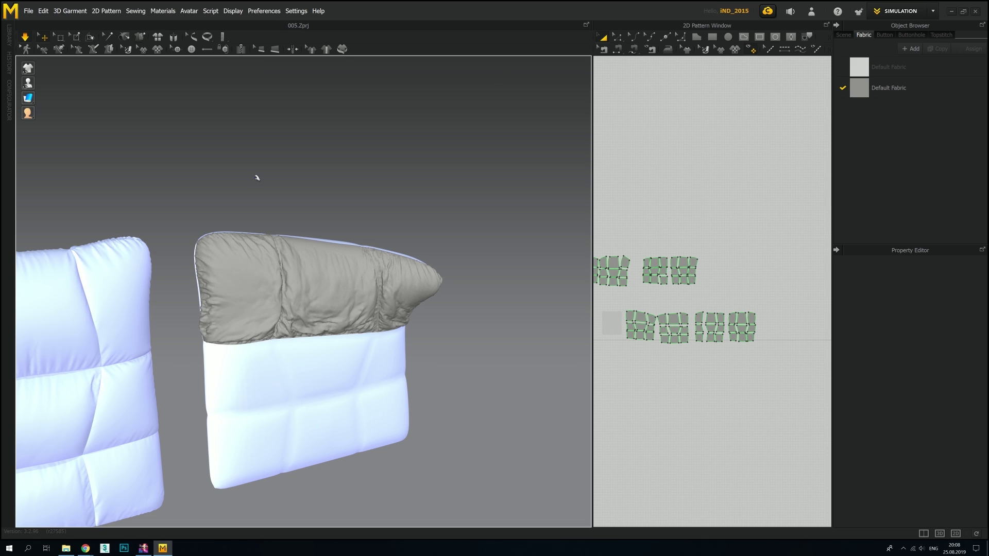
click(25, 41)
Step: Resume the simulation, then unfreeze and simulate the middle band
click(267, 271)
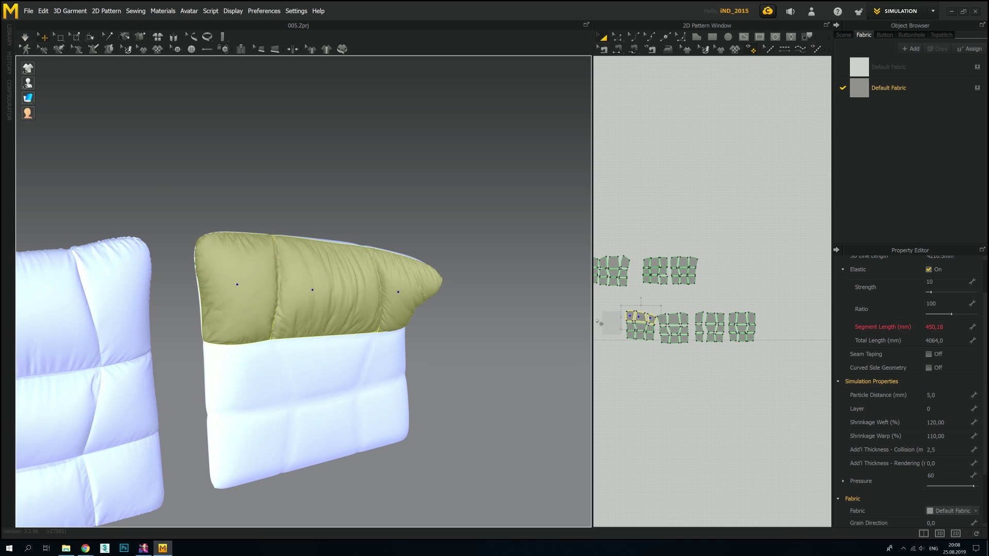
text(10)
click(392, 145)
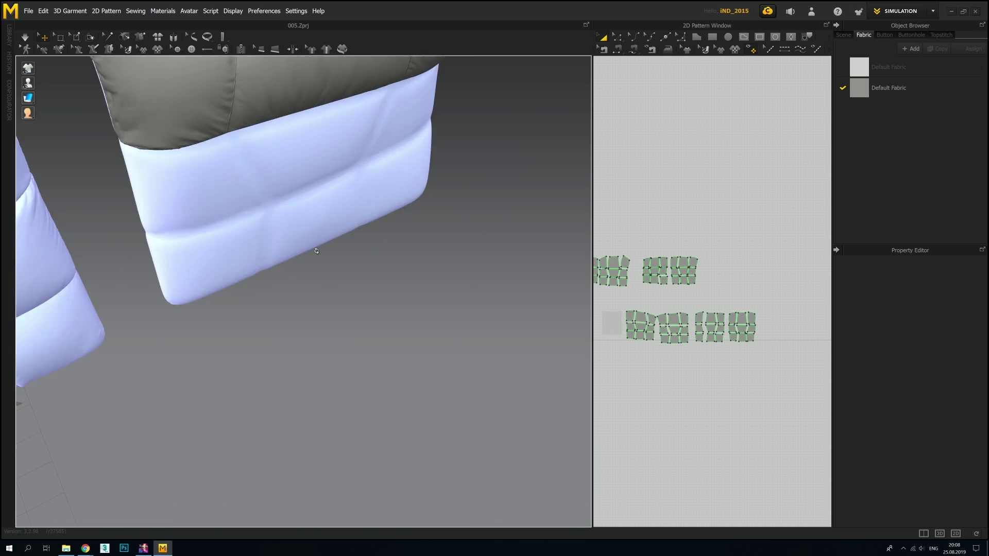
click(472, 283)
click(302, 185)
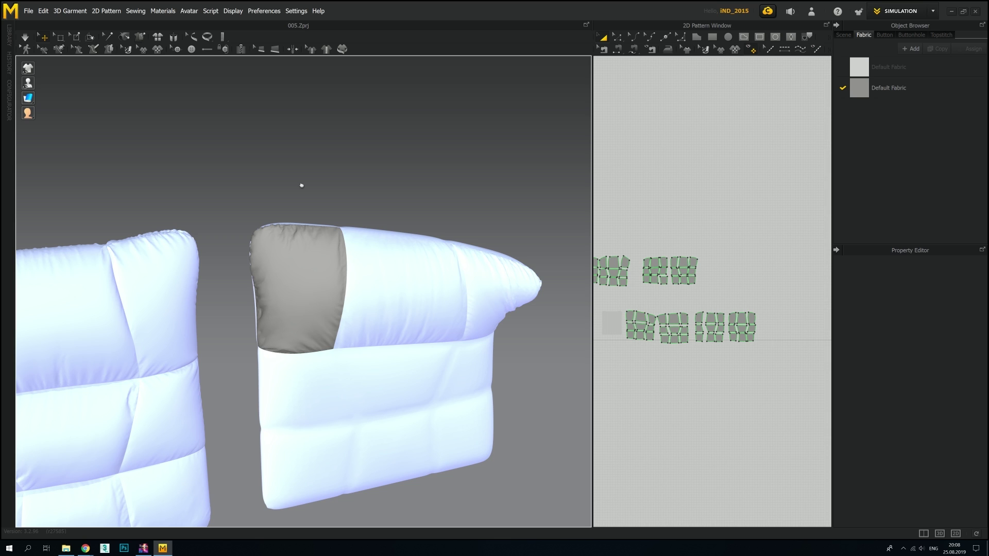
key(space)
click(288, 286)
right_click(474, 373)
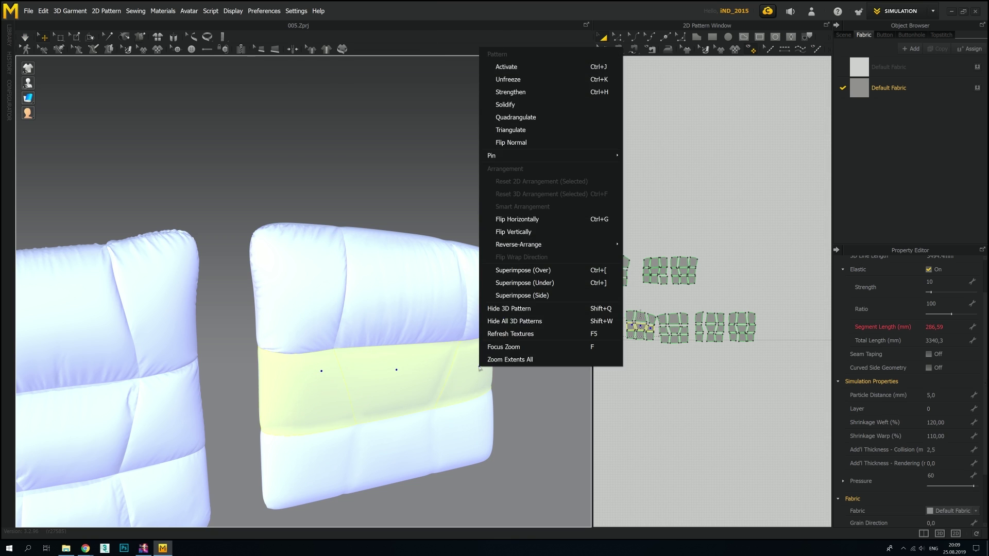
click(509, 103)
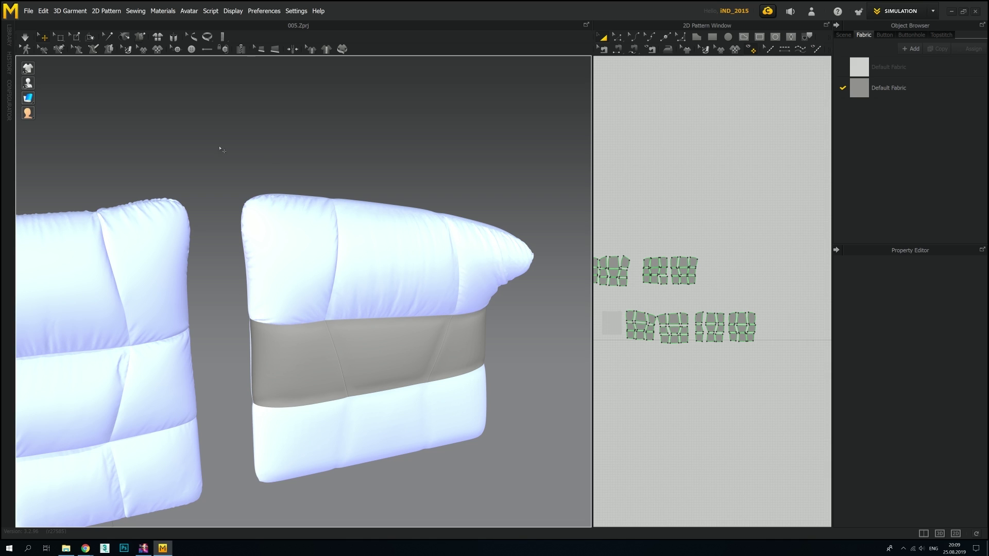
key(space)
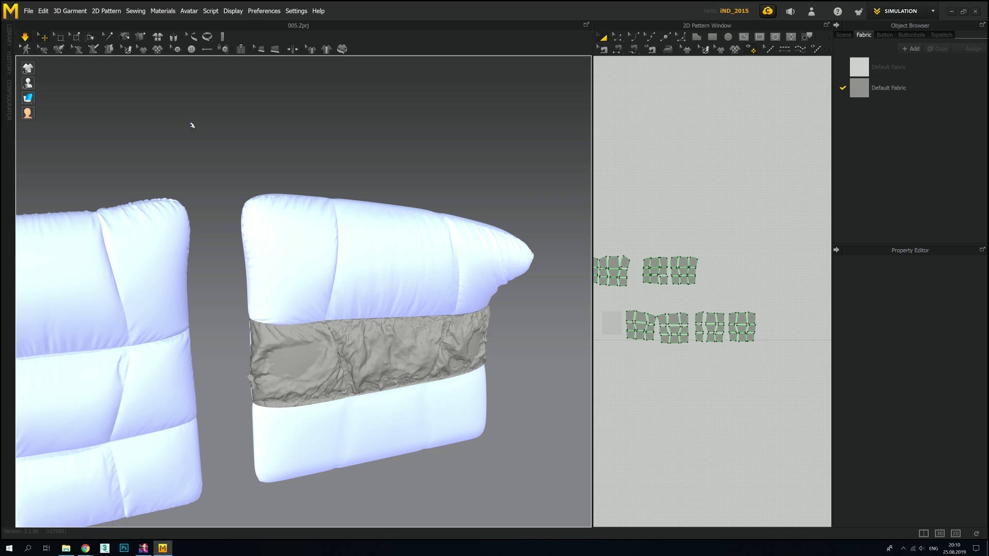
click(288, 354)
key(space)
click(342, 126)
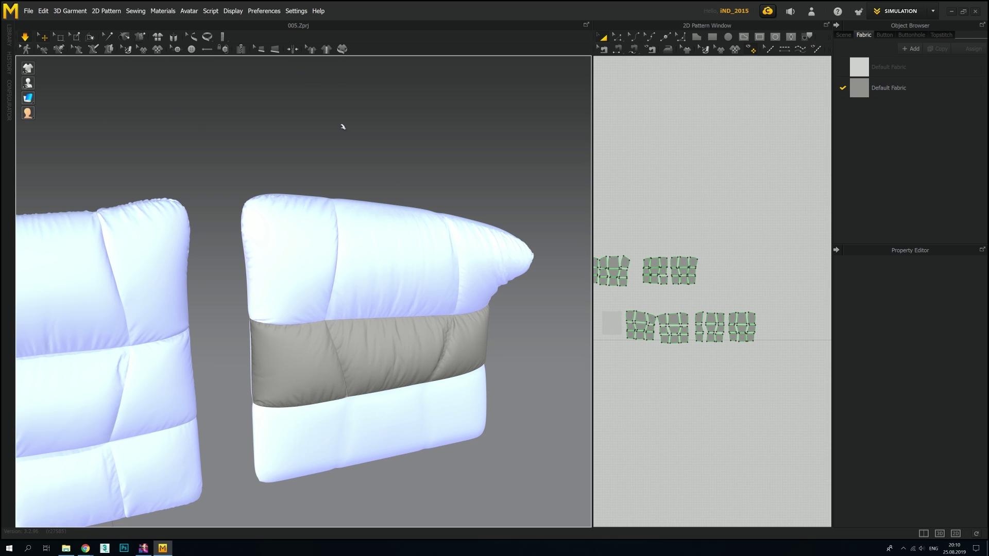
Step: Simulate the bottom band and select it to inspect its properties
click(330, 360)
click(321, 435)
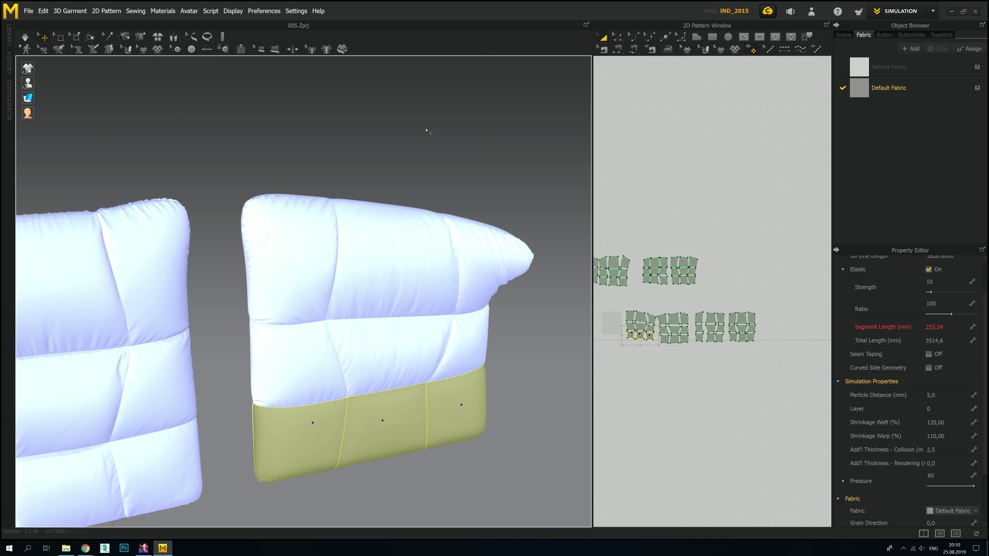
click(406, 138)
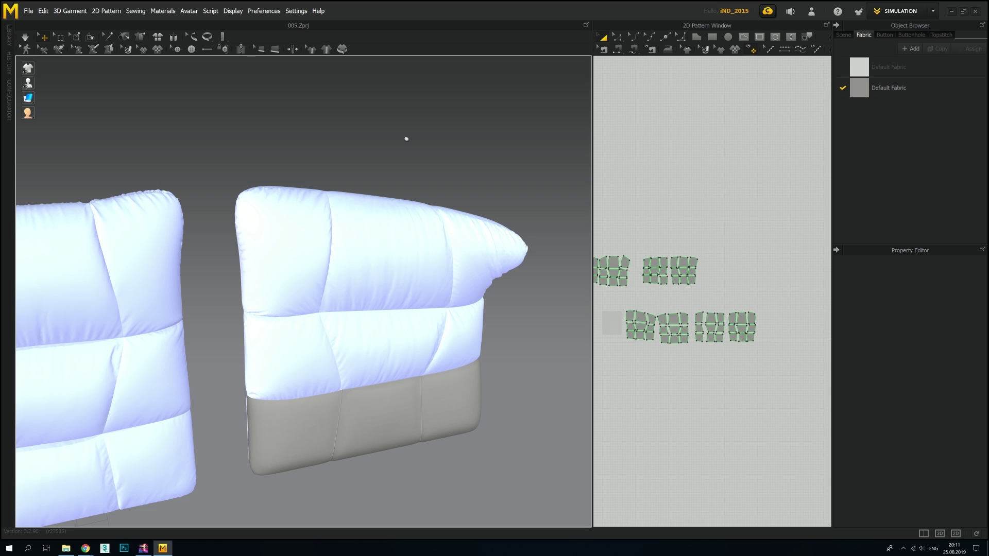
key(space)
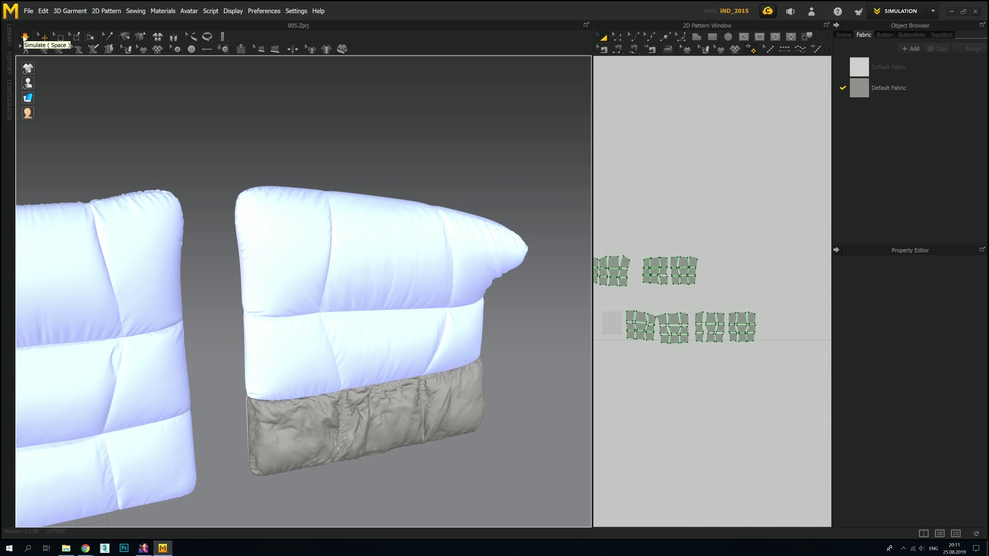
click(309, 412)
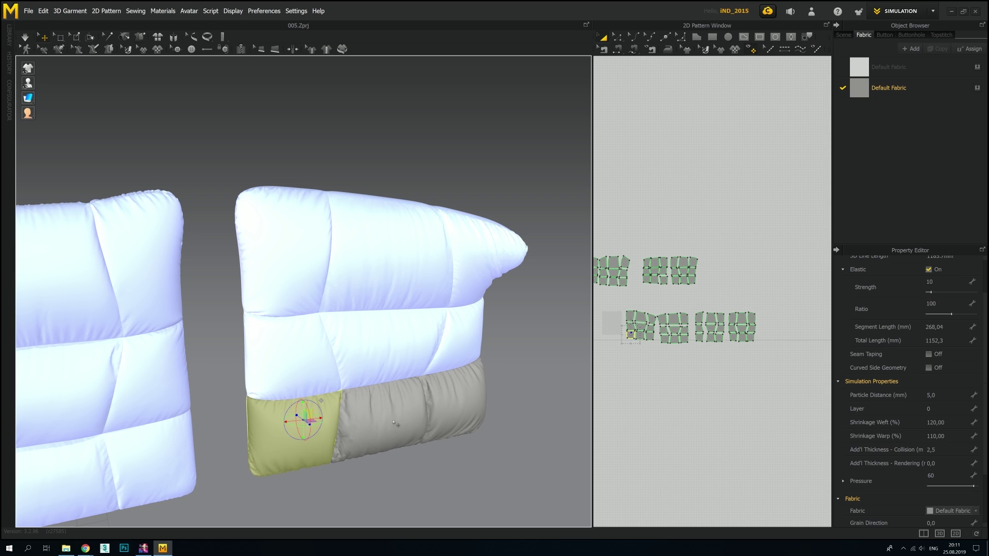
click(430, 155)
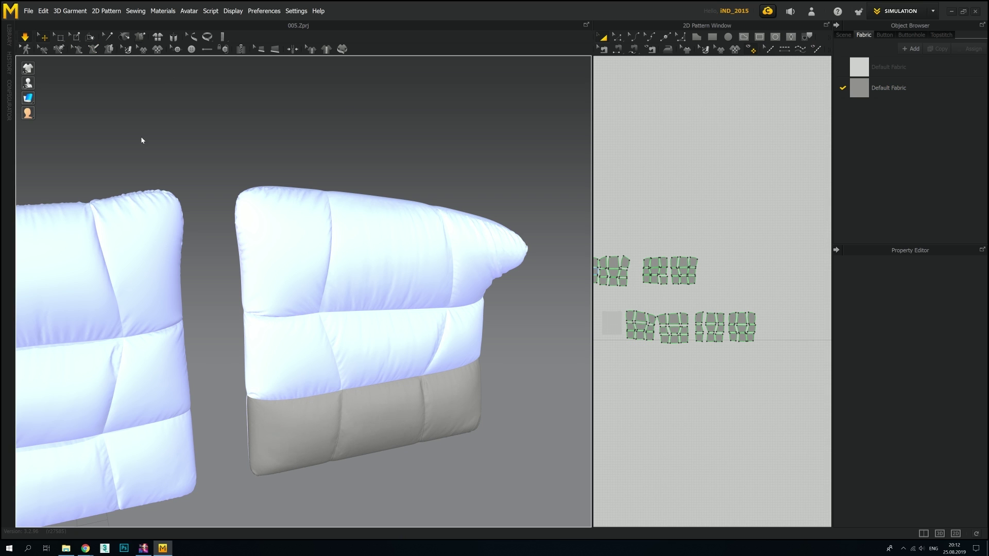
click(311, 424)
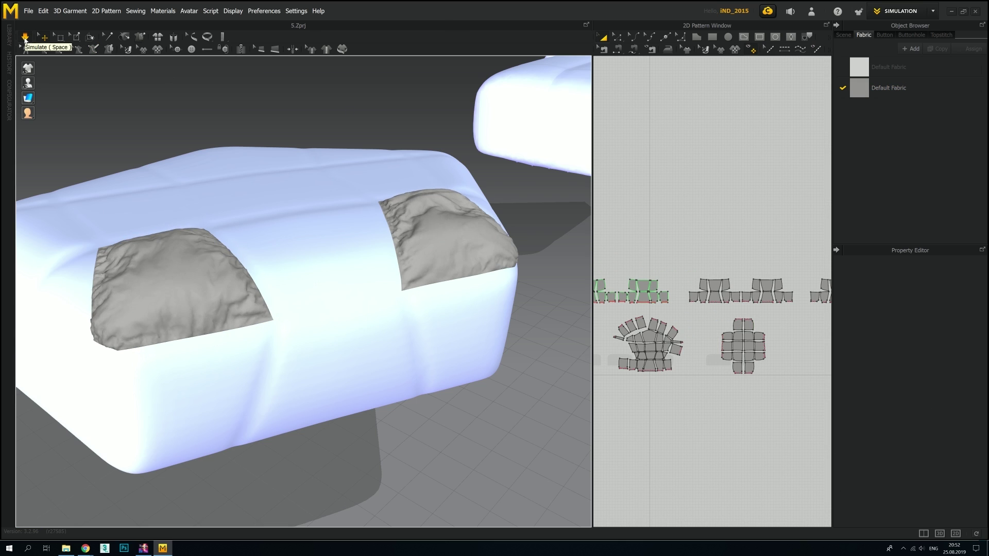
Step: Select both seat-top patches and set their Shrinkage Weft to 102%
click(199, 287)
shift+click(428, 252)
key(Tab)
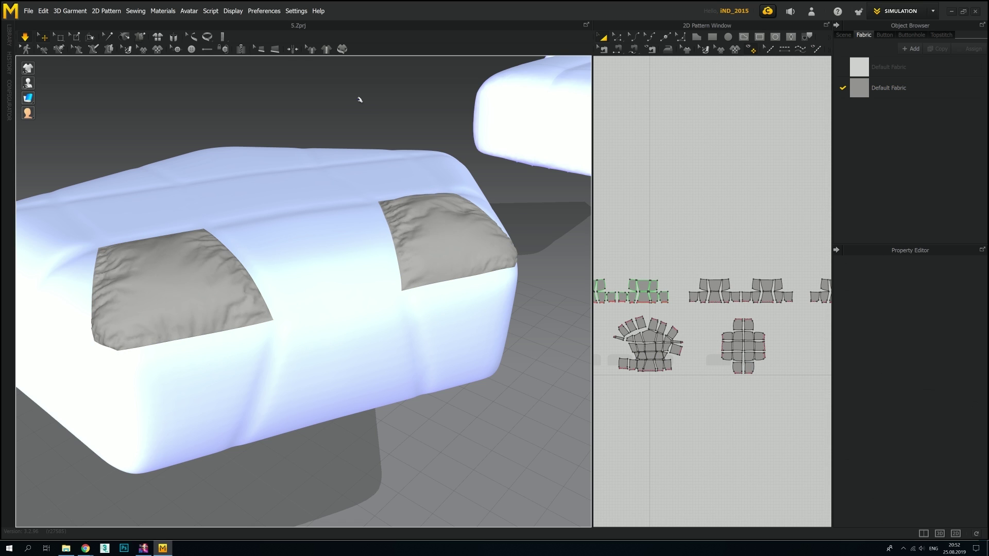
right_drag(342, 110, 370, 110)
click(393, 122)
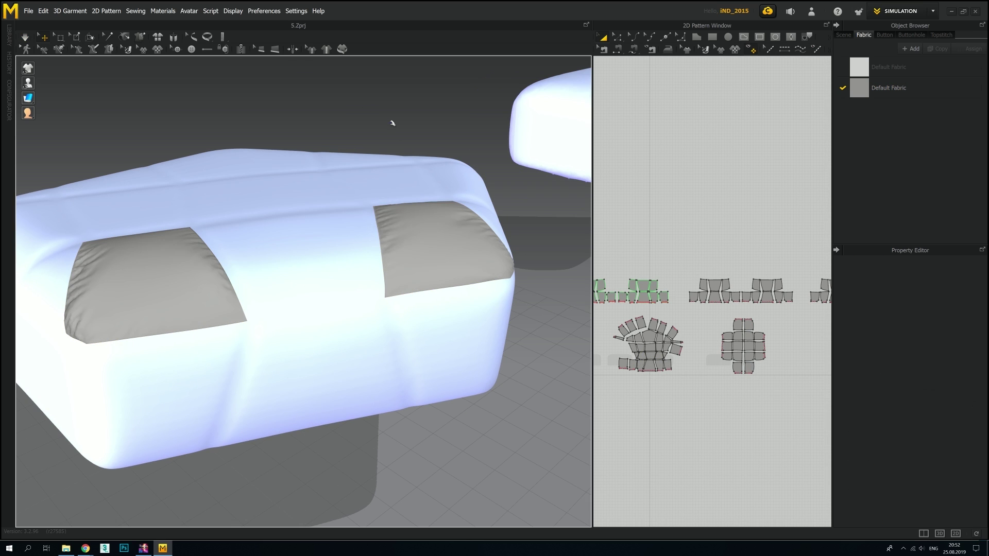
key(ctrl+z)
click(312, 108)
Step: Reselect the patches and adjust their Shrinkage Warp value
click(170, 263)
shift+click(407, 248)
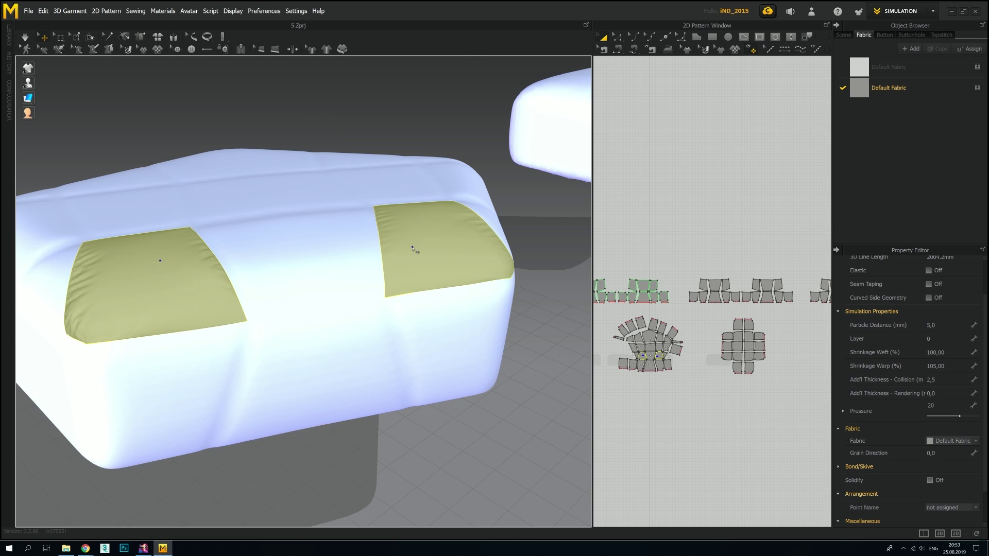
key(ctrl+z)
click(404, 129)
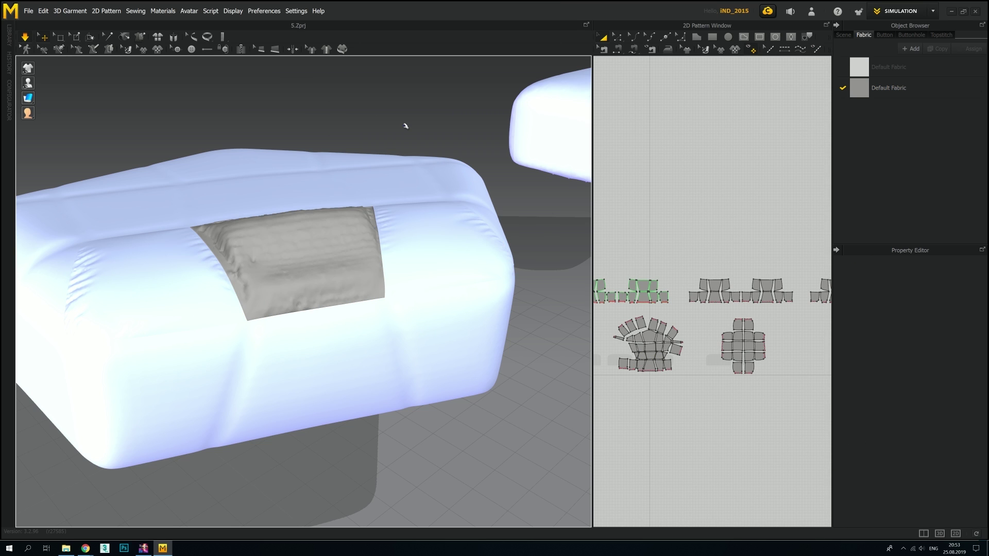
click(301, 221)
click(402, 123)
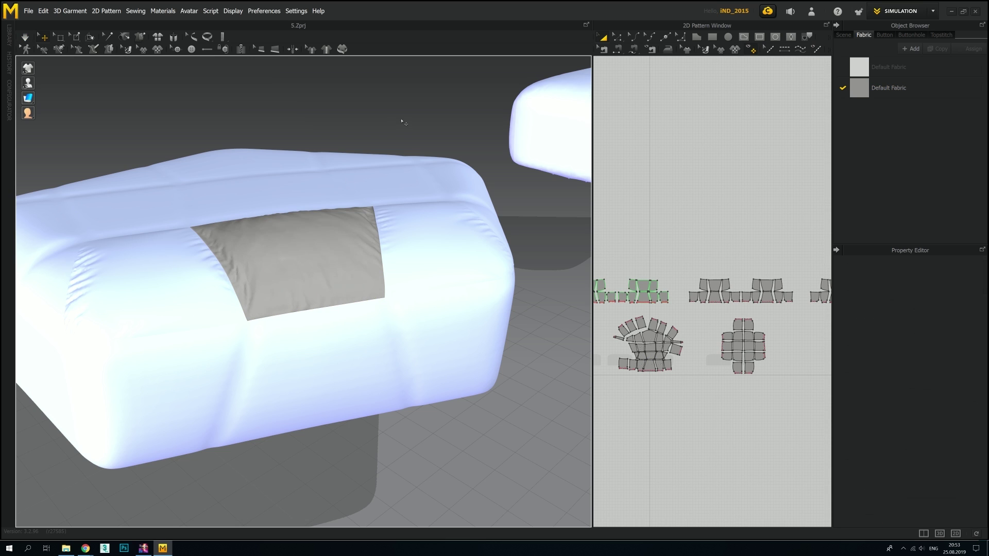
click(277, 242)
key(Tab)
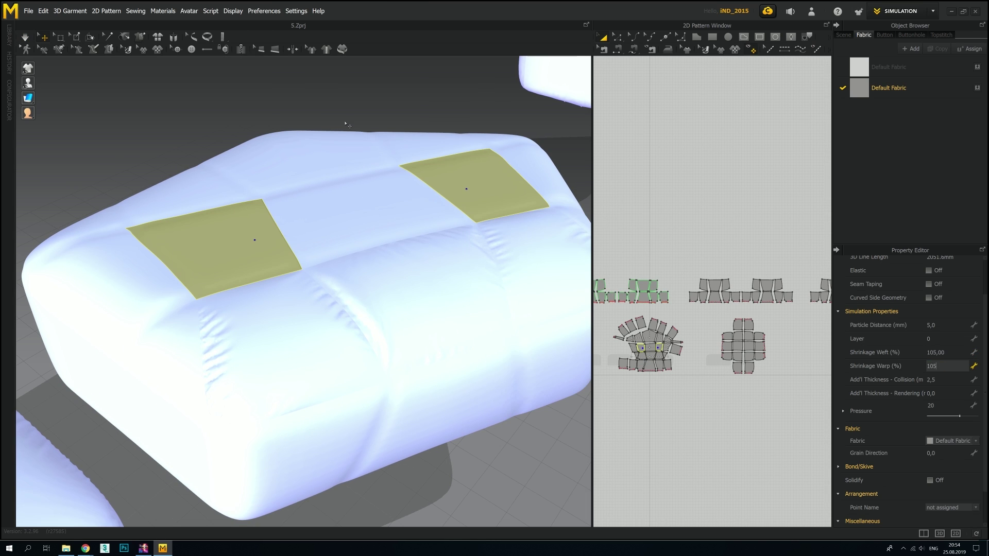
click(345, 124)
Step: Simulate to drape the patches, then apply a right-click pattern option to one patch
key(space)
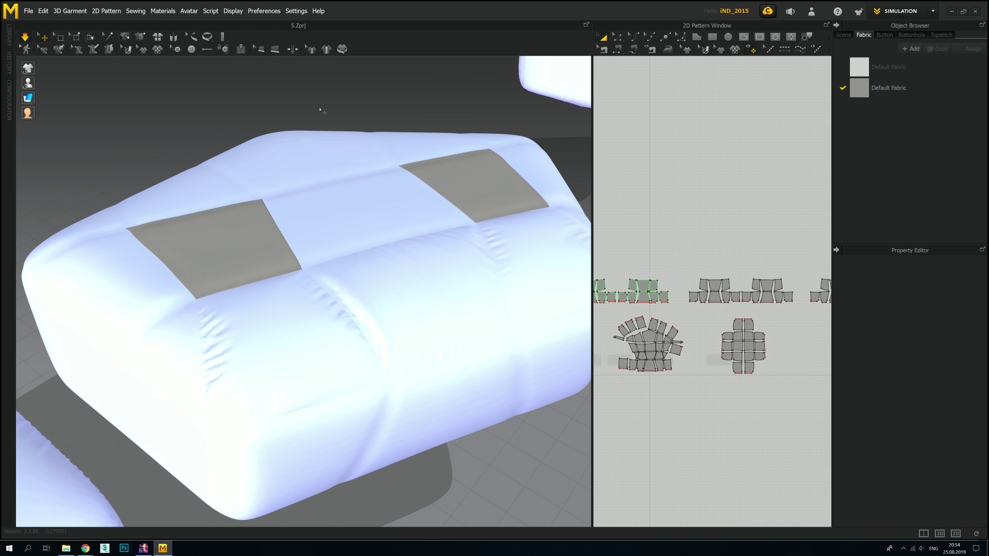
click(239, 245)
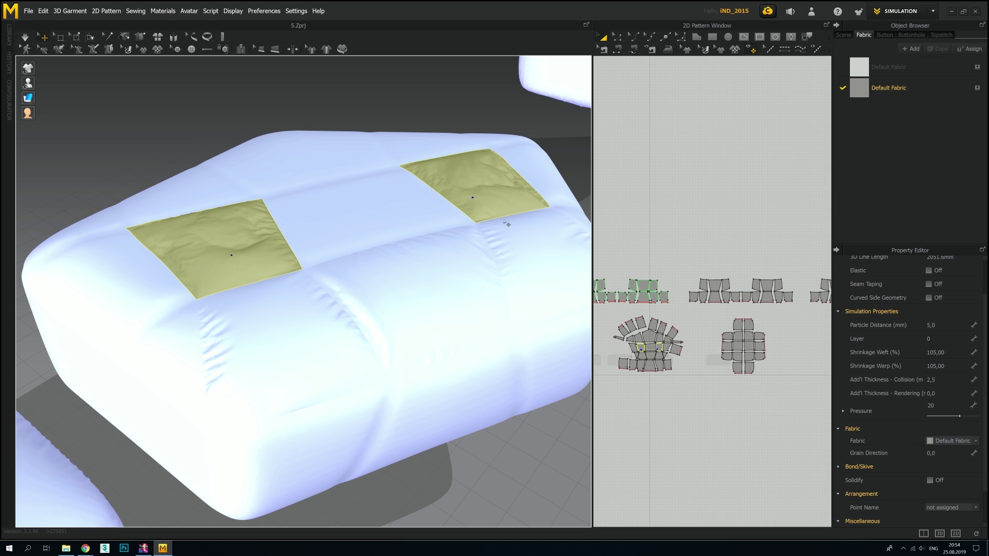
click(364, 104)
right_click(412, 182)
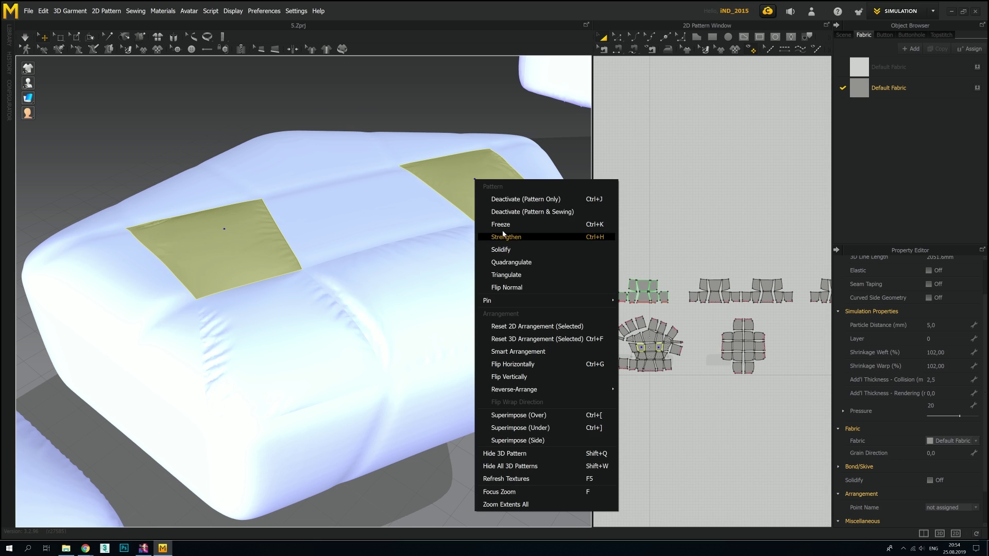
click(443, 327)
click(284, 109)
Step: Re-run the cloth simulation over the cushion, undoing once and restarting it
middle_drag(283, 109, 261, 131)
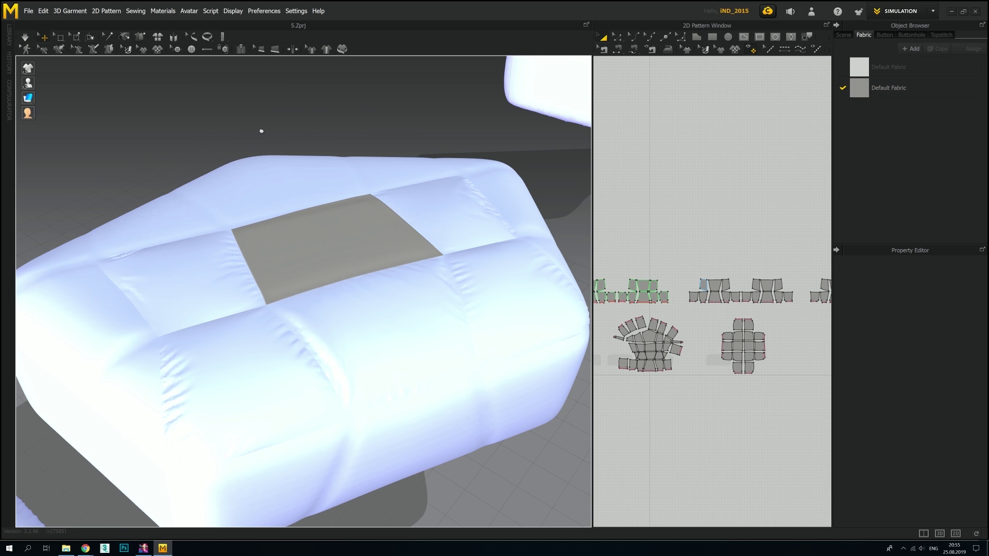
key(space)
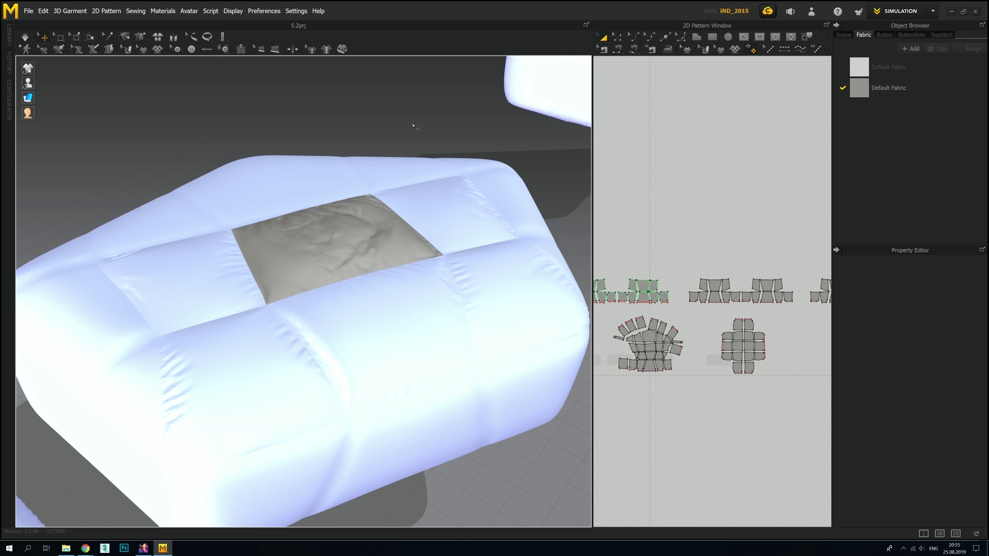
key(ctrl+z)
key(space)
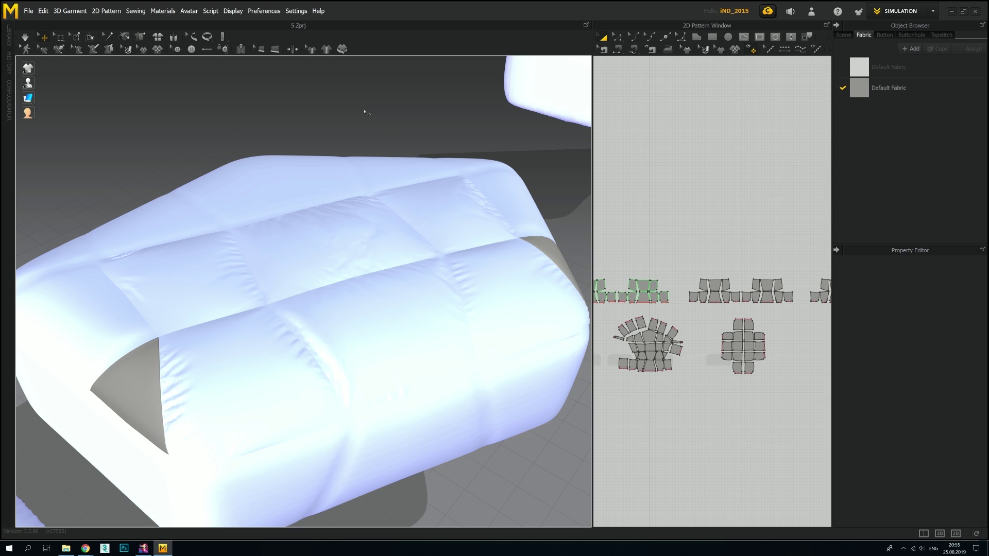
key(space)
Step: Select the triangular end panels, edit their Shrinkage Weft, and simulate them
click(149, 377)
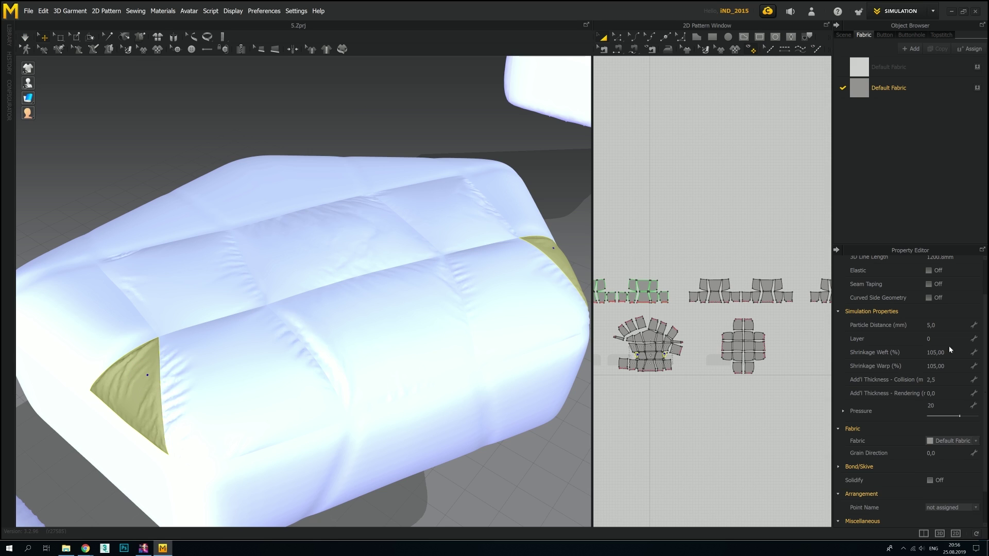
click(405, 137)
click(137, 353)
key(ctrl+z)
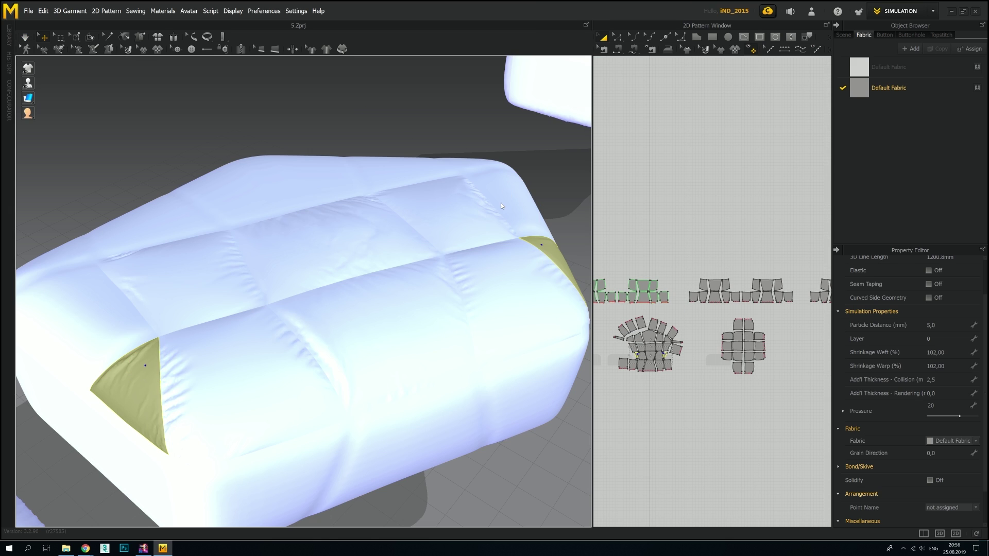
click(942, 353)
click(316, 121)
right_drag(315, 121, 282, 165)
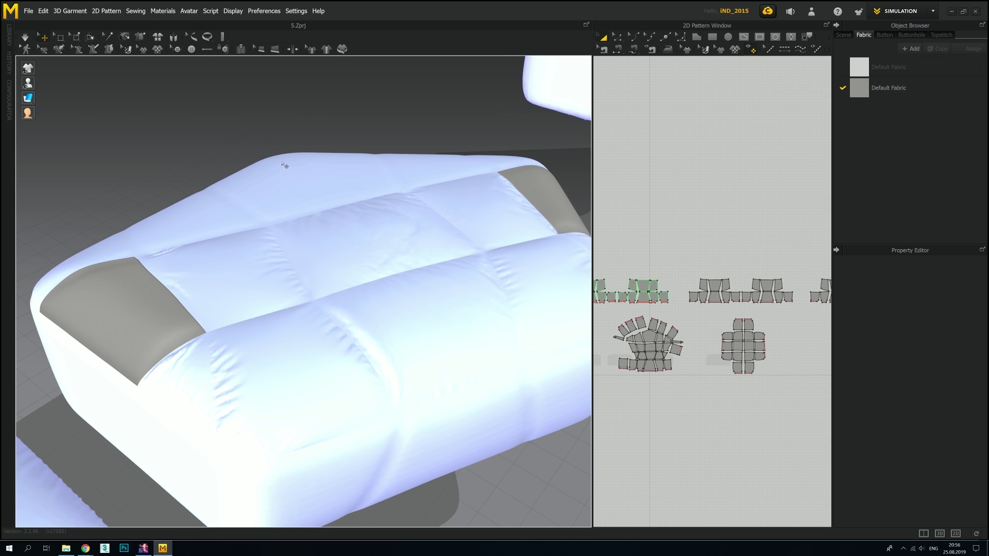
key(space)
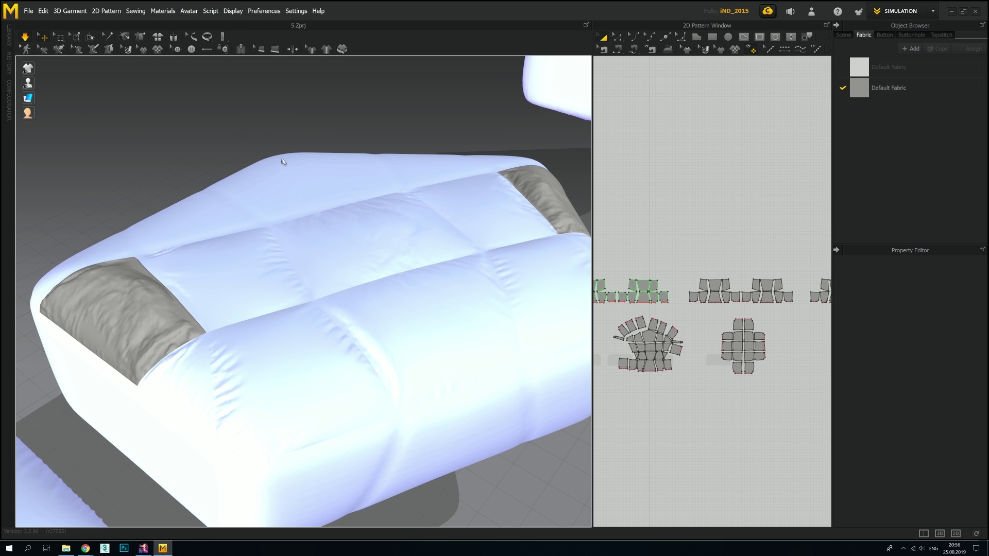
key(space)
Step: Select the left and right end panels together and simulate them again
click(541, 201)
shift+click(118, 309)
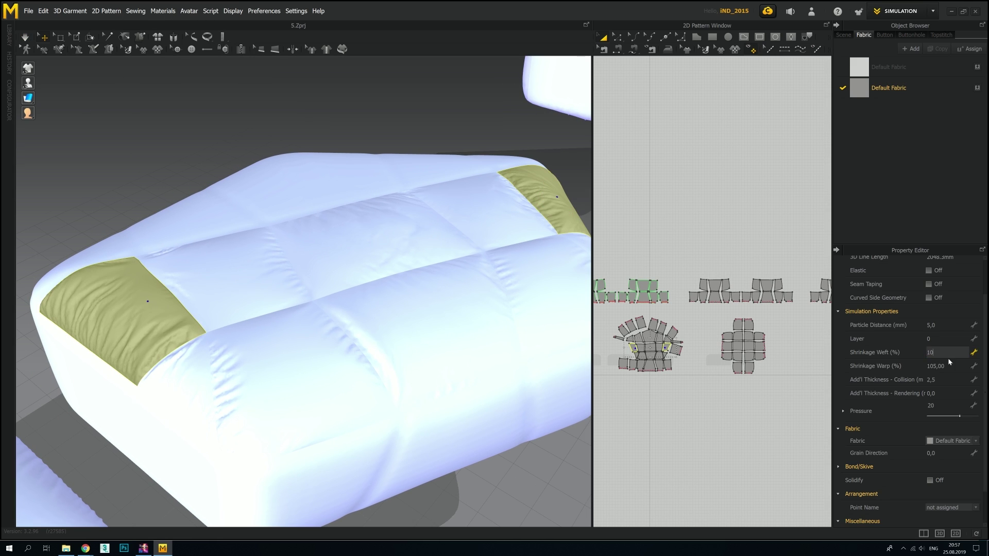
click(369, 111)
click(124, 307)
shift+click(540, 201)
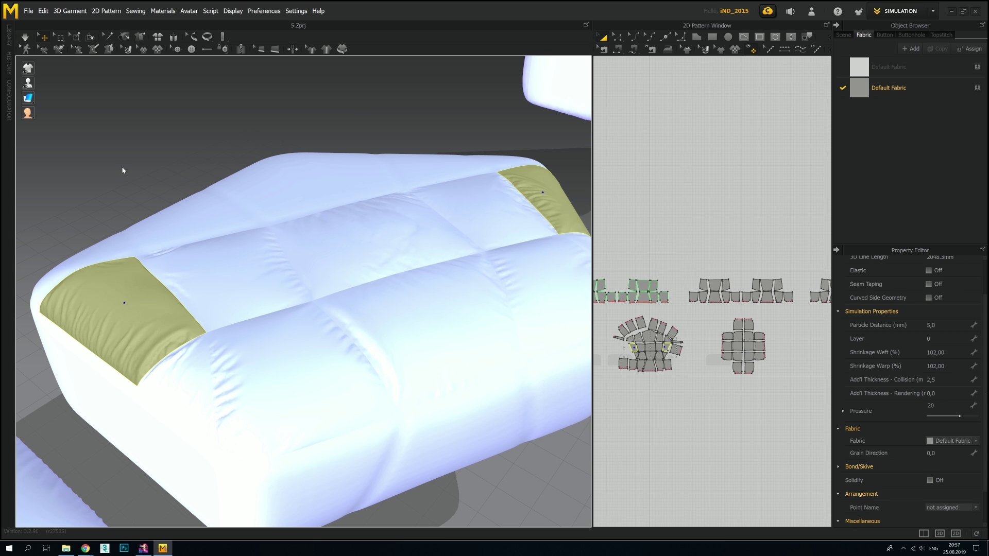
right_drag(121, 170, 454, 196)
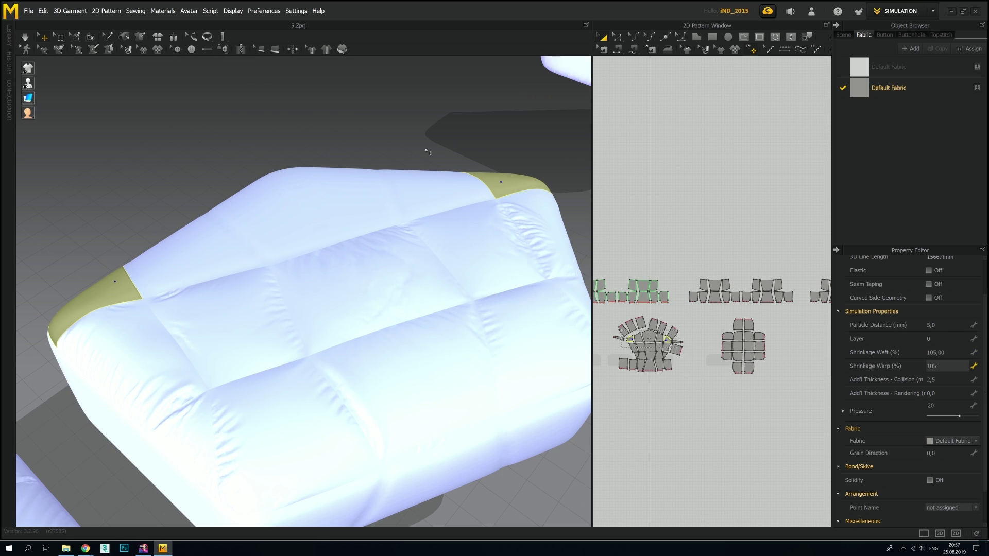
click(426, 148)
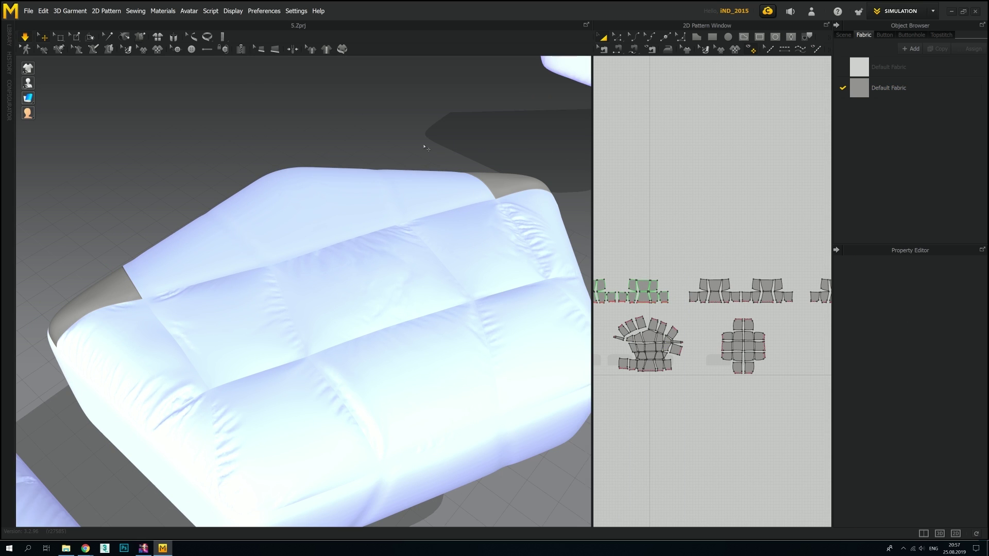
click(112, 291)
shift+click(501, 182)
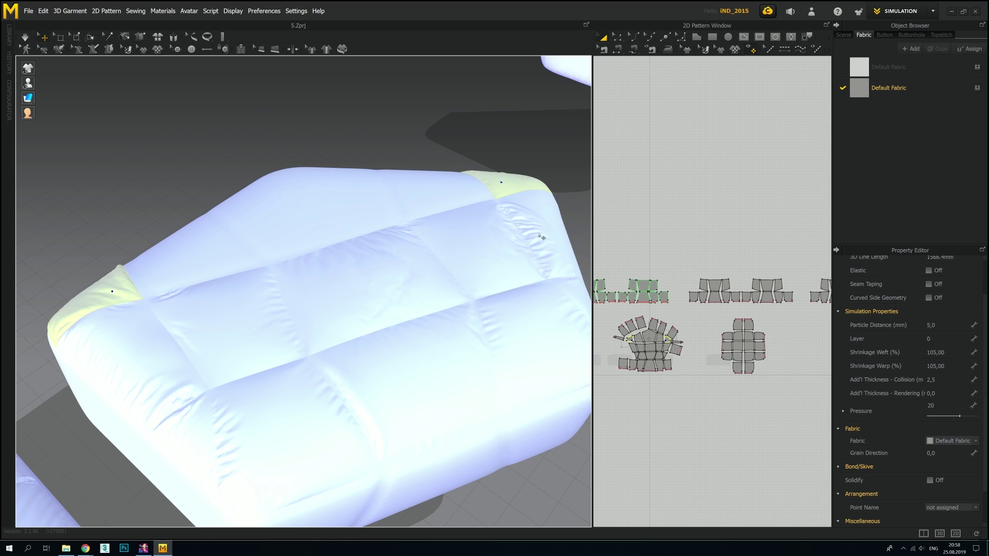
click(443, 128)
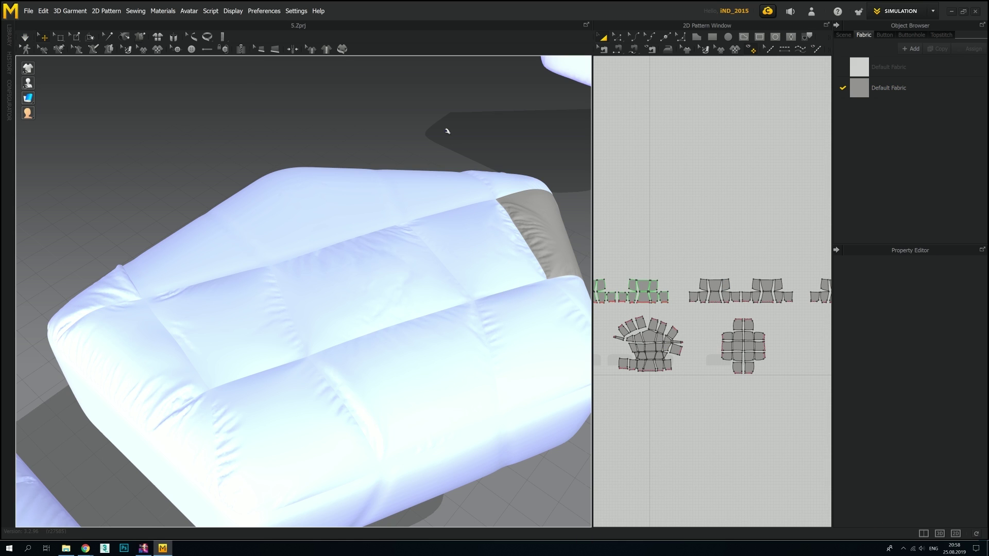
key(space)
Step: Apply a right-click pattern option to the end panel and re-drape the back panels
click(553, 240)
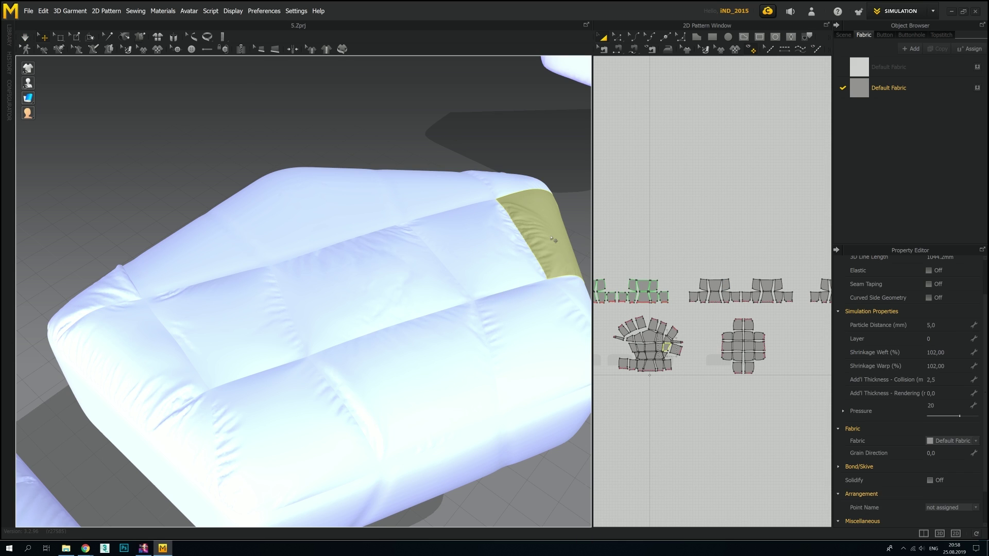
click(396, 126)
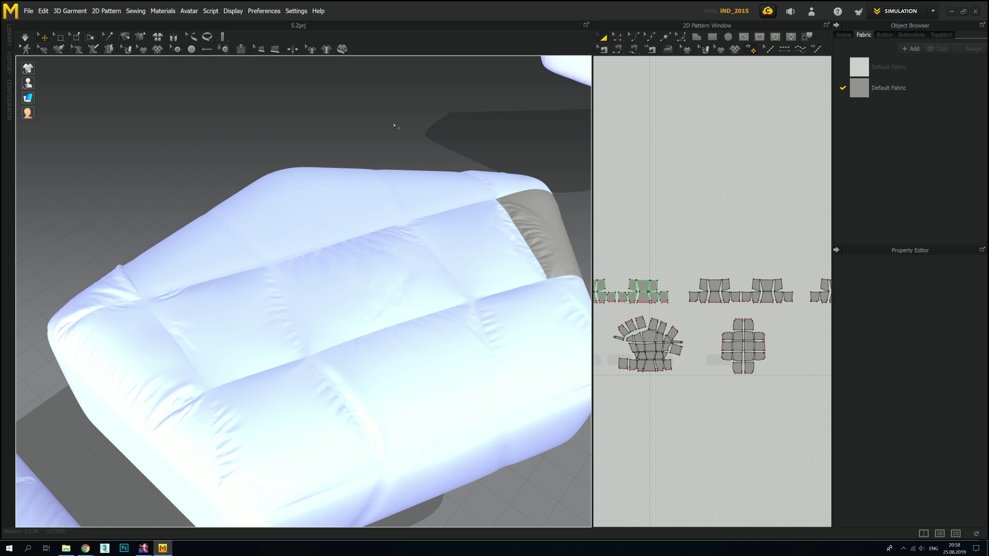
key(space)
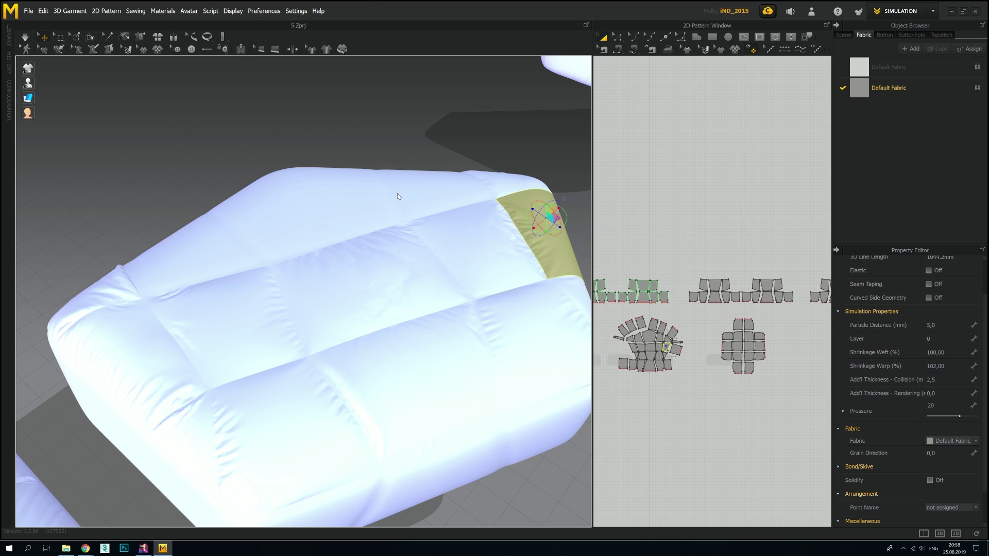
right_click(227, 322)
click(253, 110)
click(355, 113)
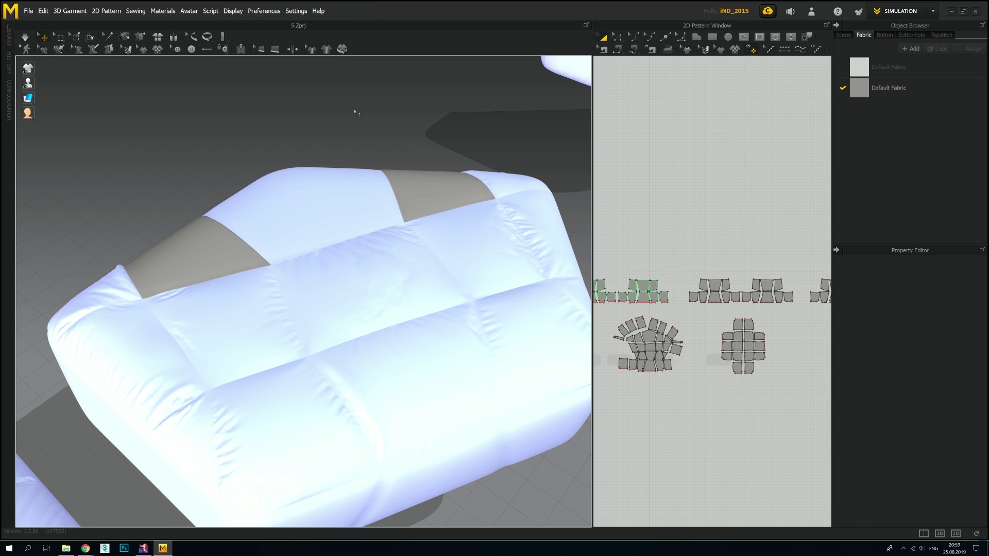
key(space)
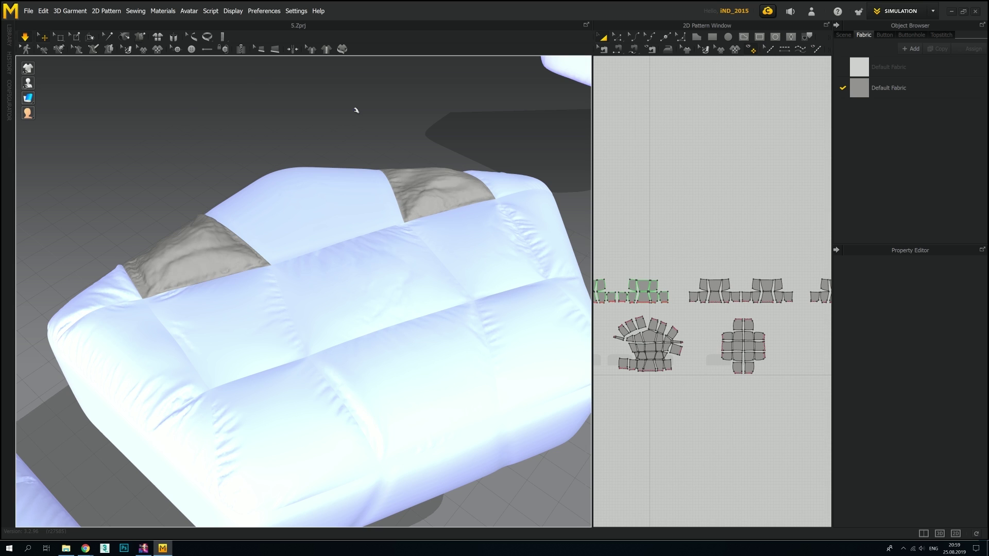
Step: Set the centre top panel's Shrinkage Warp to 105
click(206, 243)
click(356, 110)
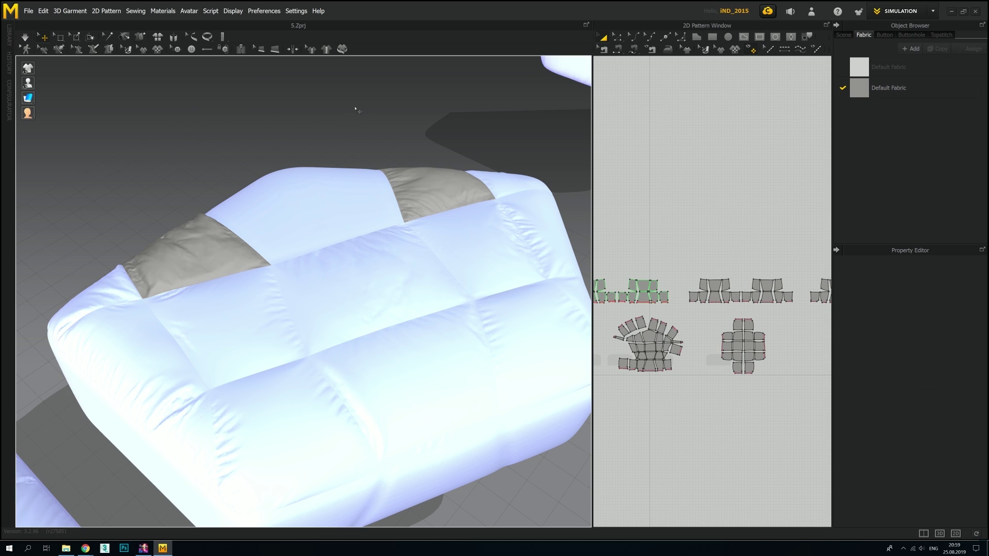
click(221, 250)
click(335, 201)
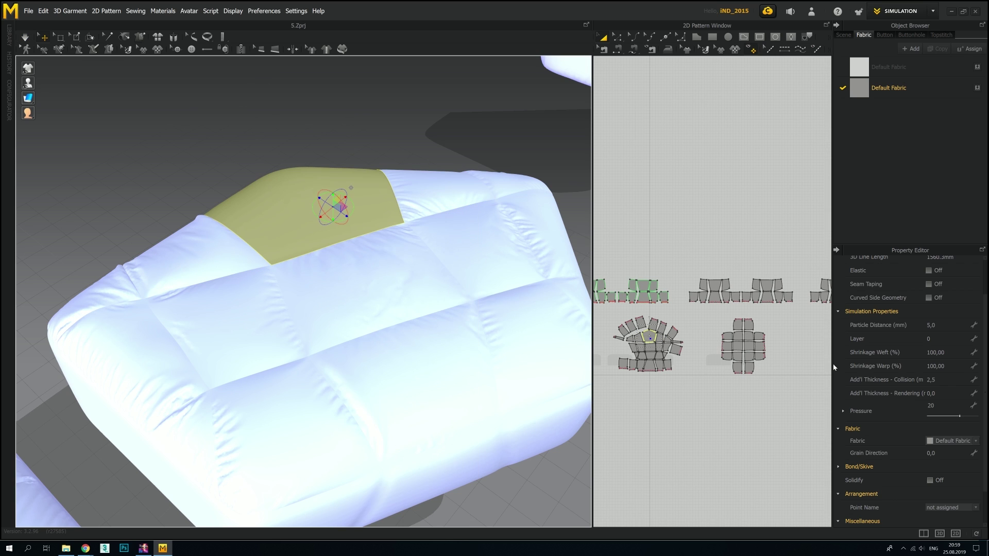
click(942, 352)
text(105)
key(Tab)
text(105)
click(428, 124)
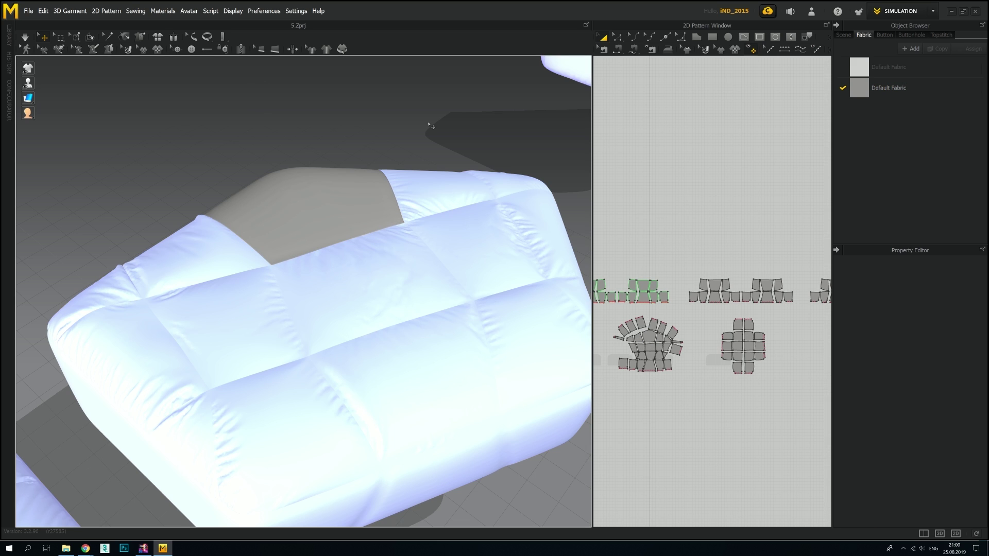
Step: Simulate again until the grey cushion cloth settles smoothly
key(space)
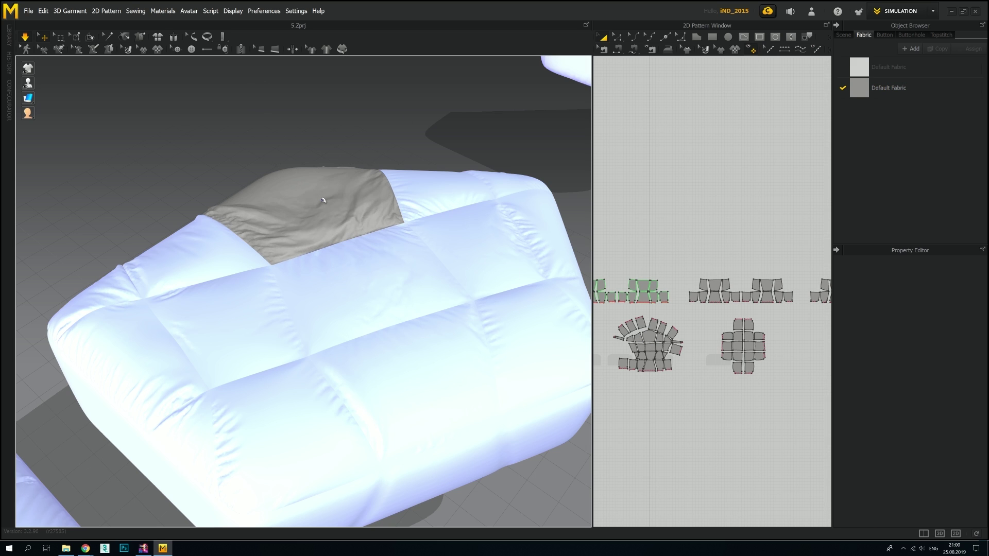
key(space)
click(322, 200)
click(405, 124)
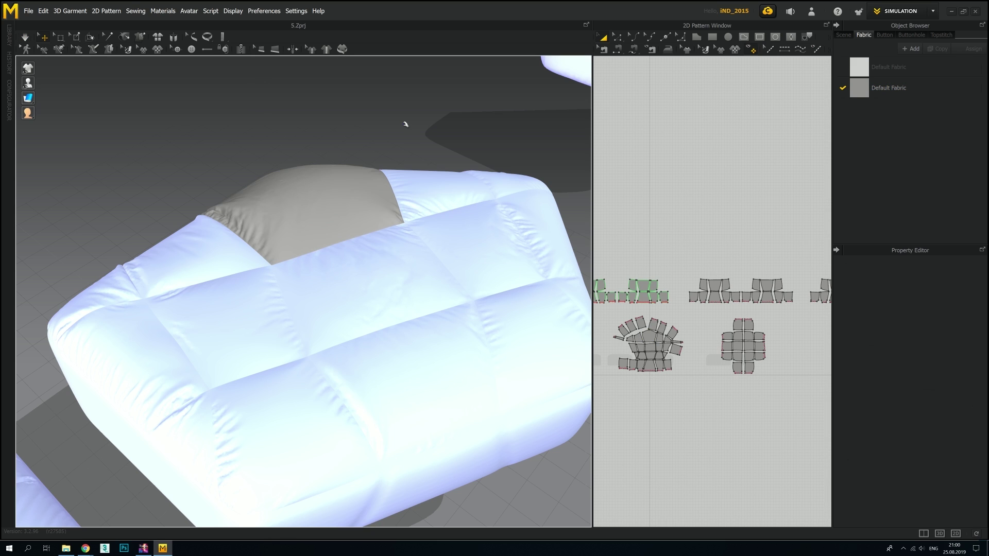
key(space)
scroll(314, 260, down, 5)
Step: Hide the grey cushion cloth and select the ottoman's top panel
click(309, 206)
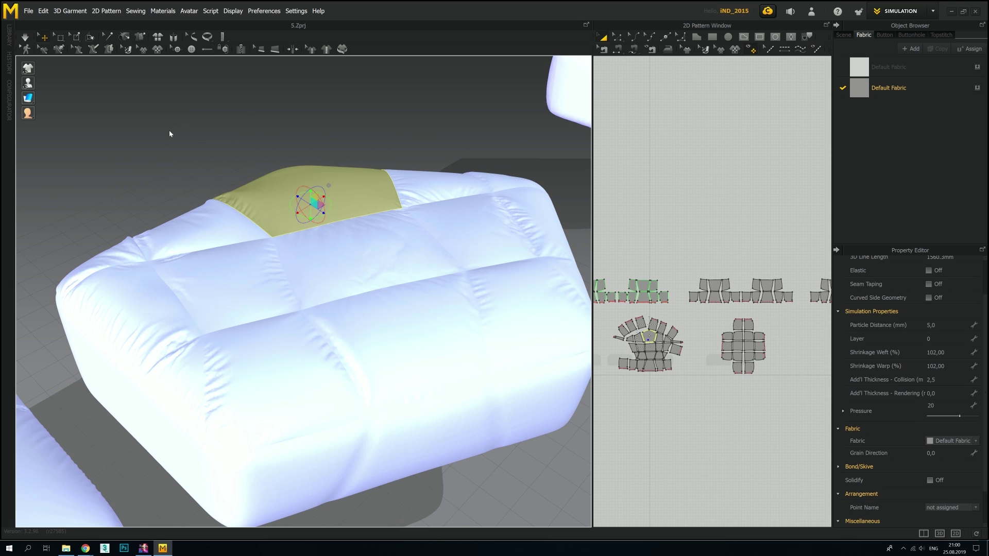
key(Delete)
right_drag(309, 206, 344, 251)
drag(602, 313, 671, 360)
click(331, 316)
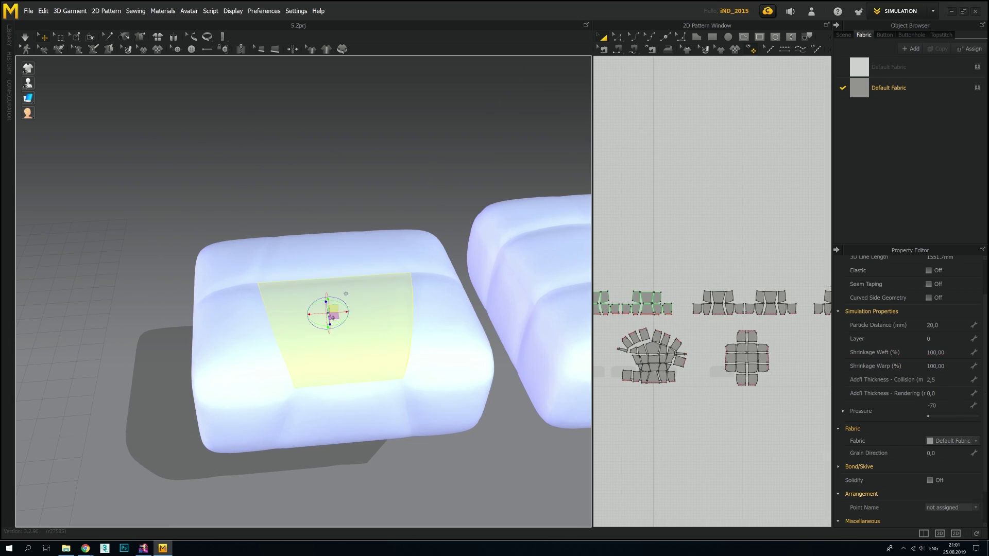
right_drag(331, 315, 318, 330)
scroll(765, 294, up, 2)
Step: Box-select the left cushion's patterns and set Particle Distance to 5
drag(646, 280, 818, 338)
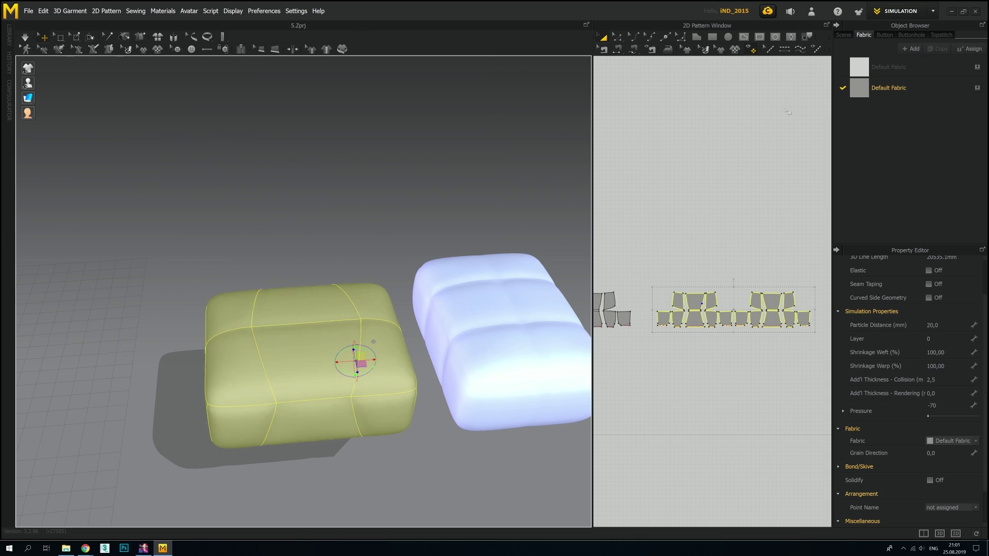
click(945, 325)
text(5)
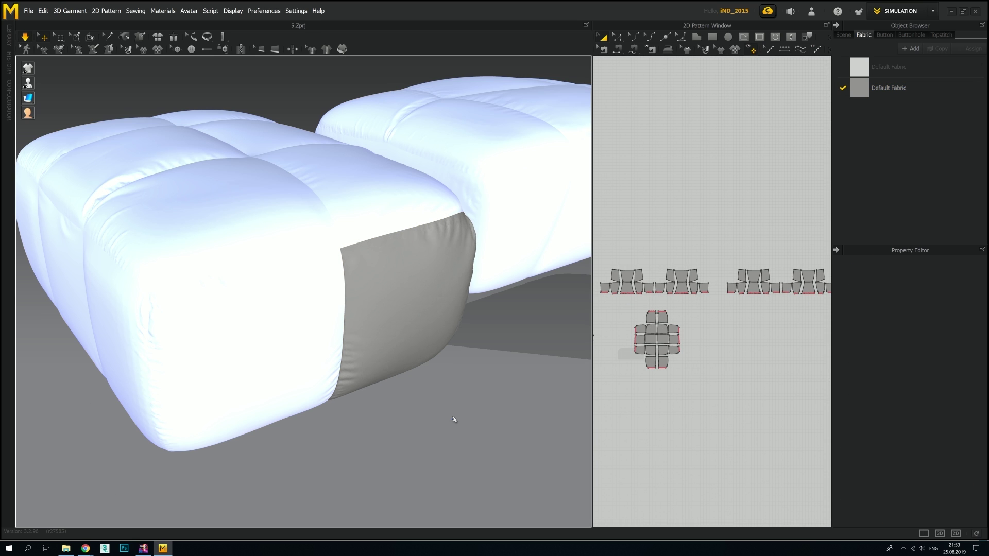
right_drag(453, 394, 417, 368)
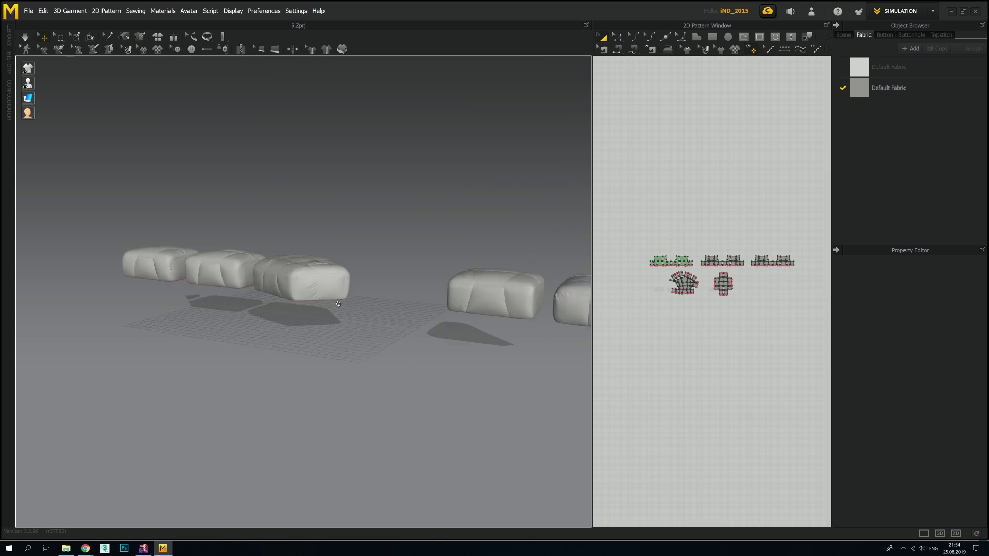
Step: Start saving the cloth file and select all patterns with Ctrl+A for export
key(ctrl+shift+s)
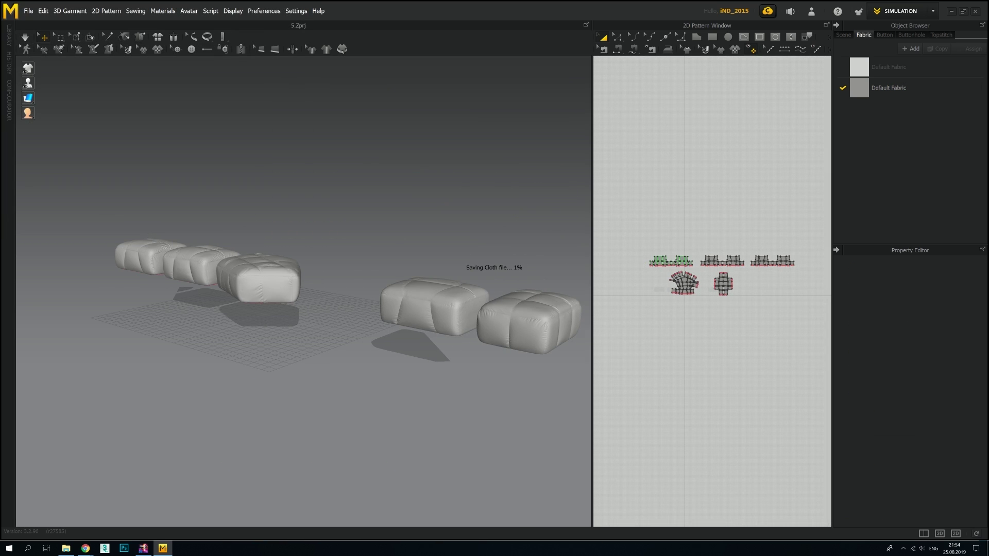
key(ctrl+a)
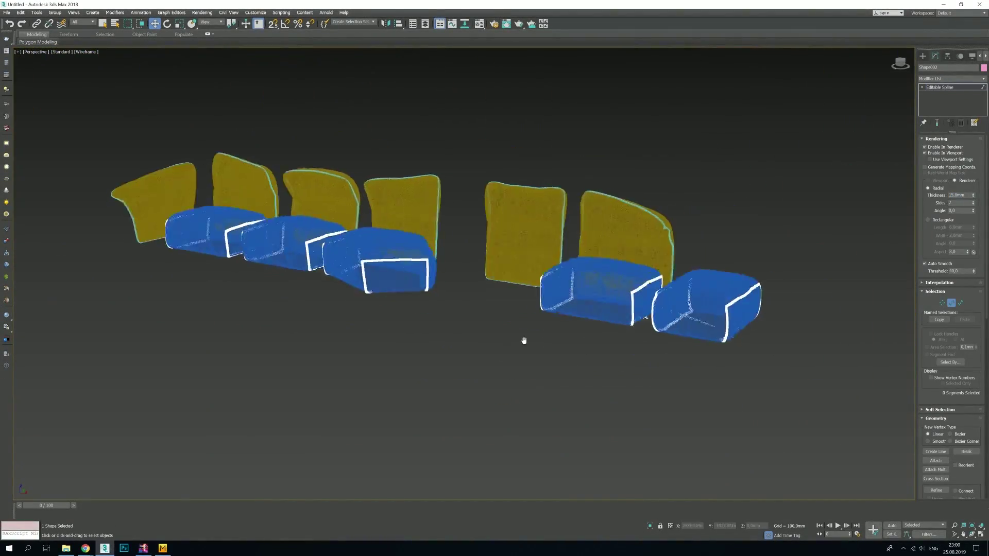
Step: Orbit above the cushion set with edged faces shown to inspect the piping
alt+middle_drag(540, 345, 452, 418)
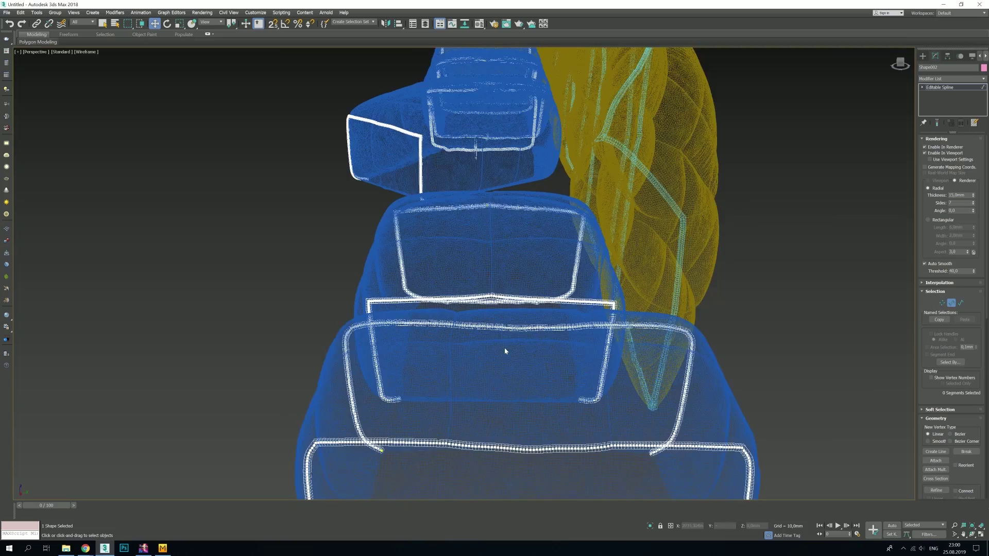
mouse_move(505, 350)
alt+middle_down()
mouse_move(578, 388)
mouse_move(492, 393)
mouse_move(601, 448)
mouse_move(486, 292)
alt+middle_up()
scroll(483, 376, up, 5)
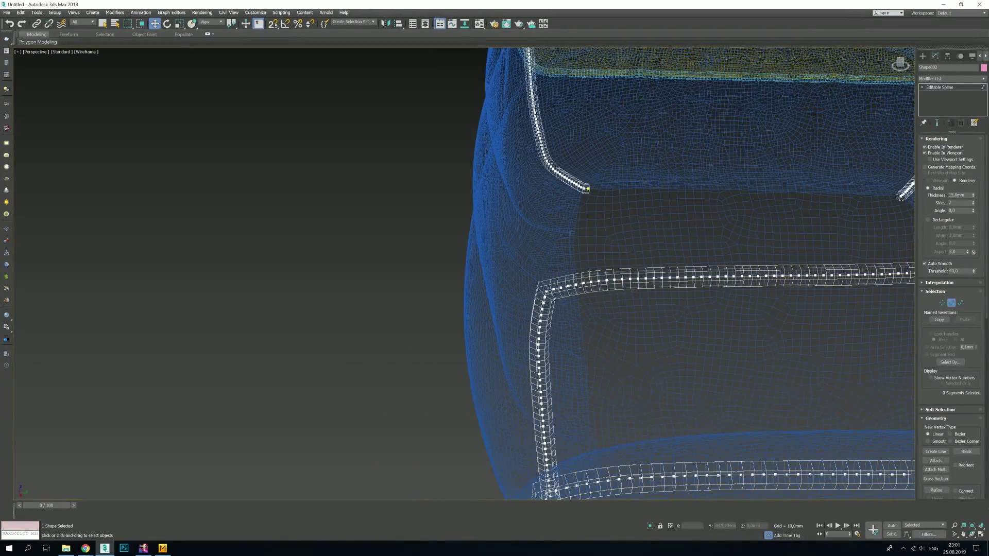
key(F3)
click(952, 79)
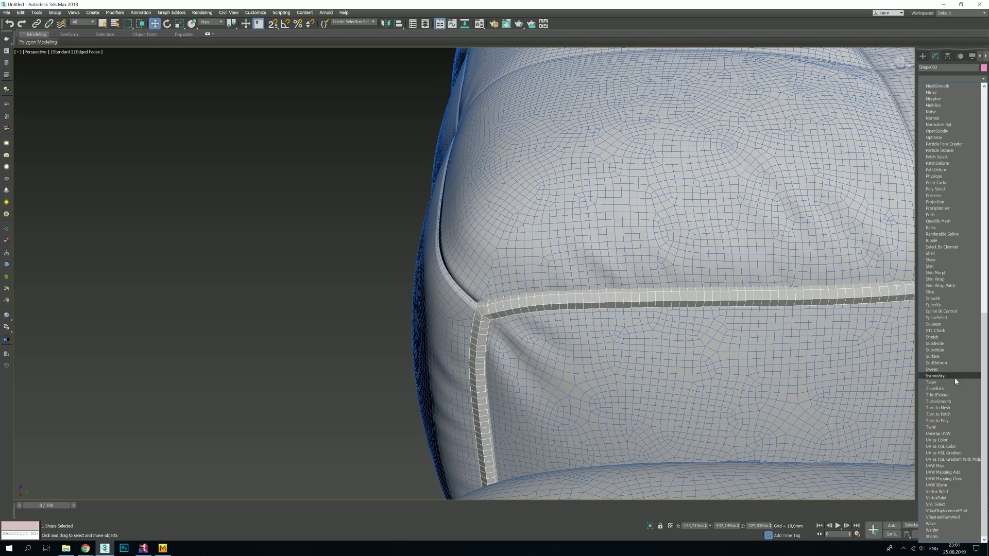
key(Escape)
alt+middle_drag(640, 269, 630, 254)
Step: Set every vertex of the piping spline to Corner type
key(1)
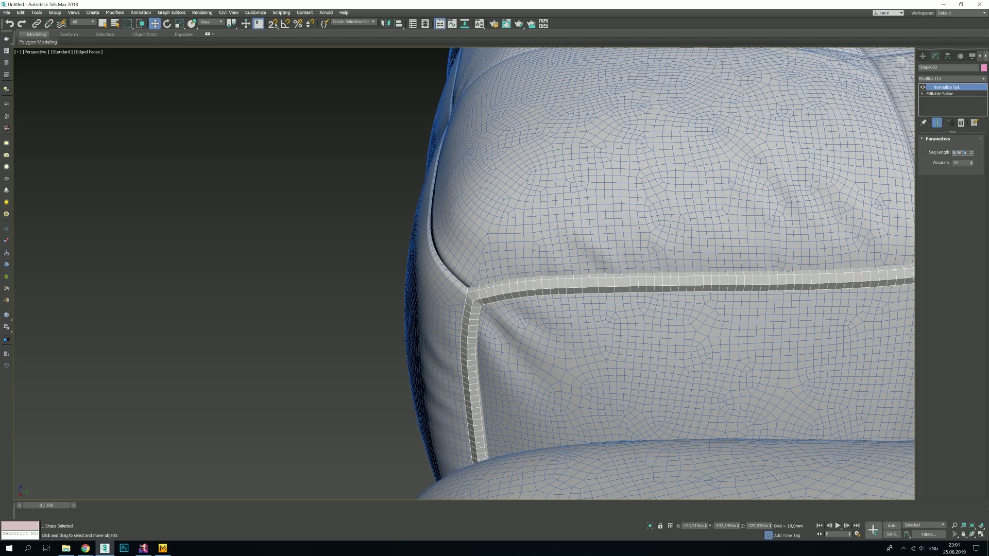
right_click(699, 282)
alt+middle_drag(699, 283, 596, 324)
key(F3)
key(ctrl+a)
right_click(496, 300)
click(483, 256)
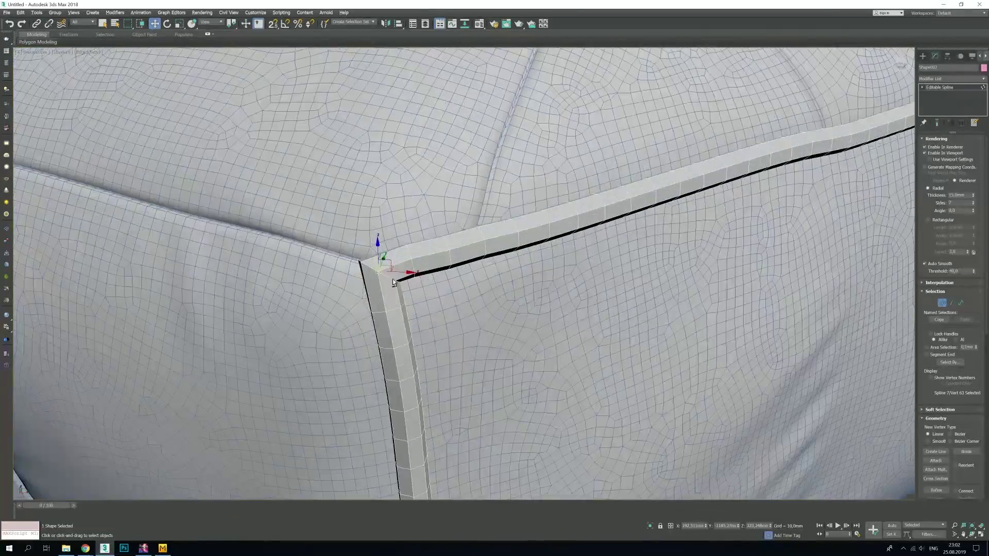
click(212, 22)
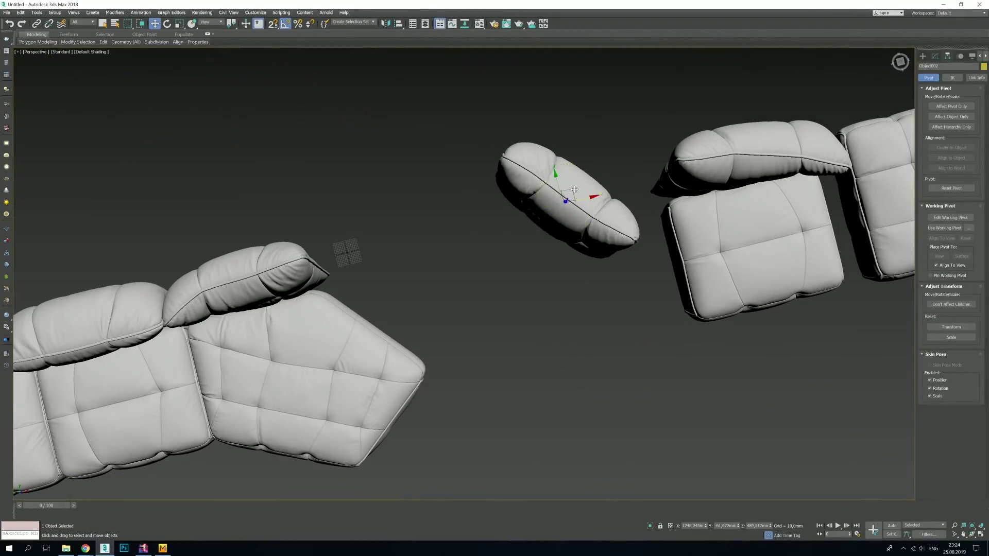
Step: Move the two loose seat modules to the end of the sofa
alt+middle_drag(574, 189, 536, 223)
ctrl+click(655, 273)
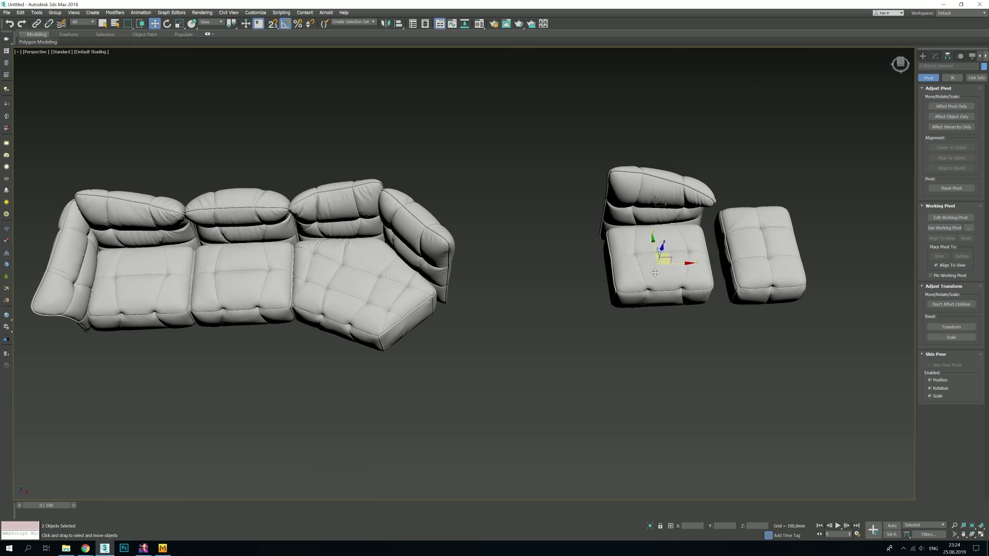
alt+middle_drag(654, 272, 654, 253)
drag(654, 252, 448, 349)
Step: Rotate the ottoman to follow the sofa's curve and move it to the end
click(757, 253)
mouse_move(757, 252)
alt+middle_down()
mouse_move(601, 322)
mouse_move(551, 370)
alt+middle_up()
key(e)
key(w)
drag(670, 371, 534, 420)
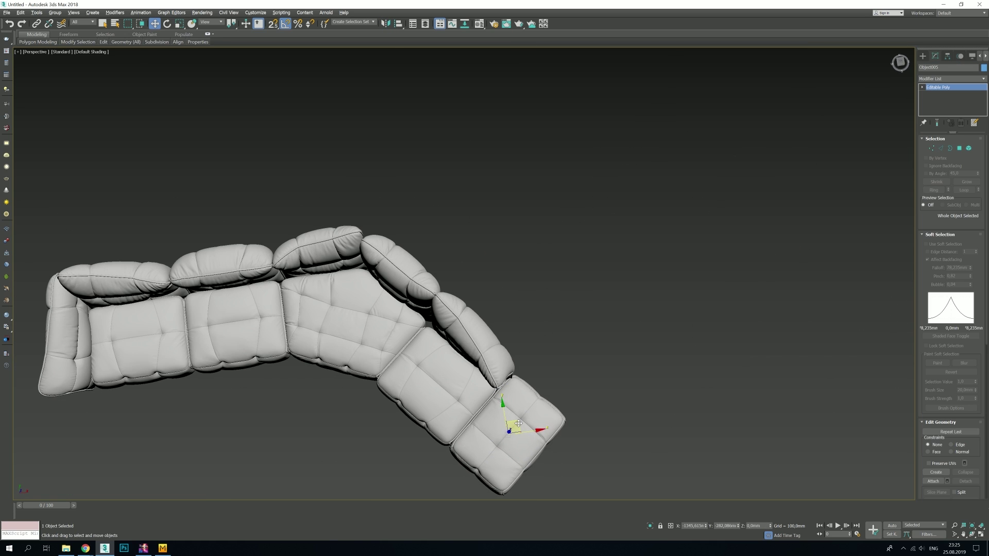
mouse_move(534, 421)
alt+middle_down()
mouse_move(505, 309)
mouse_move(404, 213)
alt+middle_up()
Step: Soft-select the end backrest's top corner vertices with a wider falloff
ctrl+click(505, 294)
click(490, 285)
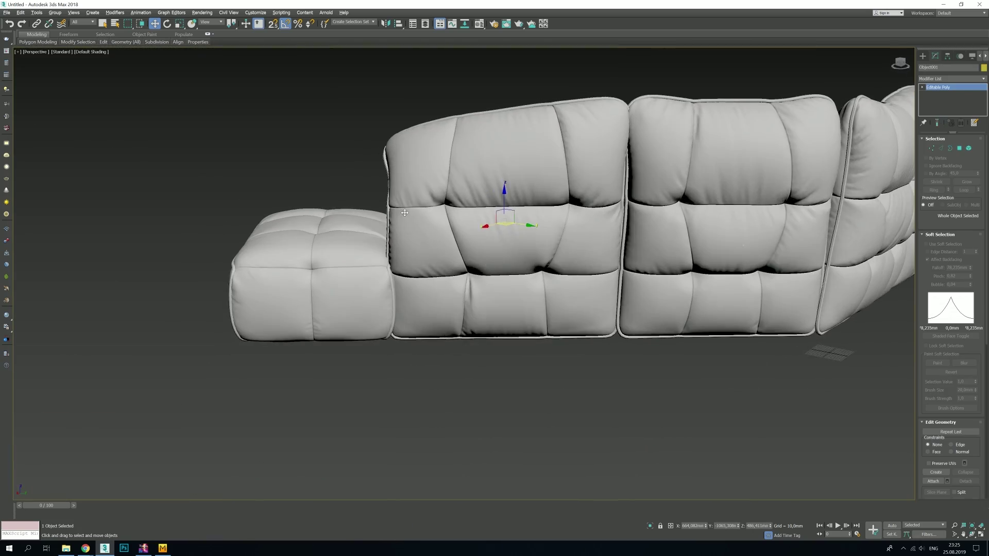
key(1)
scroll(404, 213, up, 3)
drag(357, 257, 385, 371)
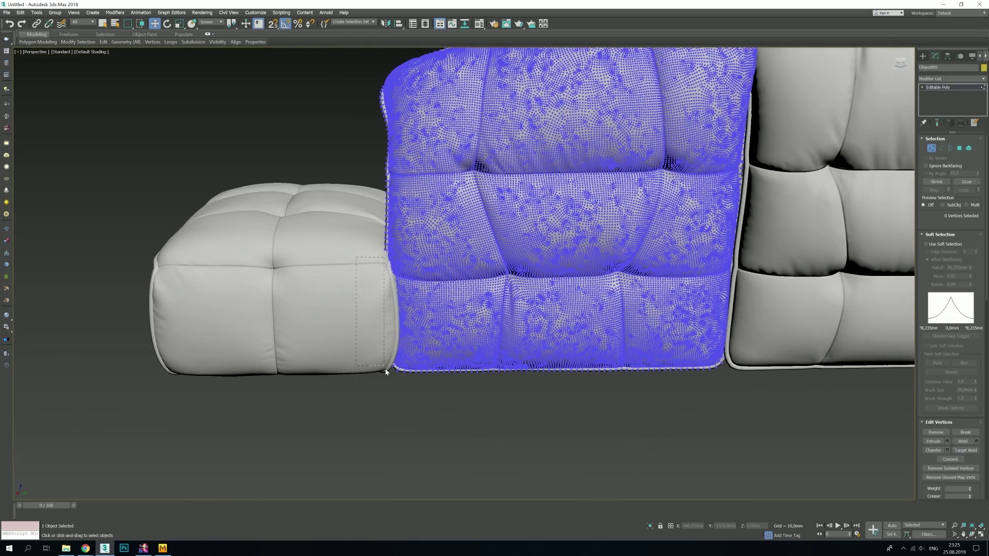
drag(969, 268, 969, 247)
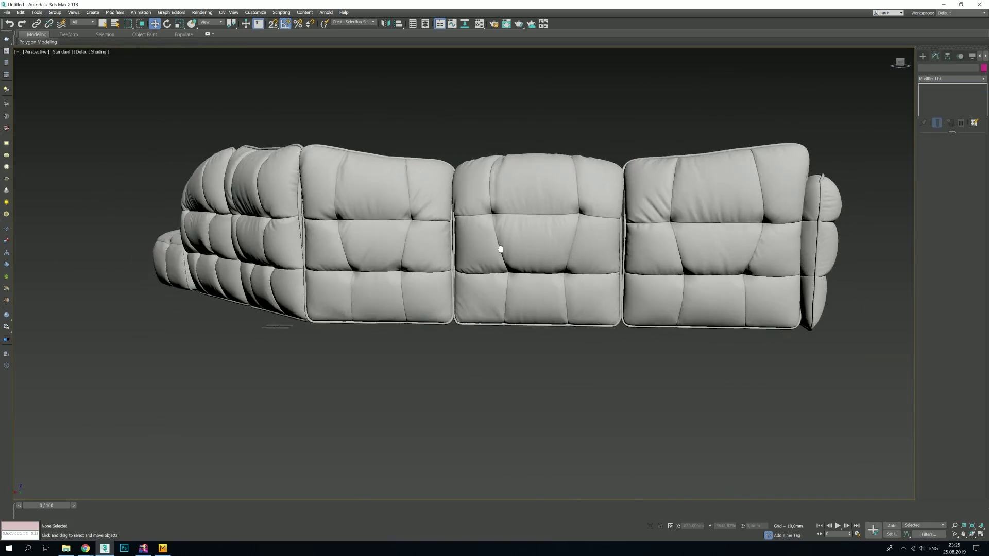
mouse_move(503, 258)
alt+middle_down()
mouse_move(463, 249)
mouse_move(428, 260)
mouse_move(411, 216)
alt+middle_up()
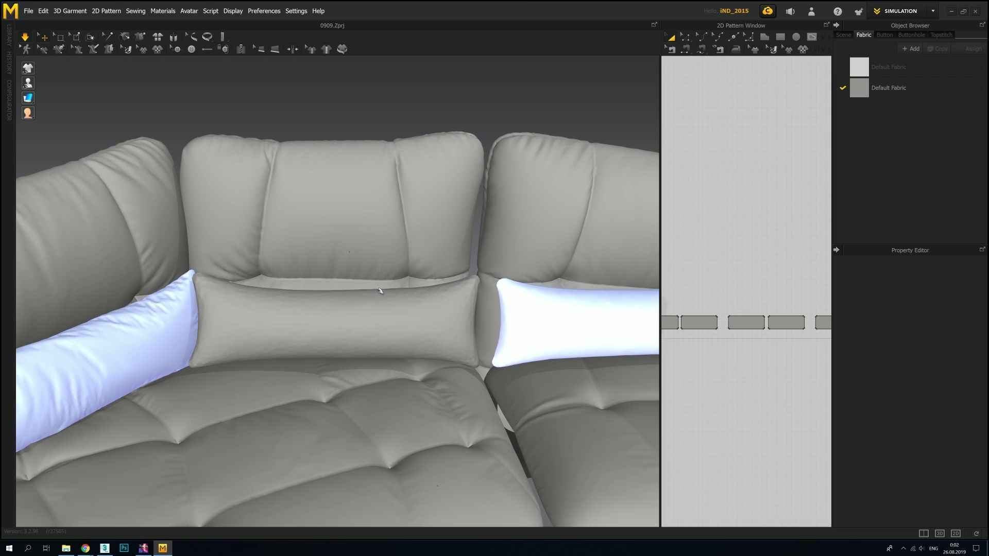
Step: Give the middle lumbar pillow Shrinkage Weft 117 and Pressure 7
click(290, 290)
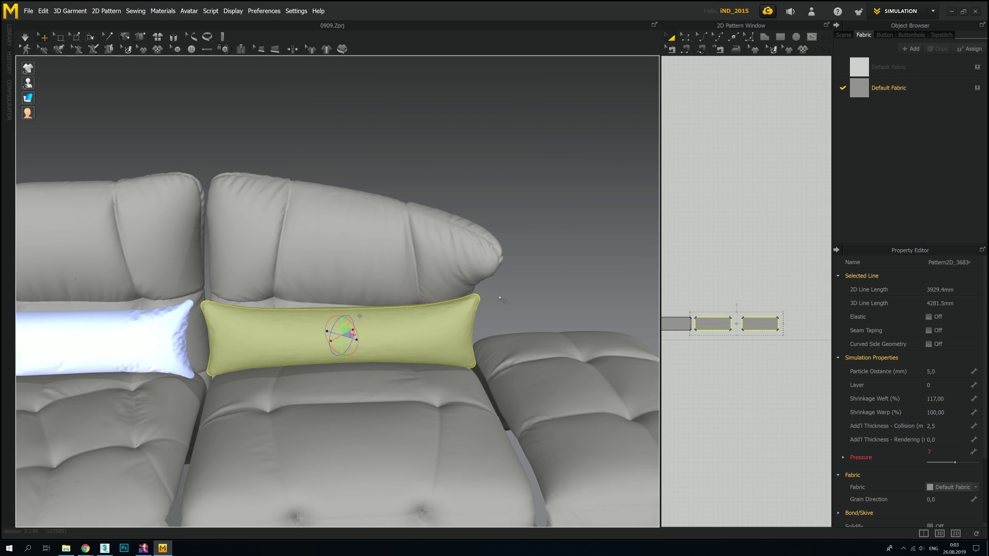
click(296, 306)
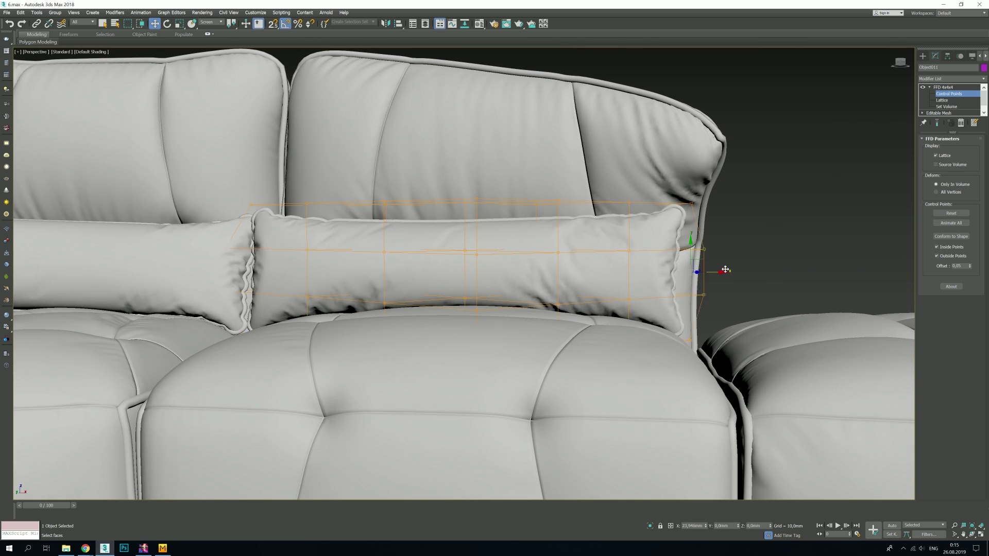
Step: Orbit around the sofa to check the FFD-latticed lumbar pillow
mouse_move(725, 270)
alt+middle_down()
mouse_move(499, 353)
mouse_move(490, 382)
mouse_move(880, 129)
alt+middle_up()
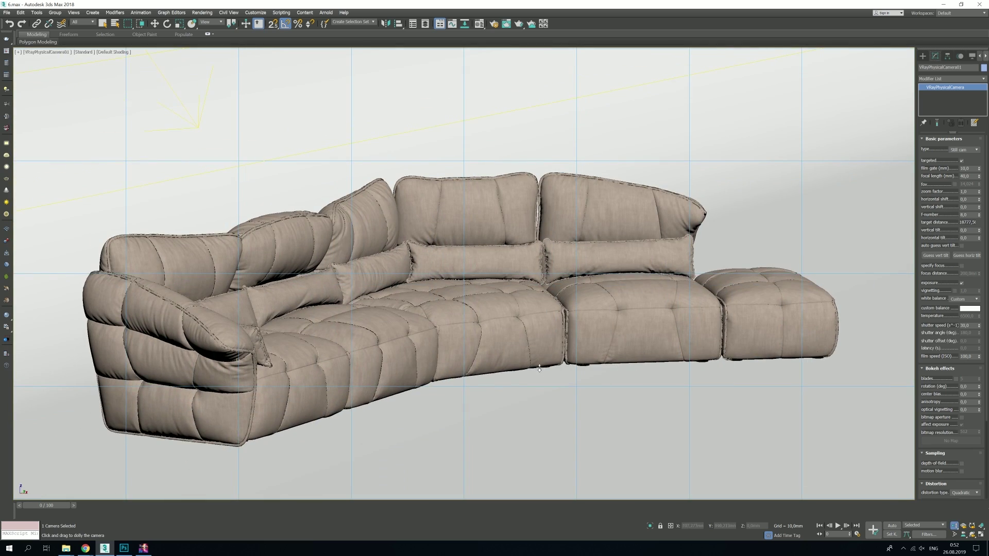
Step: Frame the whole sofa in the camera view and render it at 4500 × 4500
drag(539, 369, 486, 150)
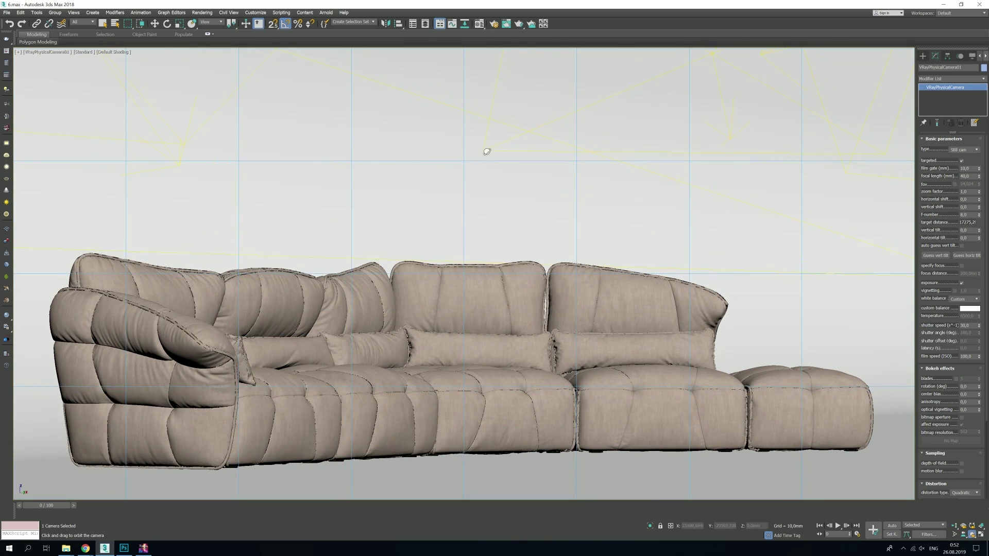
click(506, 24)
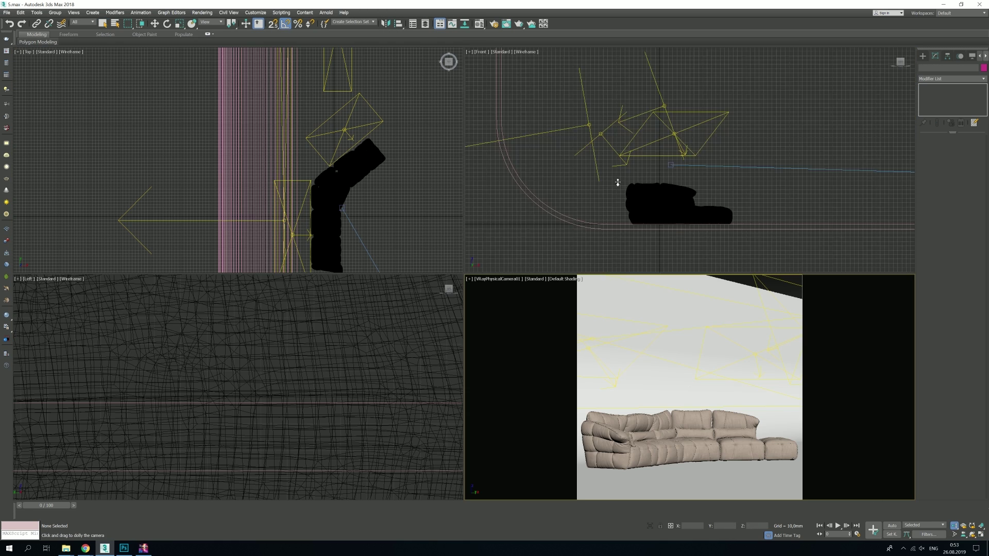
click(936, 88)
key(alt+w)
key(F10)
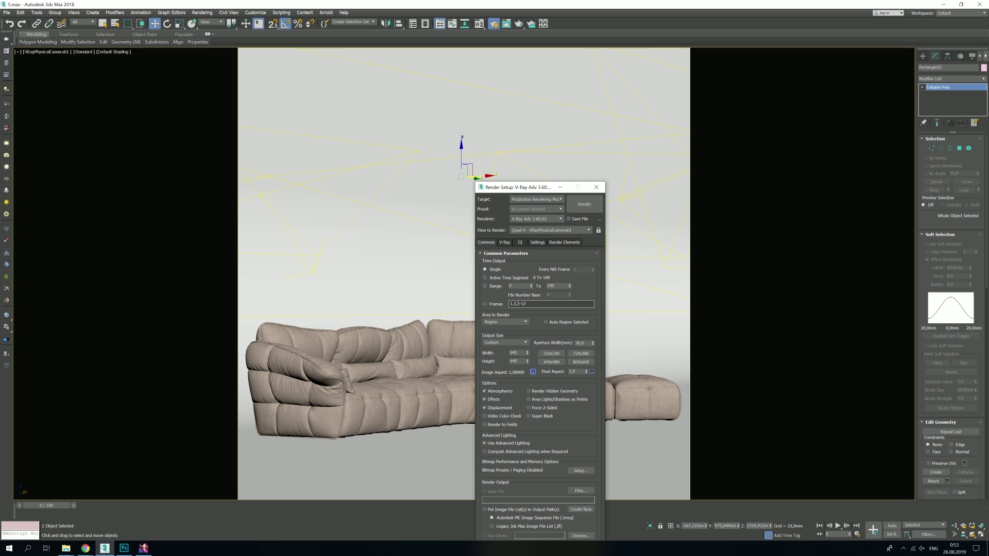
click(584, 204)
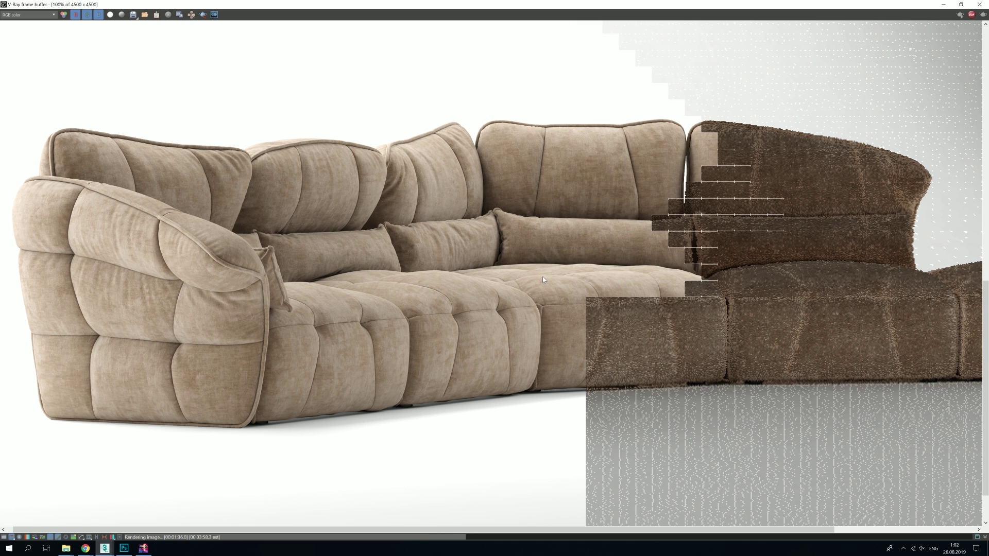
Step: Zoom the V-Ray frame buffer out to 50% to view the finished render
middle_drag(695, 236, 691, 237)
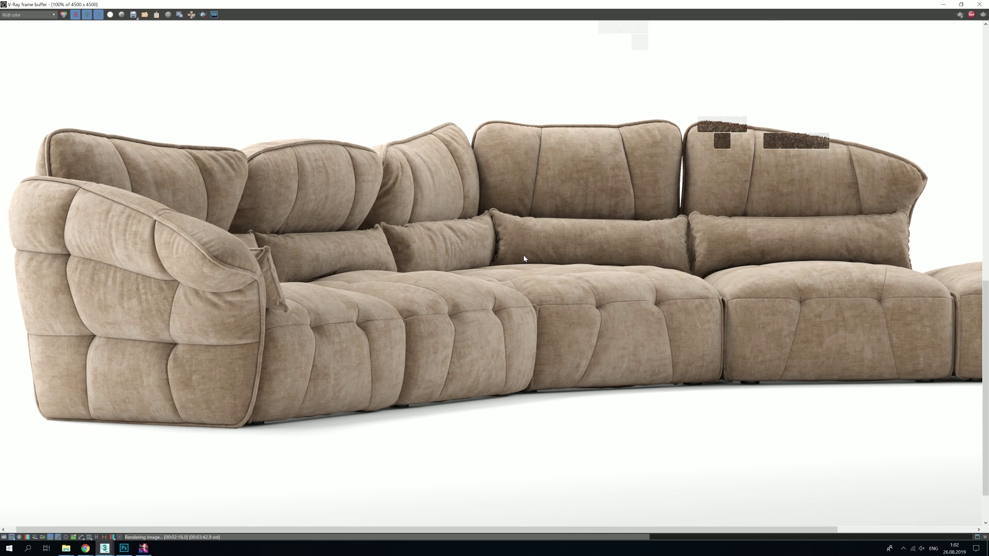
scroll(458, 383, down, 1)
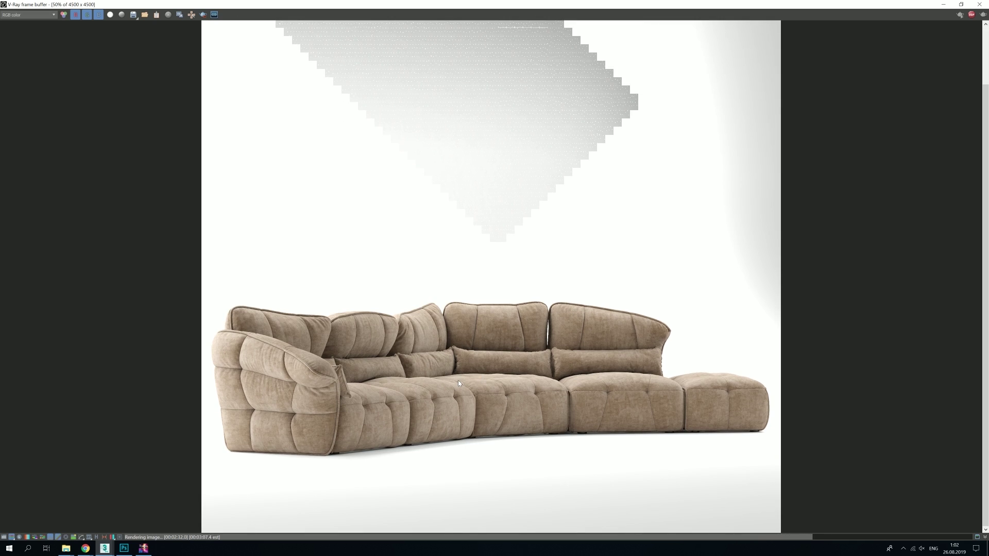